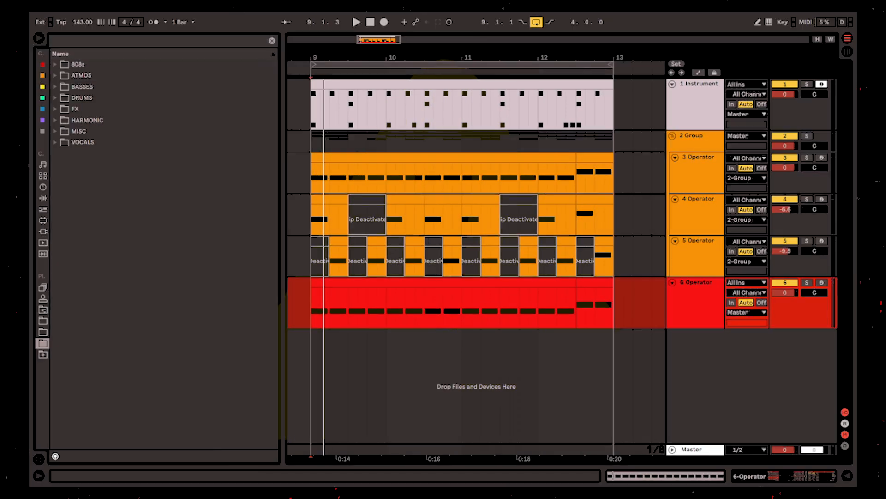
# Play the loop from the start of bar 9
pyautogui.click(319, 386)
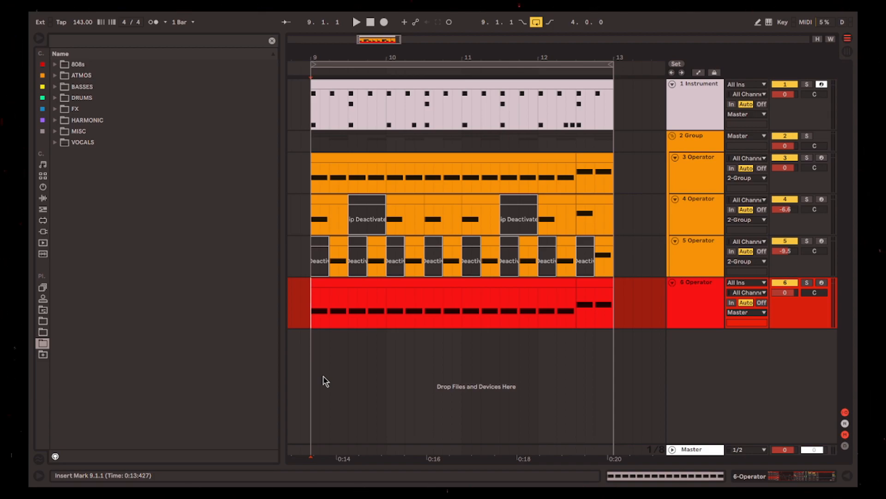
pyautogui.press('space')
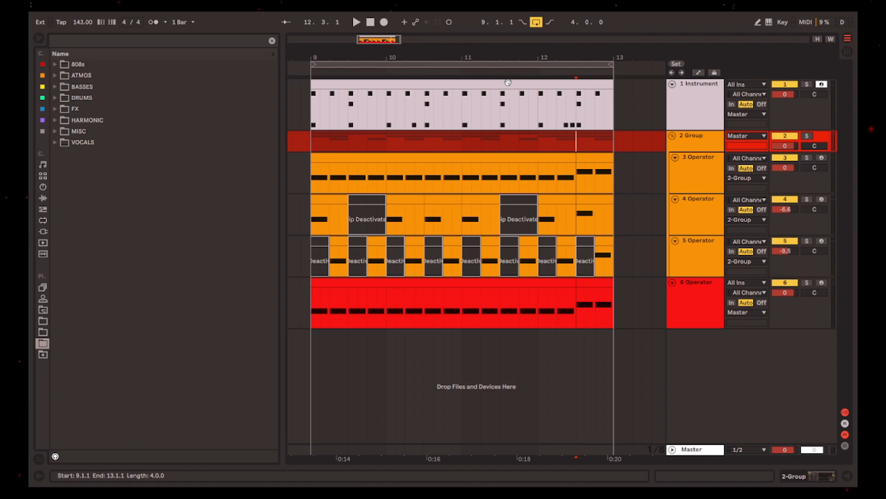
# Open the device chain of the 1 Instrument drum clip's track, starting at its first Instrument Rack
pyautogui.click(509, 84)
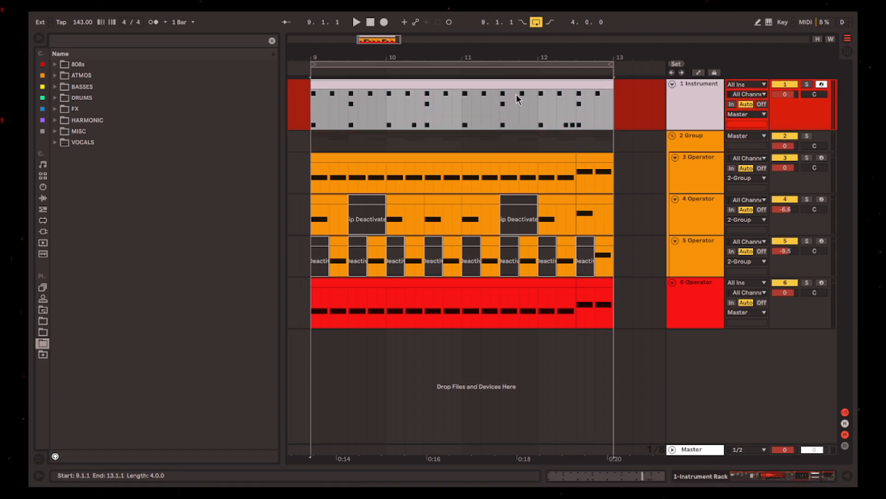
pyautogui.click(645, 479)
pyautogui.click(777, 479)
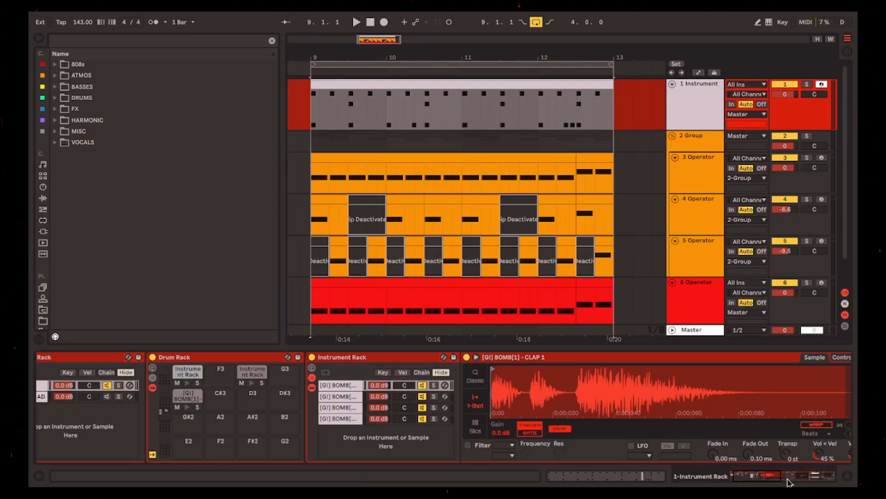
pyautogui.hscroll(-2, 467, 411)
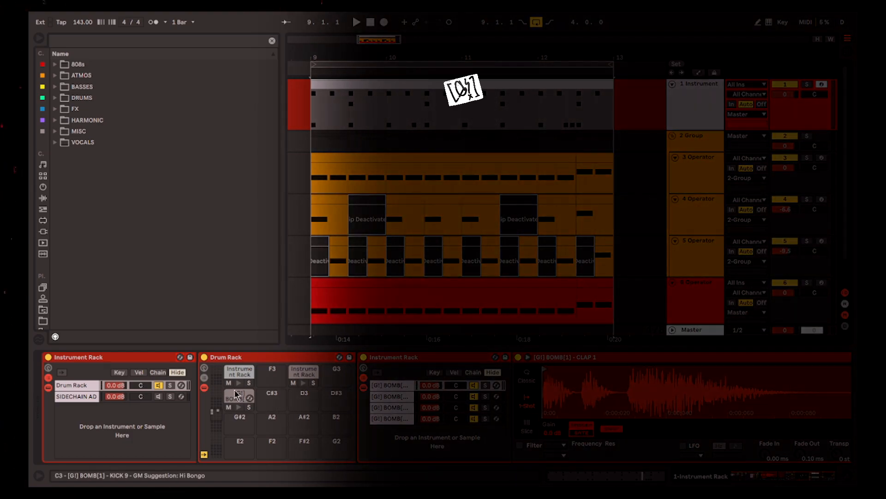
# Examine the crash, ride, closed hi-hat and open hi-hat samples in the [G!] DRUM BOMBS folder
pyautogui.click(42, 321)
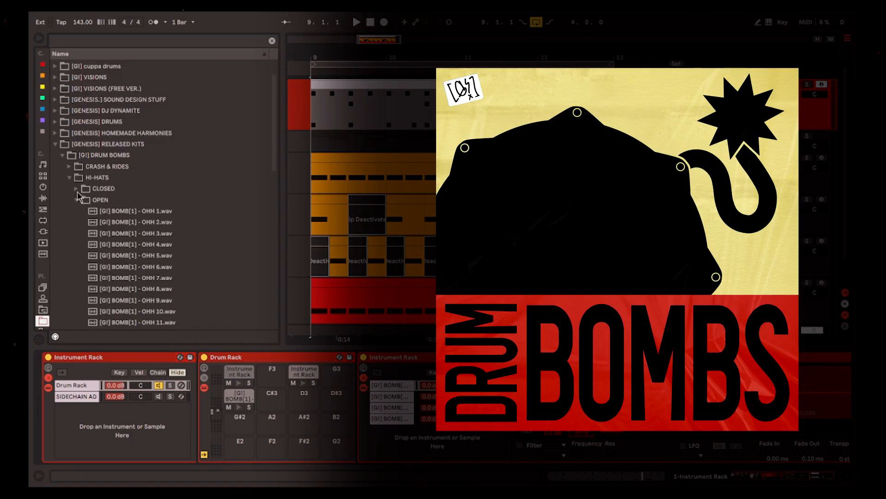
pyautogui.click(104, 168)
pyautogui.press('Right')
pyautogui.scroll(-5, 192, 203)
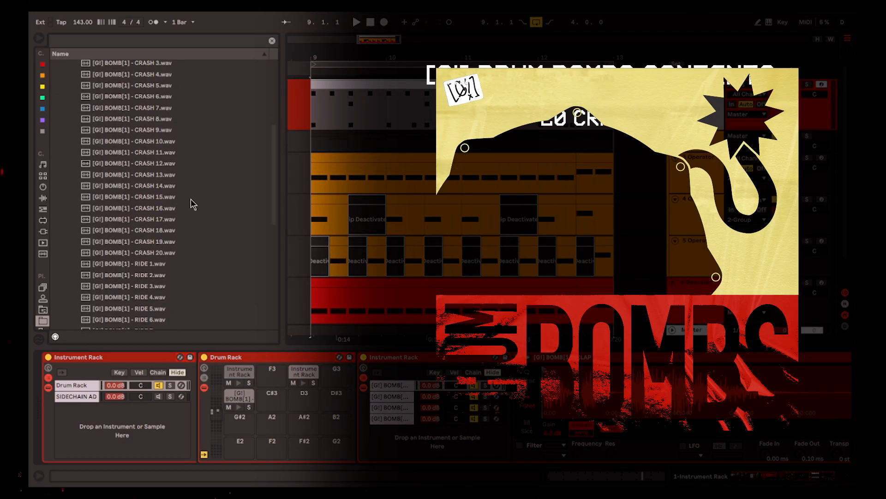
pyautogui.scroll(-5, 198, 210)
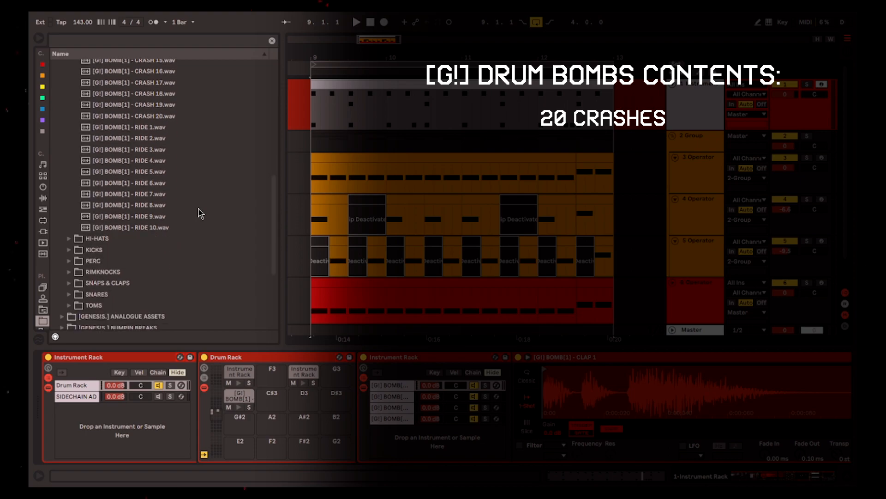
pyautogui.click(151, 240)
pyautogui.click(180, 109)
pyautogui.scroll(-1, 195, 152)
pyautogui.scroll(-4, 201, 169)
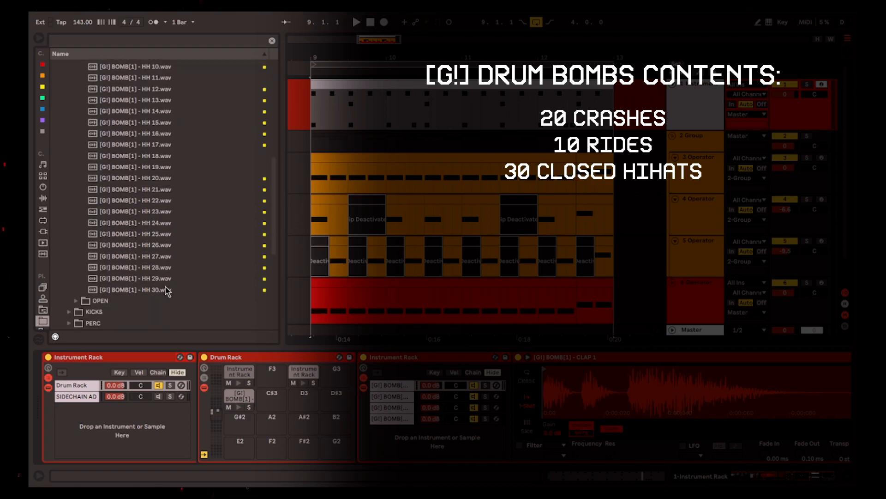
pyautogui.click(145, 302)
pyautogui.scroll(-4, 223, 214)
# Look through the KICKS, PERC and RIMKNOCKS samples of the [G!] DRUM BOMBS kit
pyautogui.click(149, 311)
pyautogui.scroll(-6, 195, 226)
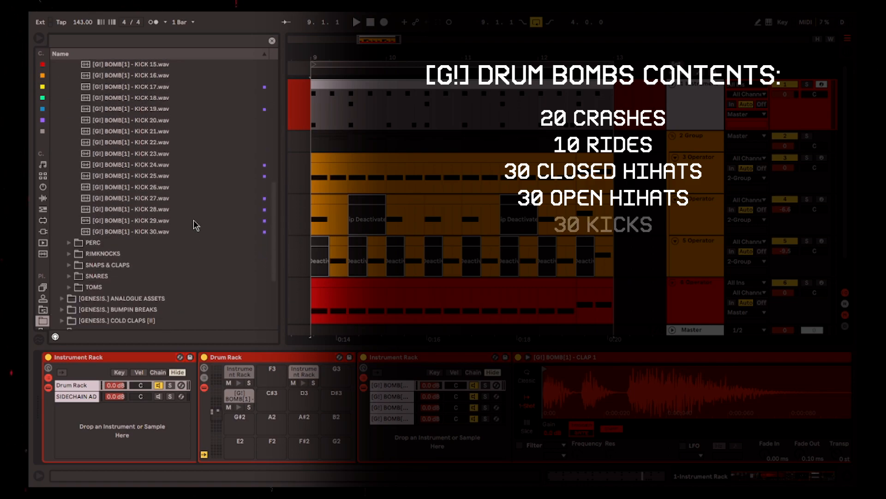
pyautogui.click(192, 224)
pyautogui.scroll(-6, 192, 223)
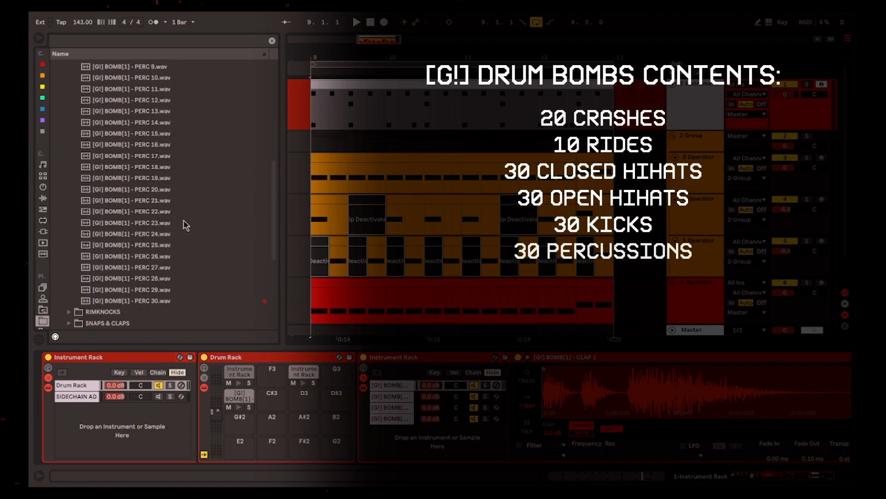
pyautogui.click(131, 214)
pyautogui.scroll(-7, 213, 223)
# Look through the SNAPS & CLAPS, SNARES and TOMS samples of the [G!] DRUM BOMBS kit
pyautogui.click(159, 251)
pyautogui.scroll(-6, 191, 242)
pyautogui.click(185, 219)
pyautogui.scroll(4, 184, 216)
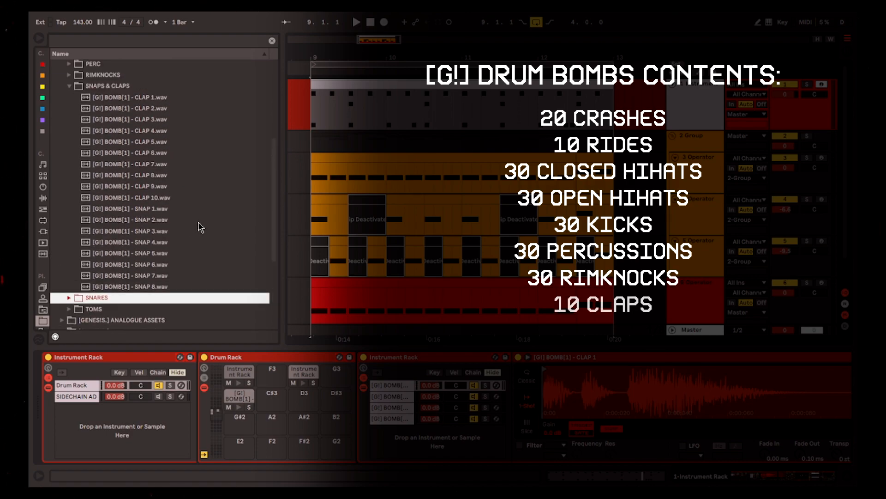
pyautogui.click(190, 295)
pyautogui.scroll(-8, 198, 245)
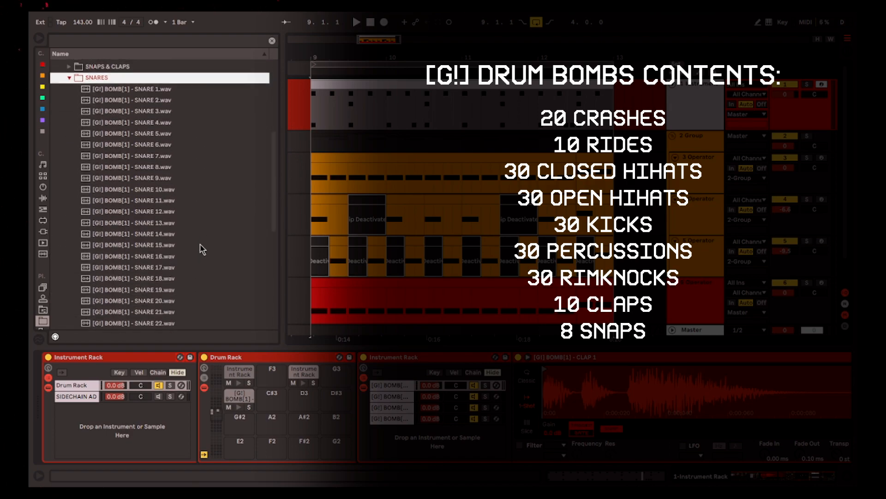
pyautogui.scroll(-3, 210, 237)
pyautogui.click(167, 249)
pyautogui.scroll(-8, 203, 247)
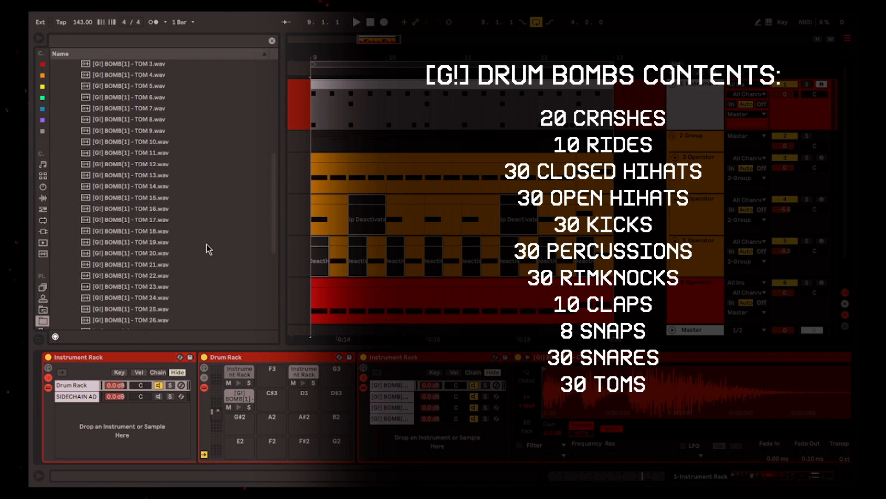
pyautogui.scroll(7, 190, 233)
pyautogui.click(175, 206)
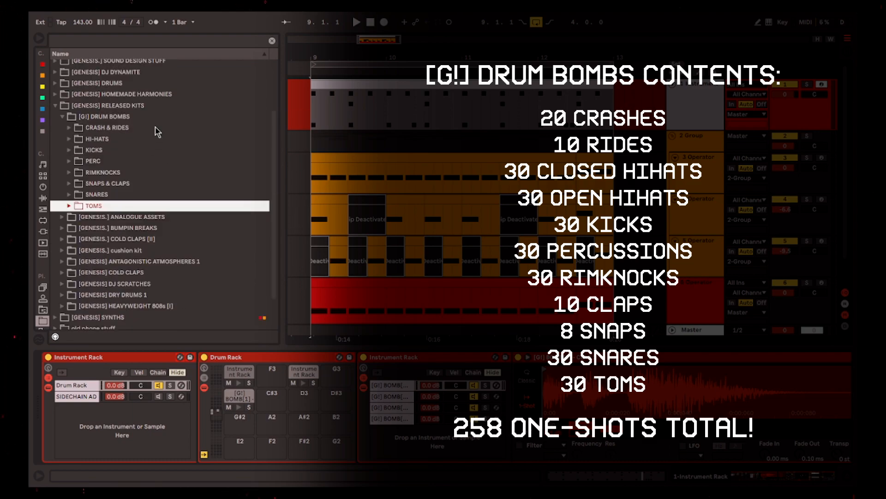
pyautogui.click(156, 119)
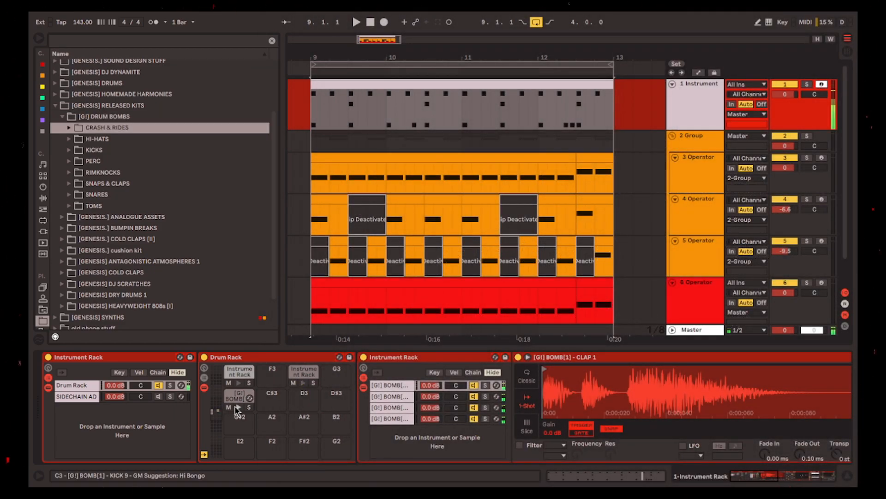
# Inspect the kick, clap and open hi-hat pads of the Drum Rack and play the drum track
pyautogui.click(238, 406)
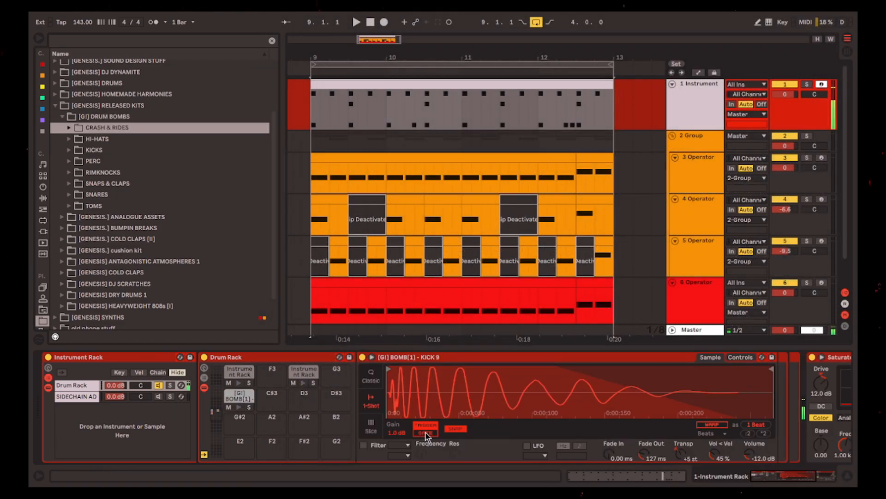
pyautogui.click(239, 372)
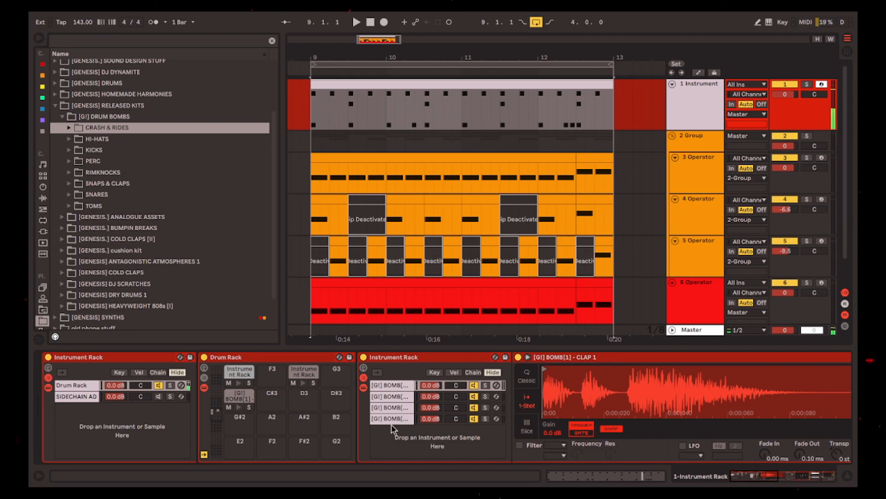
pyautogui.click(303, 383)
pyautogui.click(364, 388)
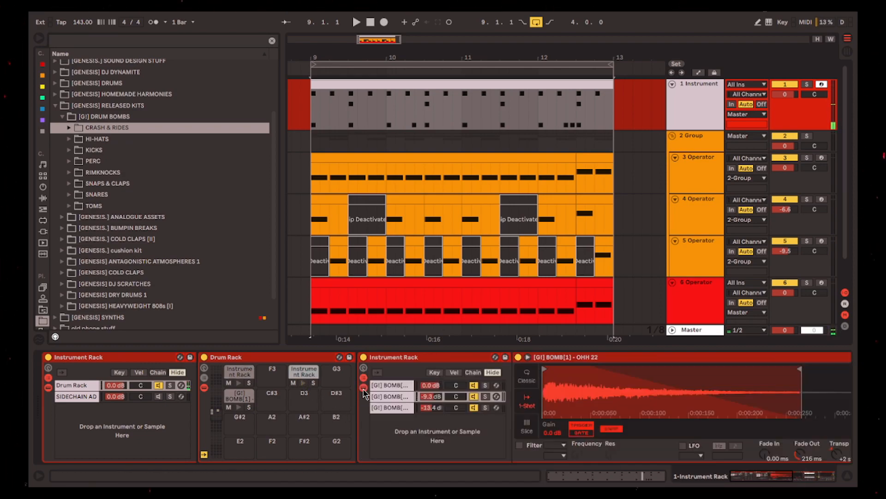
pyautogui.doubleClick(397, 358)
pyautogui.press('space')
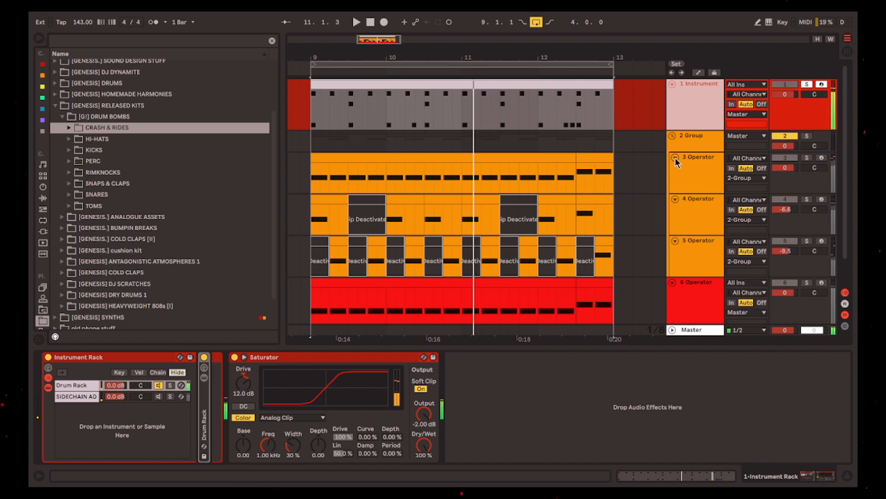
# Show the audio effects in the browser and locate Delay
pyautogui.moveTo(274, 137); pyautogui.dragTo(275, 82)
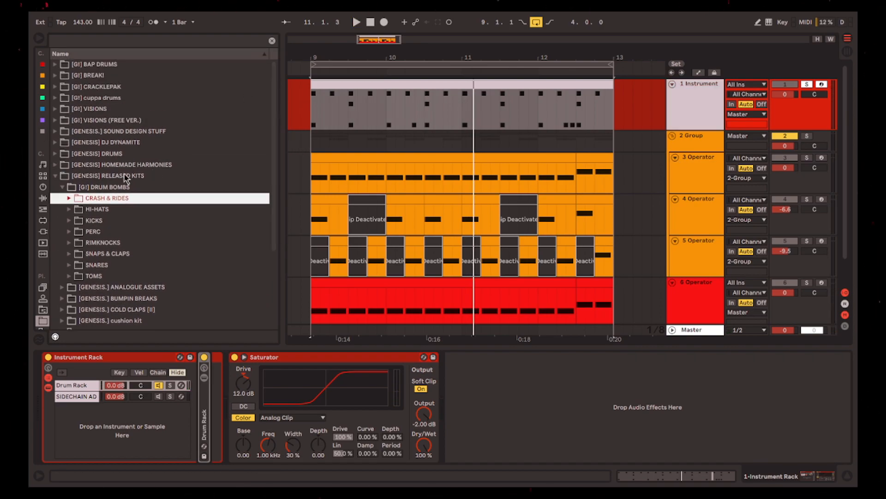
pyautogui.click(42, 199)
pyautogui.scroll(3, 187, 205)
pyautogui.doubleClick(117, 195)
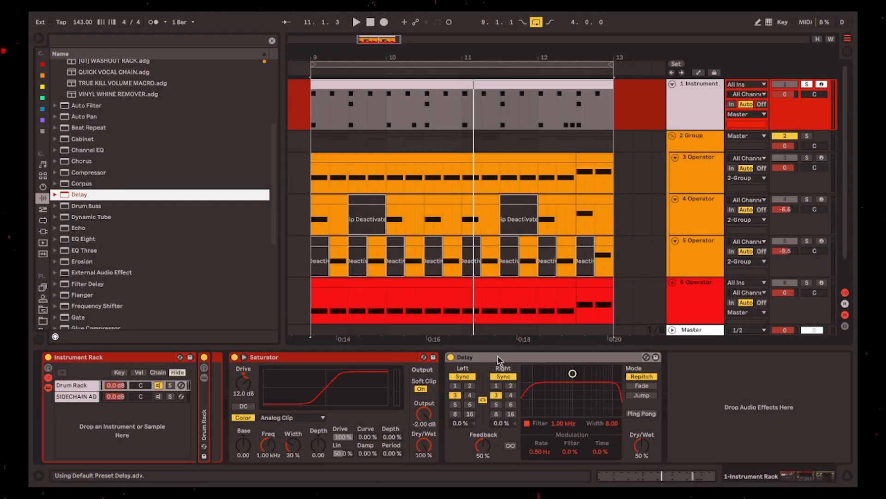
pyautogui.click(498, 357)
pyautogui.press('Delete')
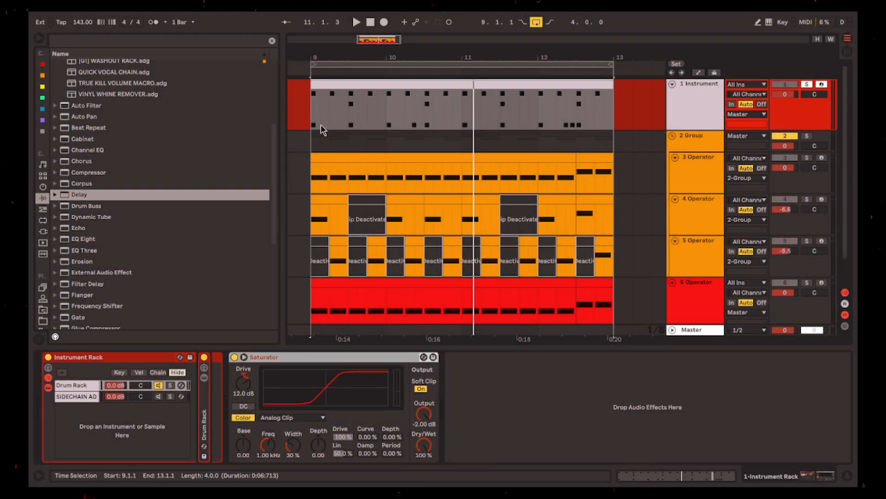
# Play the soloed drum track from the start of bar 9
pyautogui.click(314, 123)
pyautogui.press('space')
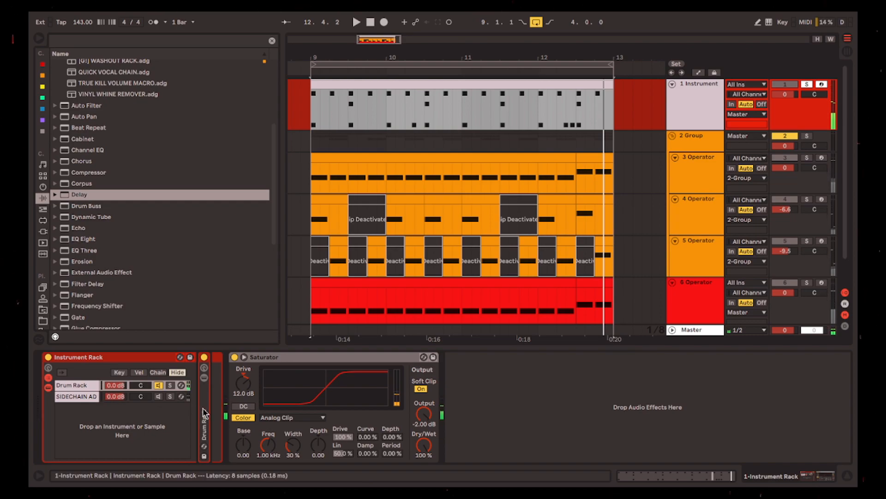
# Expand the Drum Rack and add a Delay right after the [G!] WASHOUT RACK in the hi-hat pad's chain
pyautogui.doubleClick(204, 422)
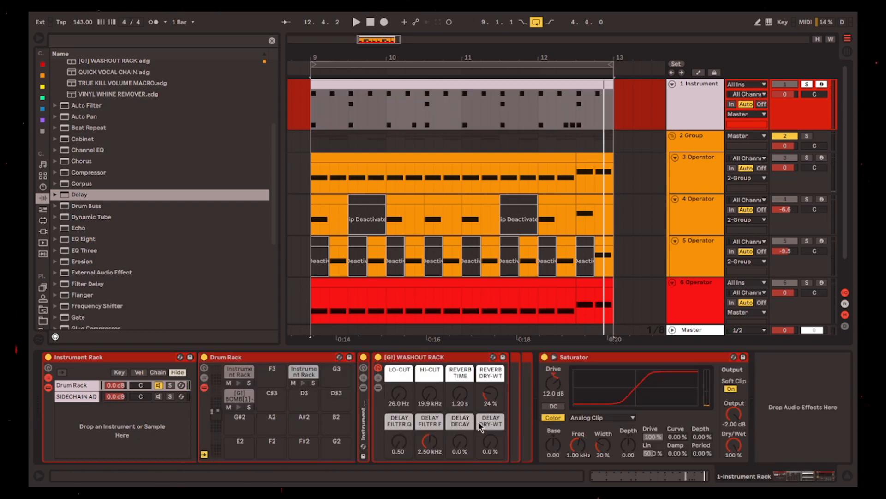
pyautogui.click(90, 195)
pyautogui.moveTo(91, 195); pyautogui.dragTo(535, 429)
# Set the hi-hat Delay to 100% Dry/Wet and 0% Feedback, with its filter off and both channels in Time mode
pyautogui.moveTo(710, 454); pyautogui.dragTo(709, 411)
pyautogui.moveTo(547, 454); pyautogui.dragTo(546, 490)
pyautogui.click(571, 378)
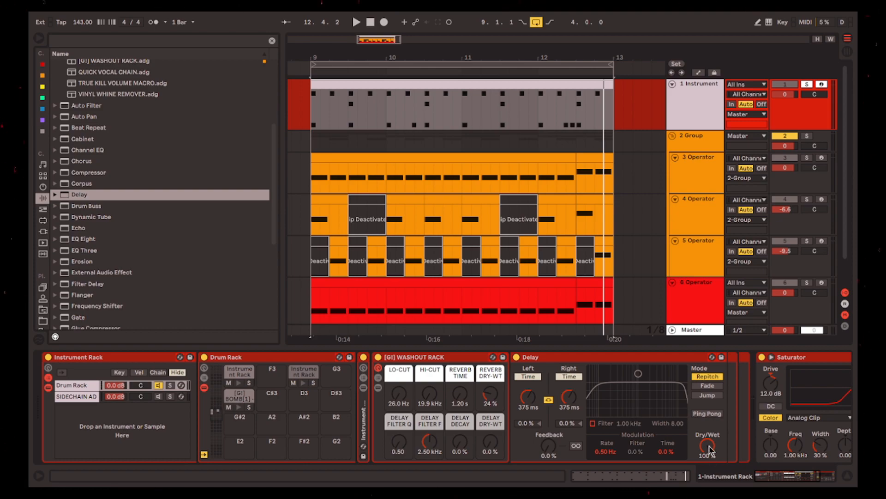
# Lower the hi-hat Delay's linked left and right times to 1.00 ms at 100% Dry/Wet and play the loop
pyautogui.moveTo(711, 452); pyautogui.dragTo(711, 497)
pyautogui.moveTo(571, 396)
pyautogui.mouseDown()
pyautogui.moveTo(570, 418)
pyautogui.moveTo(572, 397)
pyautogui.mouseUp()
pyautogui.click(572, 376)
pyautogui.click(570, 377)
pyautogui.moveTo(569, 397); pyautogui.dragTo(572, 414)
pyautogui.click(704, 457)
pyautogui.press('space')
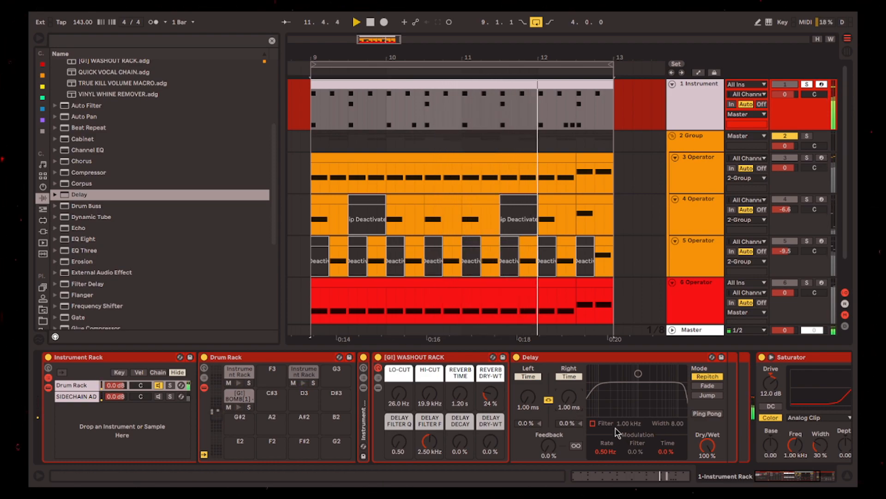
pyautogui.press('space')
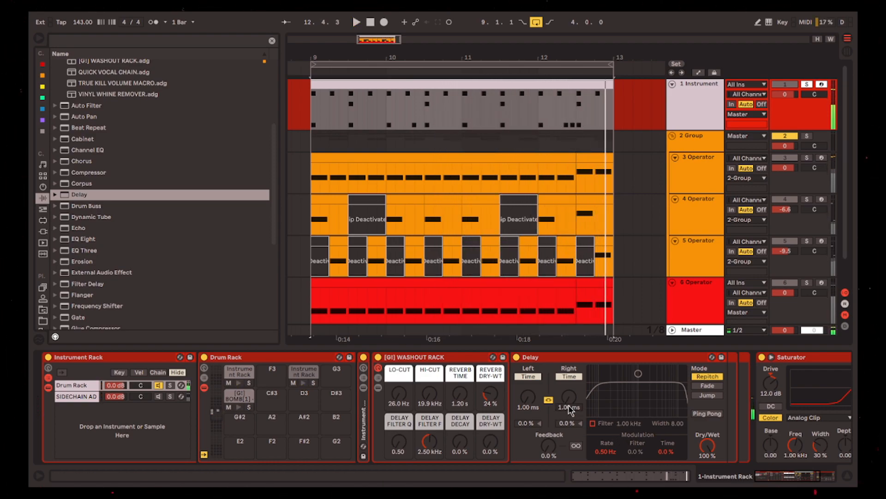
# Set the hi-hat Delay's linked left and right times to 36.0 ms and play the loop
pyautogui.moveTo(571, 410); pyautogui.dragTo(571, 398)
pyautogui.press('space')
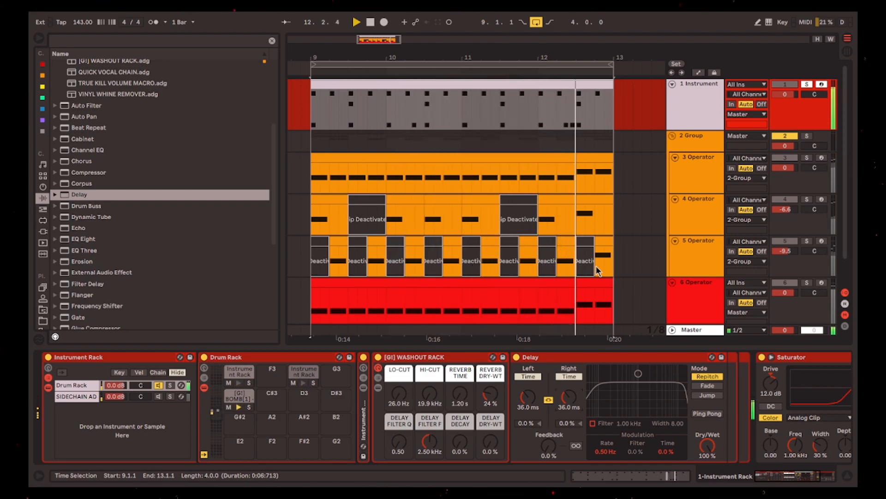
# Copy the hi-hat Delay to the 2 Group before its Compressor, and to the 6 Operator track right after the Operator
pyautogui.click(583, 357)
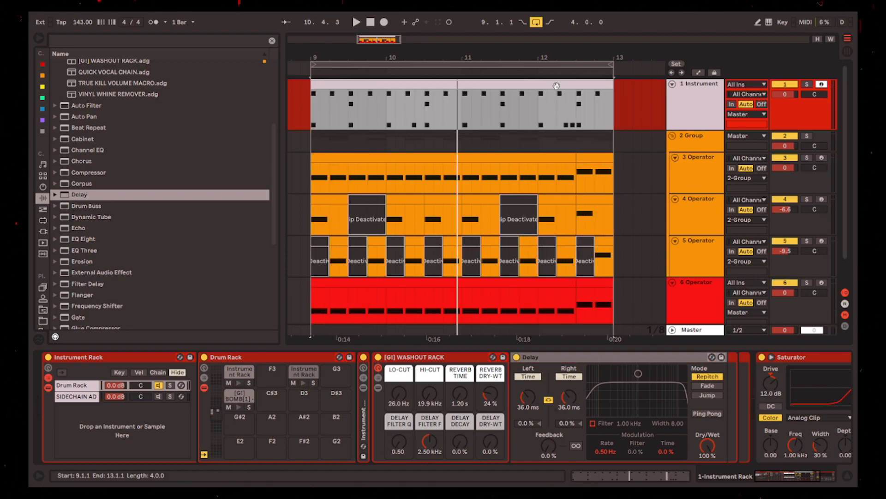
pyautogui.click(694, 145)
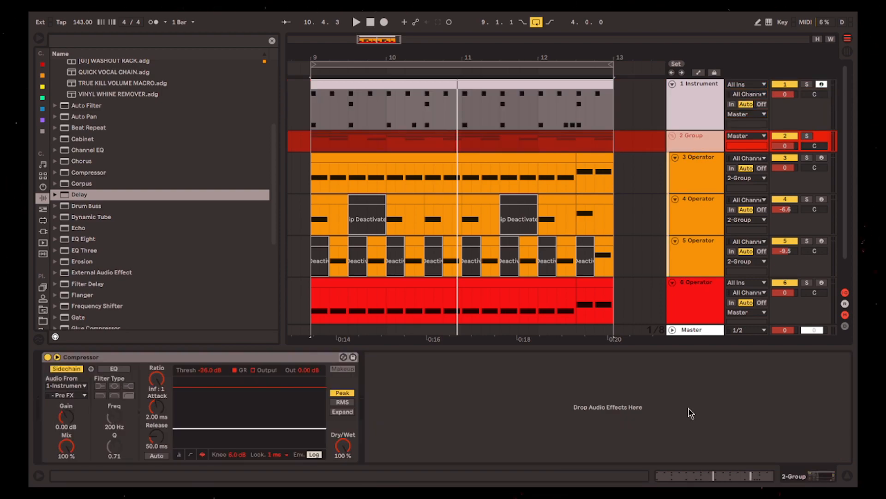
pyautogui.click(699, 300)
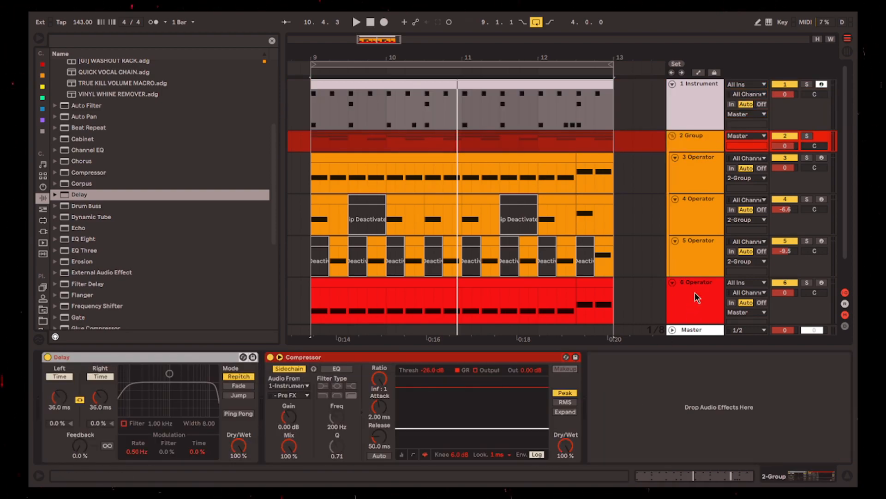
pyautogui.scroll(-1, 706, 272)
pyautogui.click(480, 420)
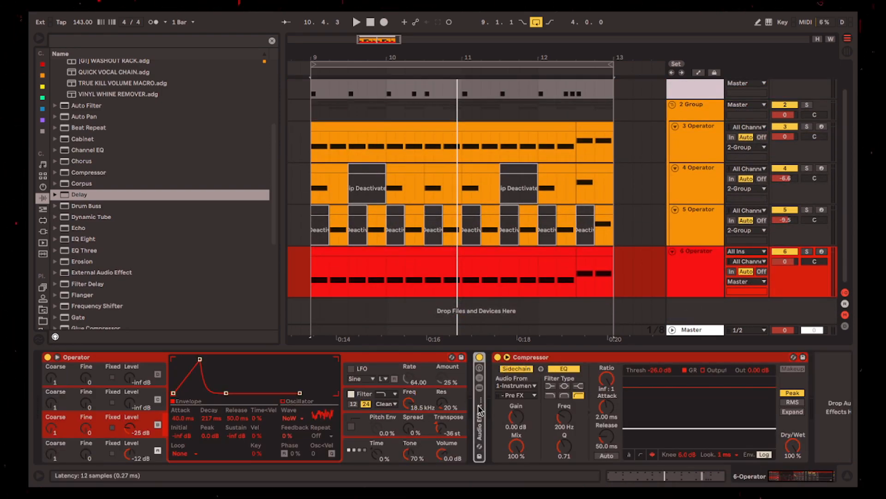
pyautogui.press('super+v')
# Select the 2 Group track and hide the device view
pyautogui.scroll(1, 461, 311)
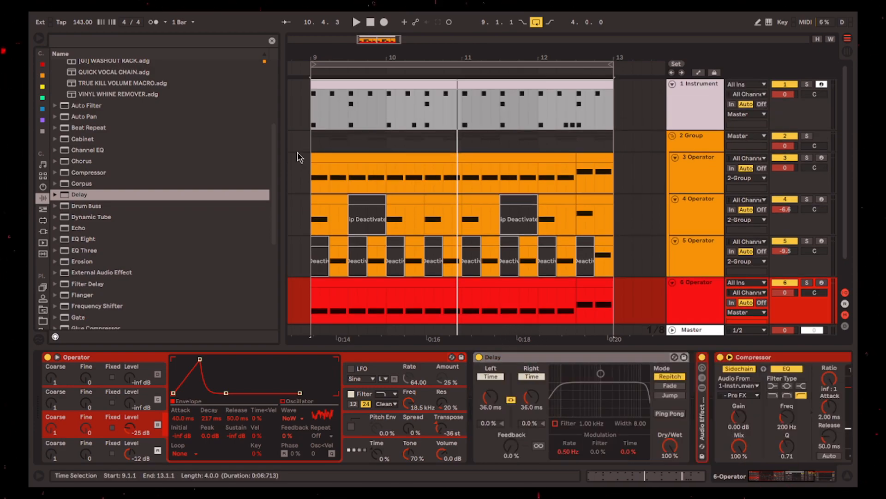
pyautogui.click(701, 144)
pyautogui.scroll(-1, 635, 165)
pyautogui.scroll(1, 646, 221)
pyautogui.click(848, 476)
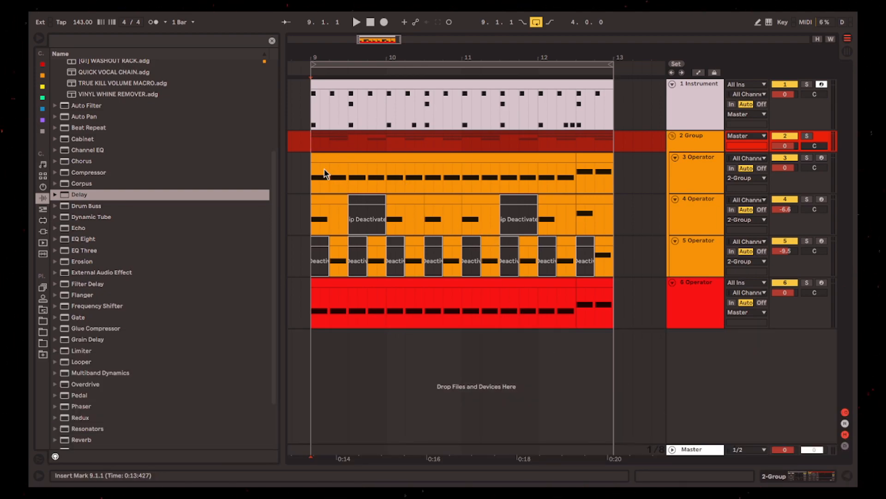
# Play the loop from bar 9 to compare the beat before and after the 36 ms offset
pyautogui.press('space')
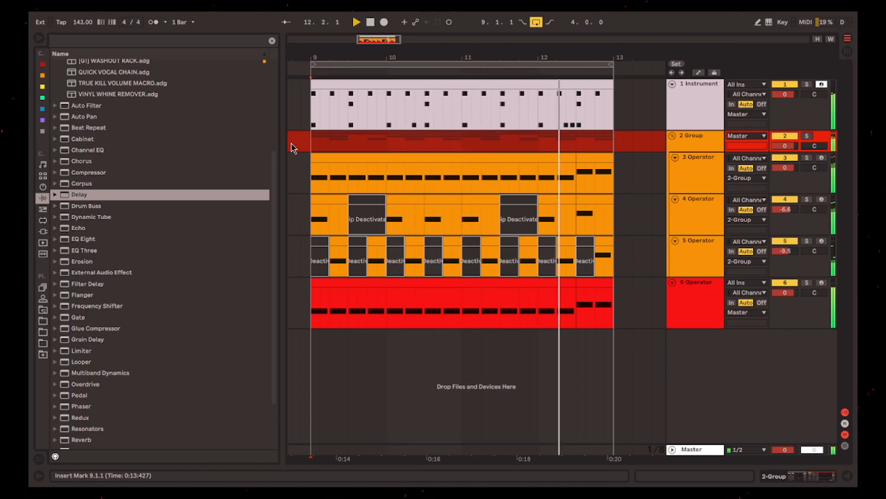
pyautogui.press('space')
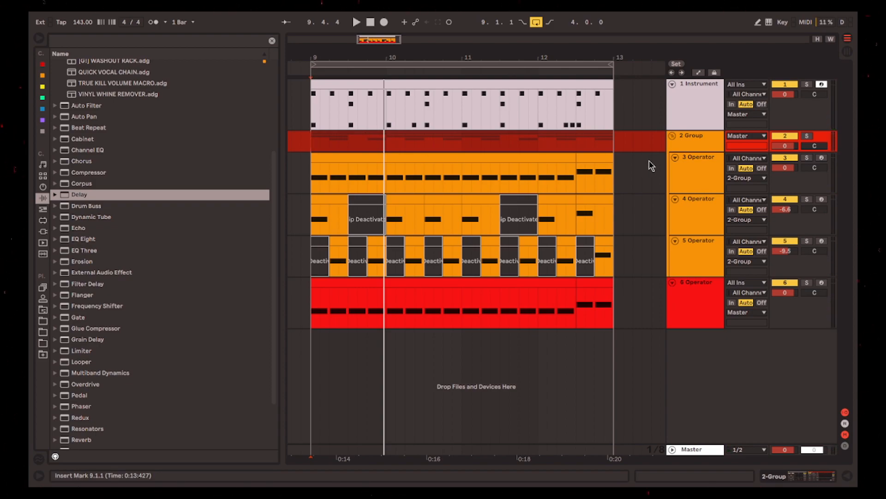
pyautogui.press('space')
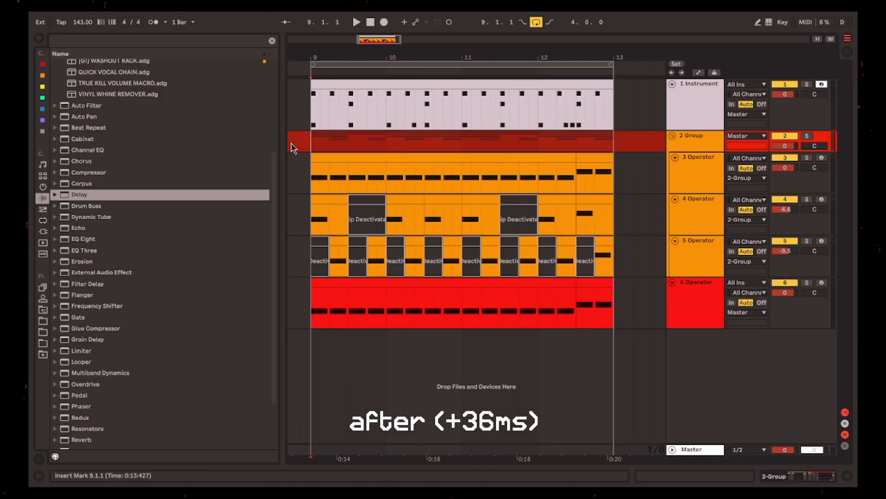
pyautogui.press('space')
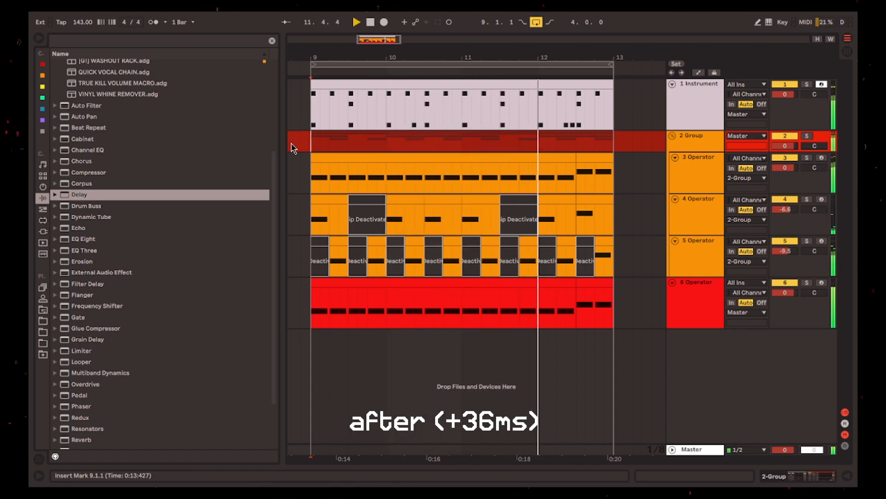
pyautogui.press('space')
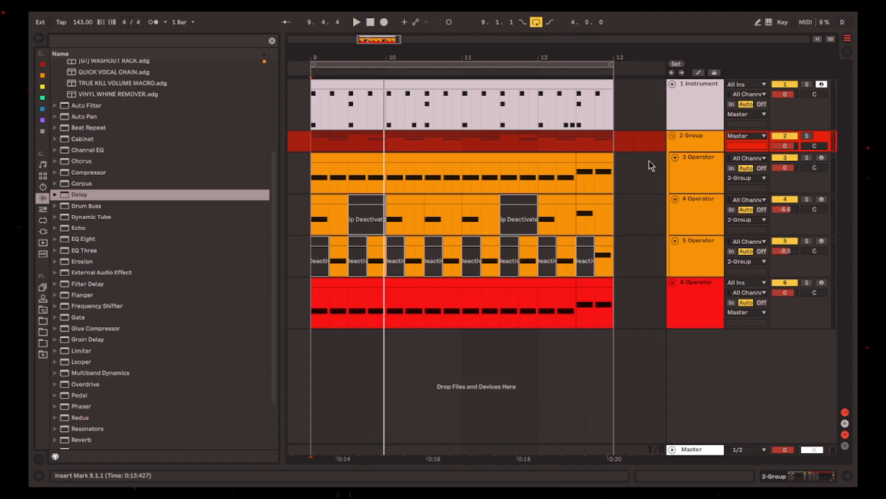
# Show the device view, set the 2 Group and hi-hat Delays' linked times to 46.0 ms, and play the loop
pyautogui.click(811, 482)
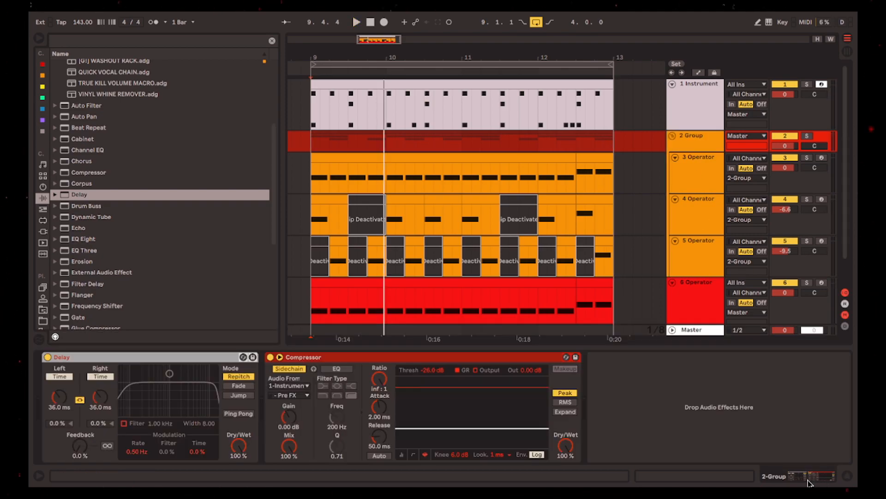
pyautogui.click(99, 407)
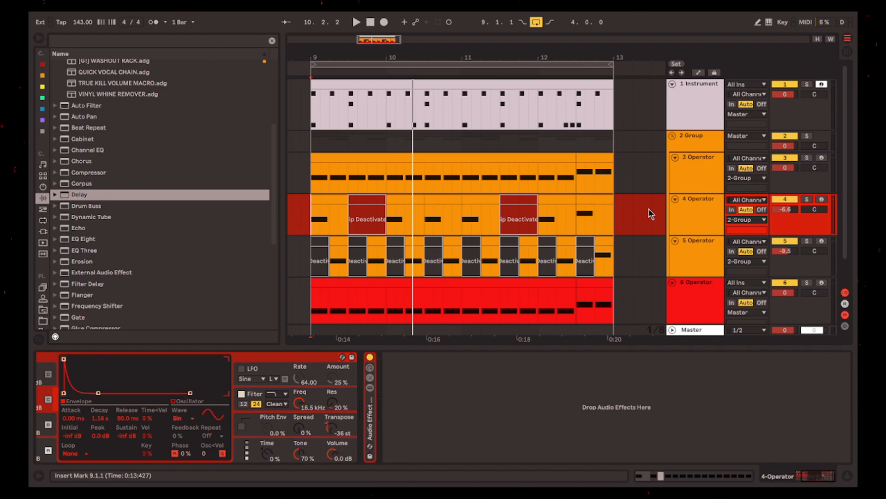
pyautogui.press('space')
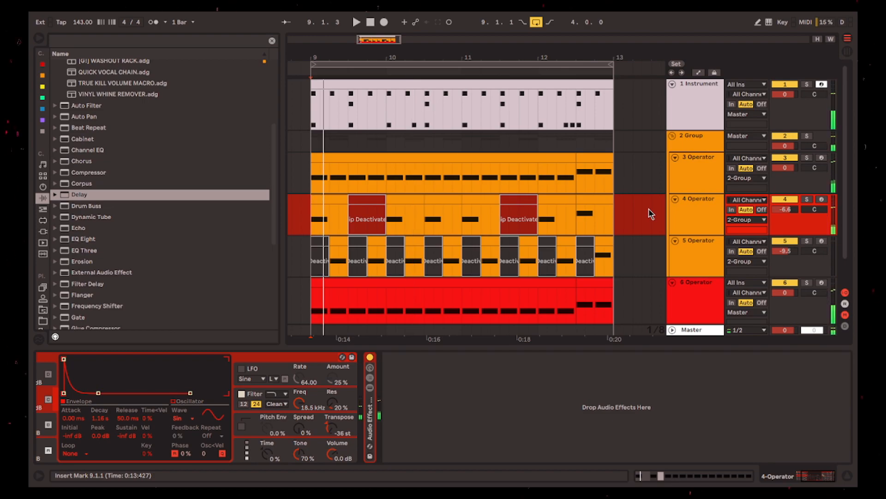
pyautogui.click(639, 176)
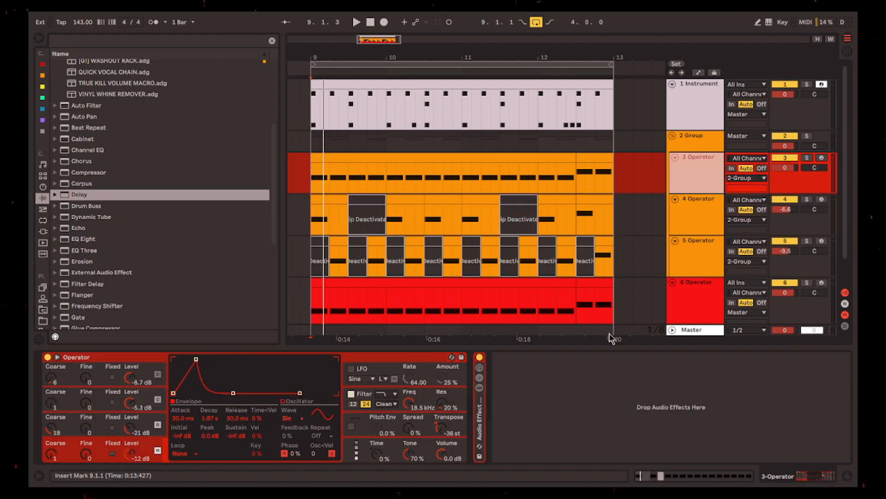
pyautogui.click(636, 147)
pyautogui.press('space')
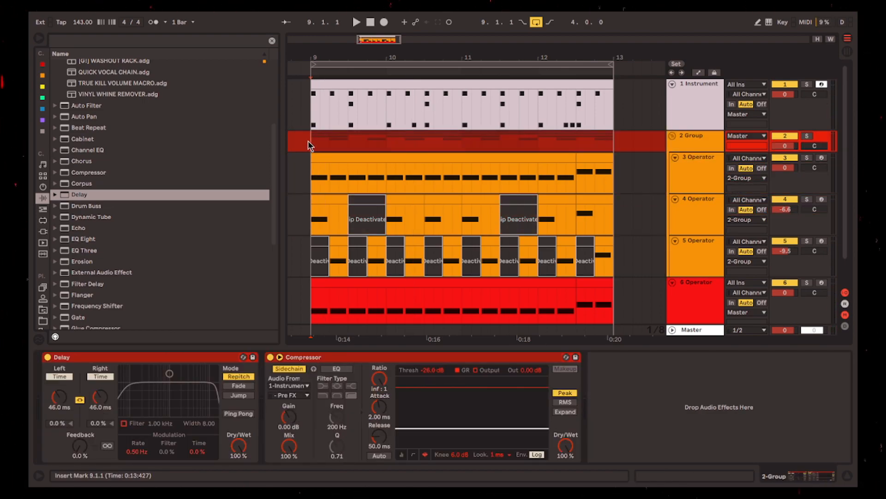
pyautogui.click(312, 112)
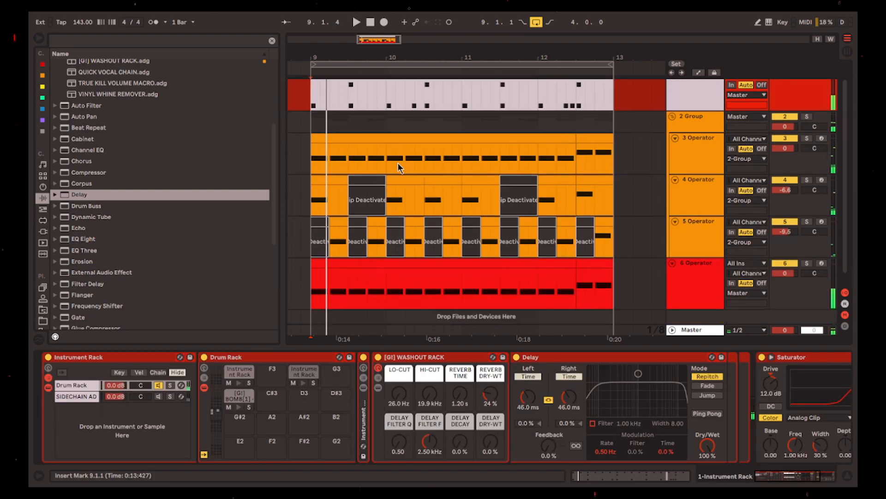
pyautogui.press('space')
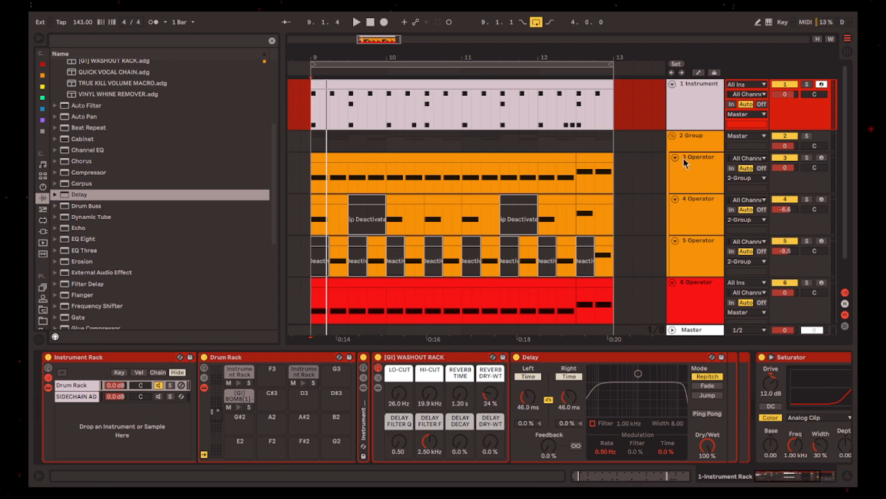
# Set the 2 Group and hi-hat Delays' linked left and right times to 60.0 ms and play the loop
pyautogui.click(693, 141)
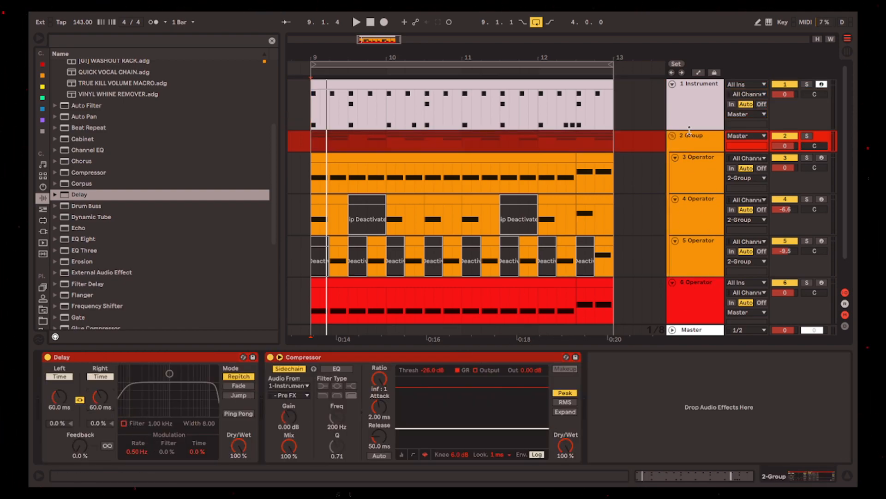
pyautogui.click(694, 118)
pyautogui.click(571, 408)
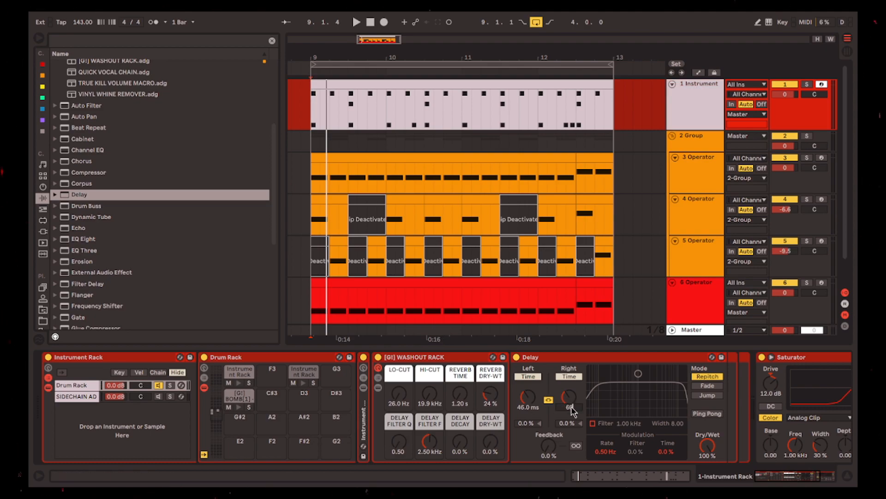
pyautogui.click(674, 317)
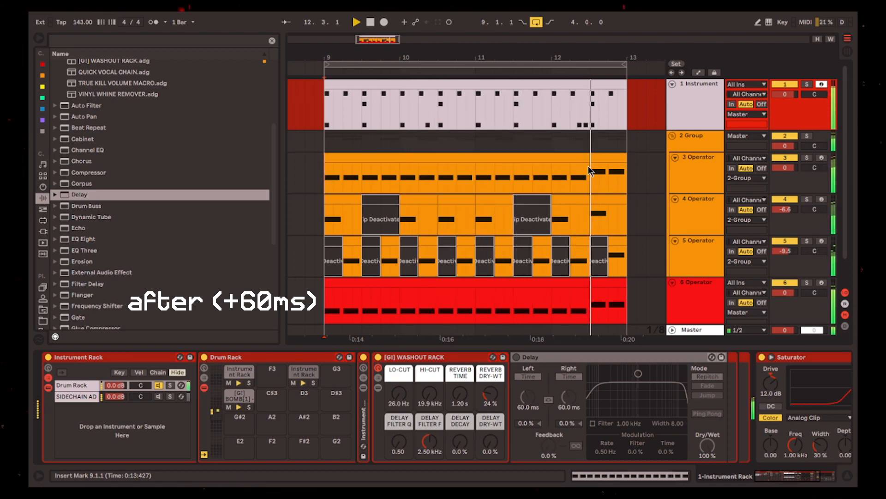
pyautogui.press('space')
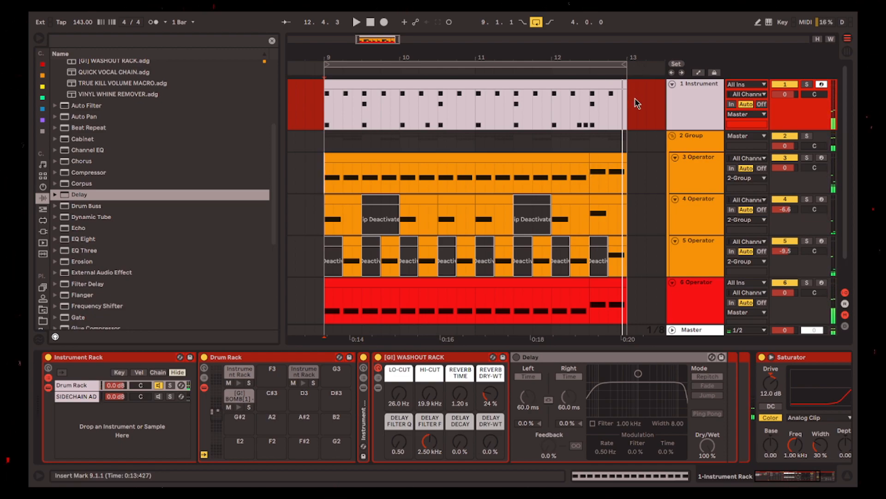
# Select the drum clip, then sync the active hi-hat Delay's linked sides to 2 sixteenths at 0% Dry/Wet
pyautogui.hscroll(1, 635, 101)
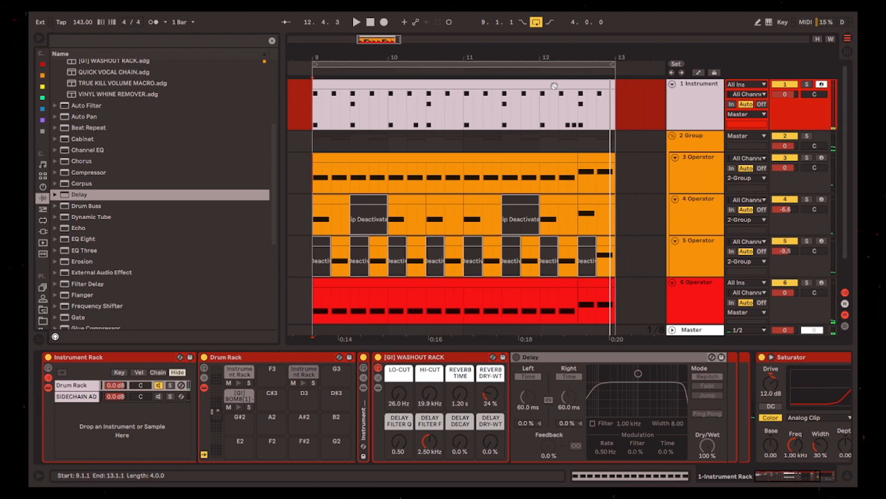
pyautogui.click(554, 86)
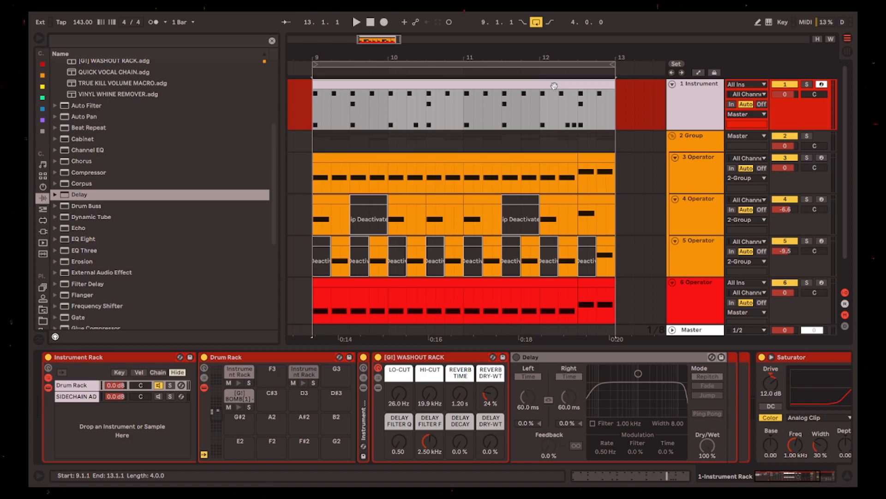
pyautogui.click(586, 362)
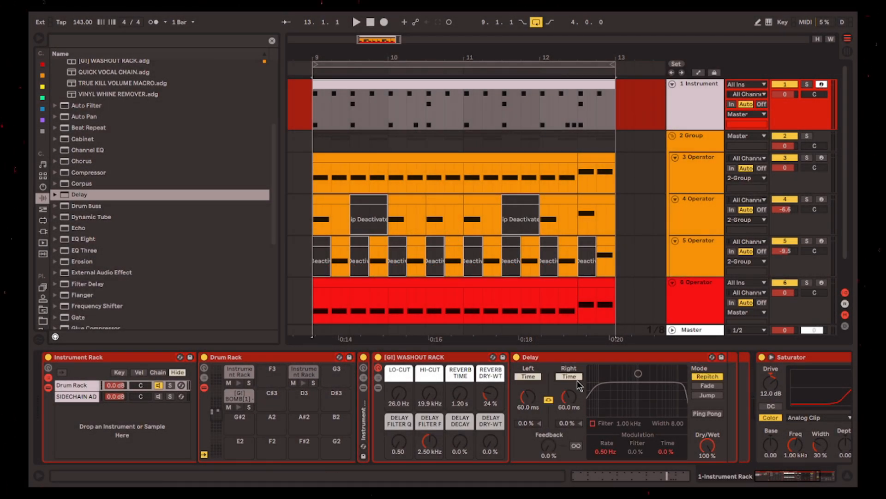
pyautogui.click(576, 377)
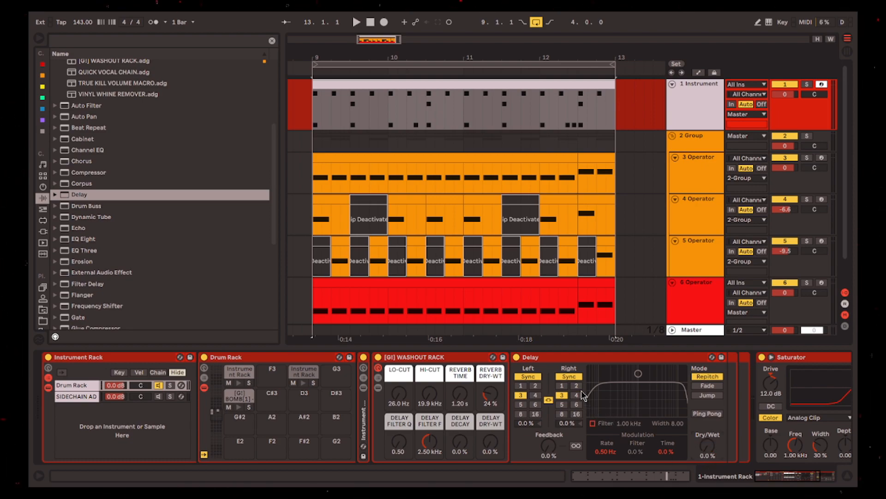
pyautogui.click(576, 386)
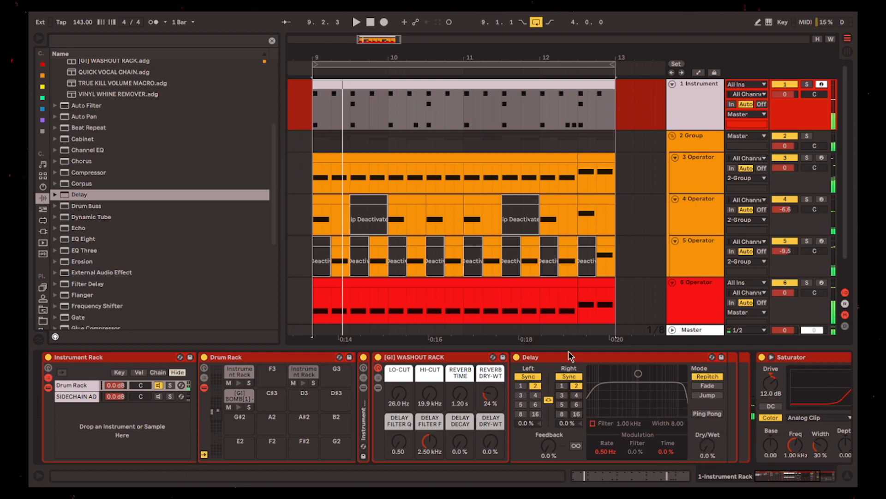
# Solo the drum track and play it while setting the hi-hat Delay's filter to 1.04 kHz, width 9.00, and Dry/Wet to 1.6%
pyautogui.click(570, 356)
pyautogui.press('s')
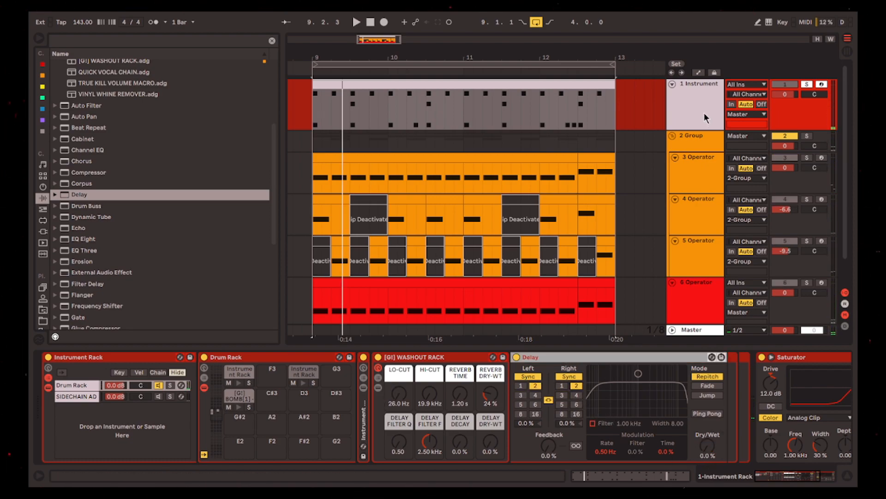
pyautogui.press('space')
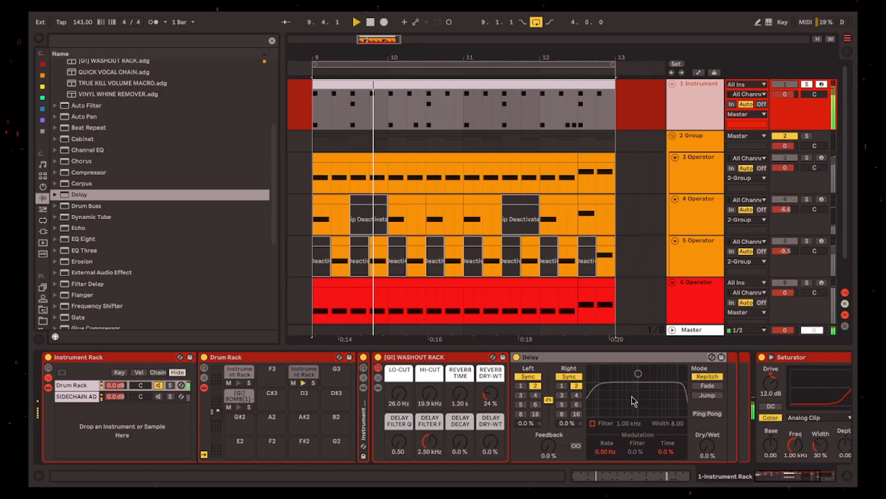
pyautogui.press('space')
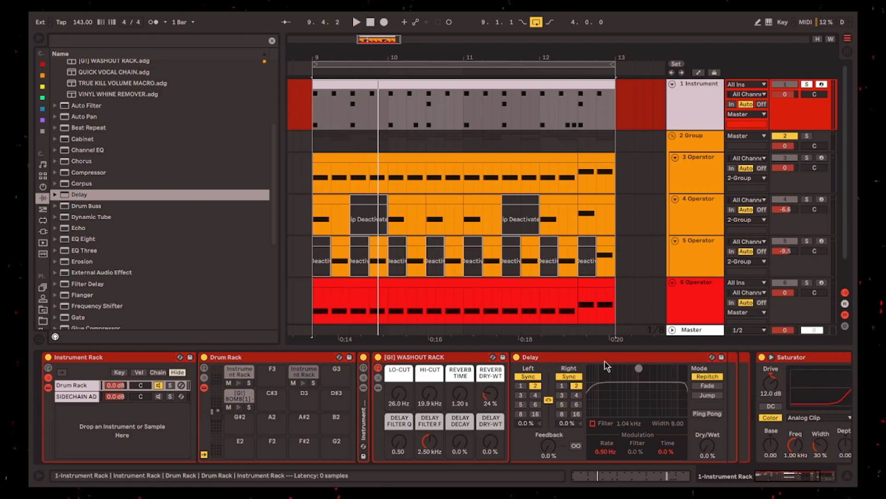
pyautogui.click(602, 356)
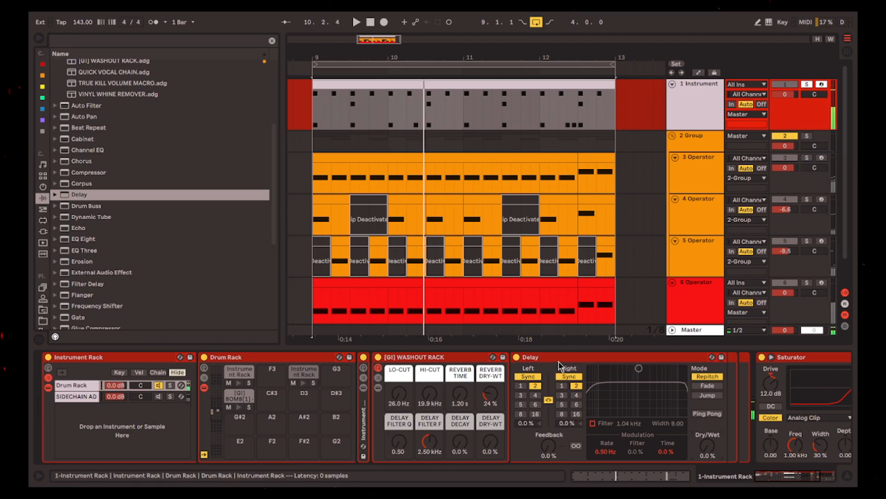
pyautogui.press('space')
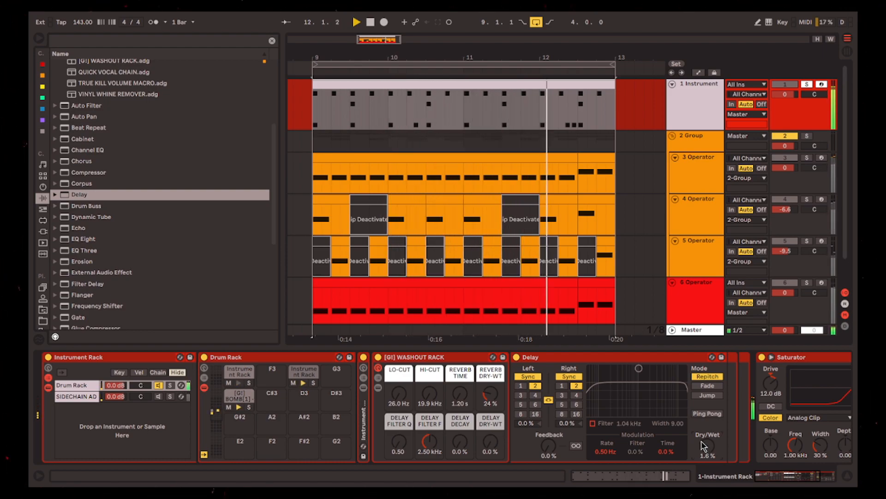
pyautogui.press('space')
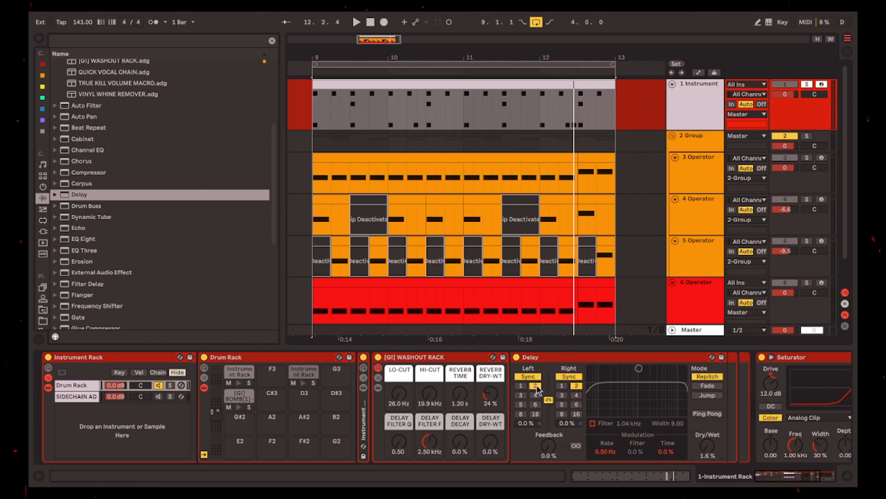
# Raise the hi-hat Delay's Dry/Wet to 16% and finally 20% during playback, then unsolo the drum track
pyautogui.press('space')
pyautogui.moveTo(713, 456)
pyautogui.mouseDown()
pyautogui.moveTo(713, 445)
pyautogui.moveTo(714, 457)
pyautogui.mouseUp()
pyautogui.press('space')
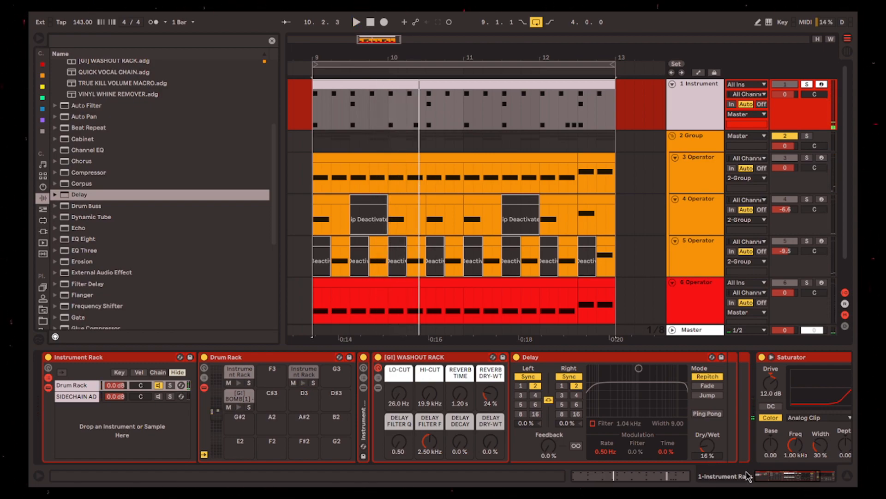
pyautogui.press('space')
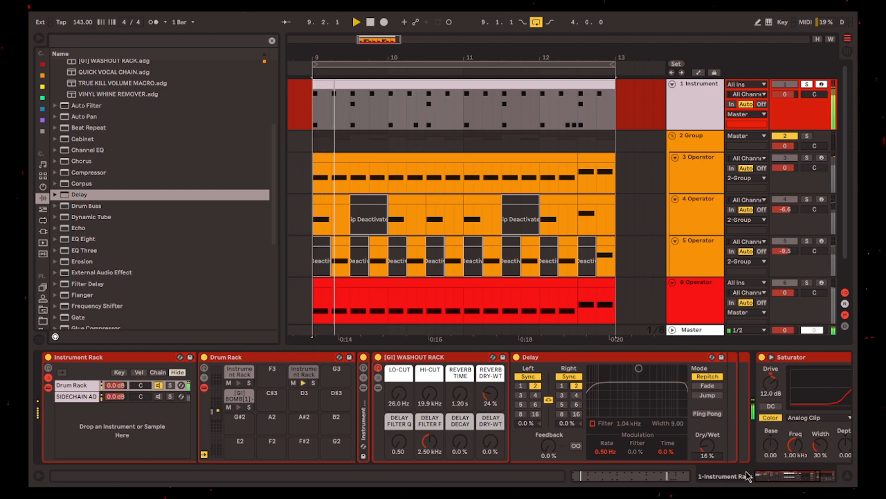
pyautogui.moveTo(705, 444); pyautogui.dragTo(705, 442)
pyautogui.click(808, 85)
pyautogui.press('space')
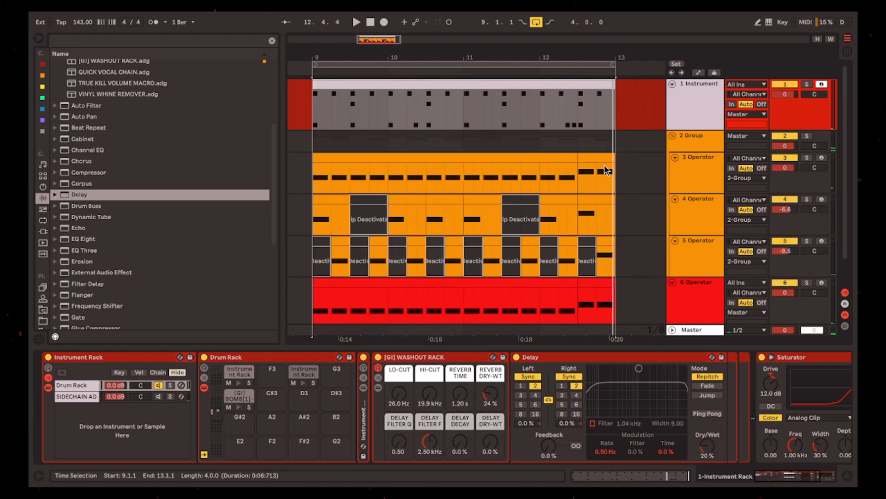
pyautogui.click(654, 147)
pyautogui.click(694, 161)
pyautogui.click(693, 204)
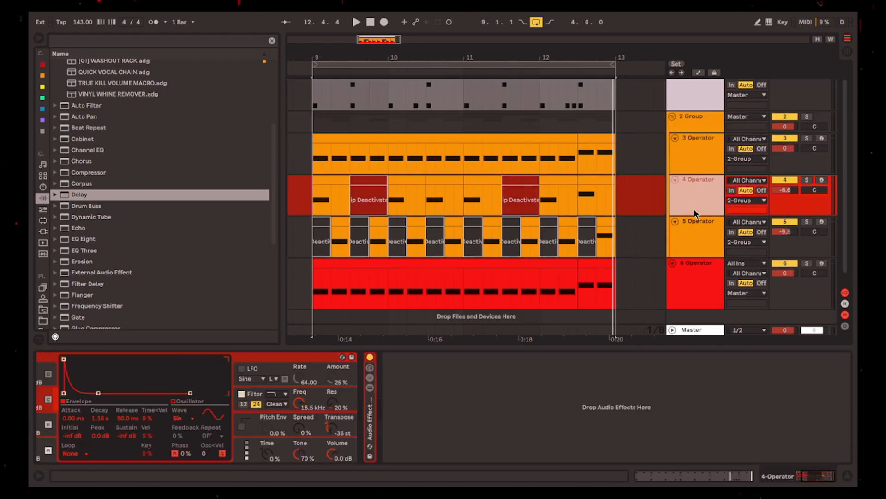
pyautogui.click(695, 241)
pyautogui.scroll(2, 700, 179)
# Select and solo the 1 Instrument track, then play it with both hi-hat Delay timing offsets at 8.0% and then 10%
pyautogui.click(691, 95)
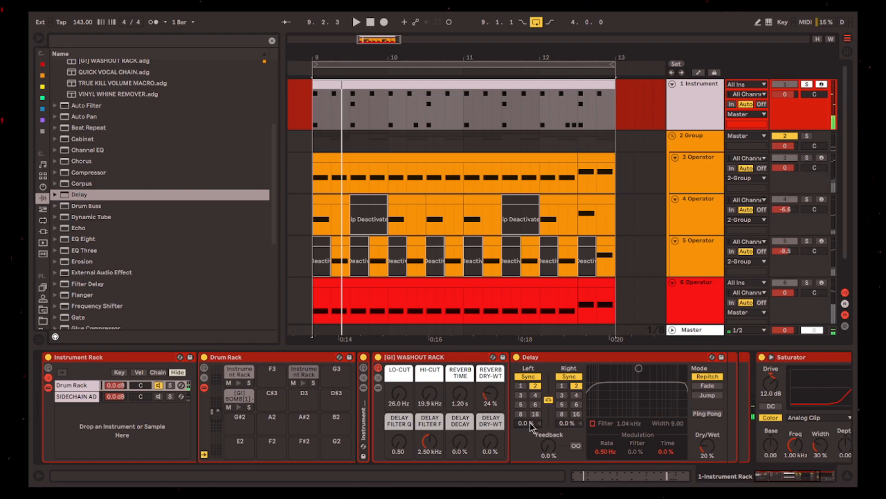
pyautogui.press('space')
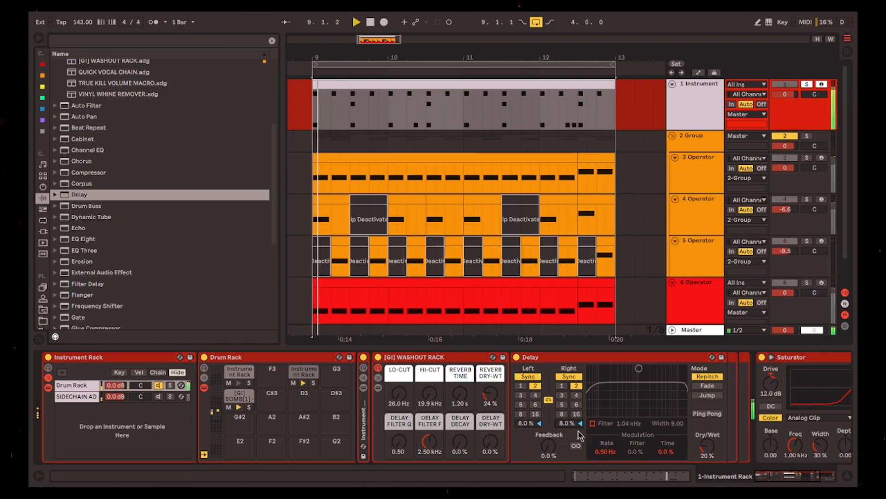
pyautogui.moveTo(563, 424); pyautogui.dragTo(564, 417)
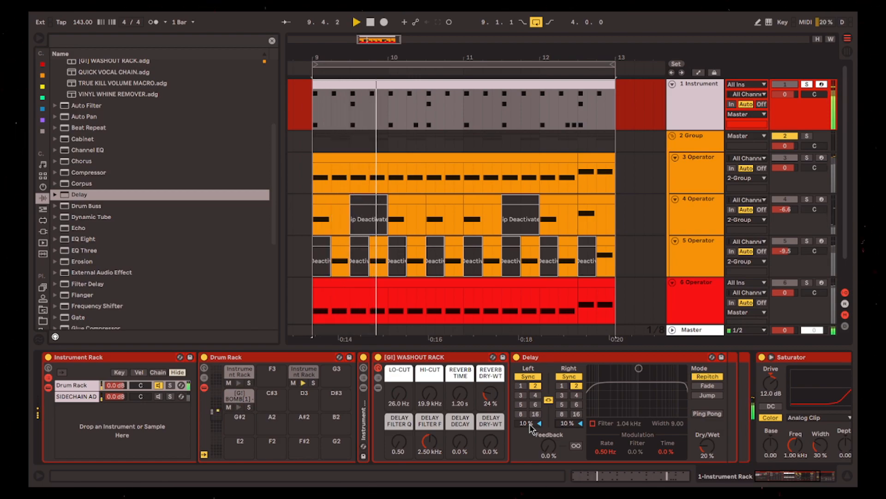
pyautogui.moveTo(530, 423); pyautogui.dragTo(530, 421)
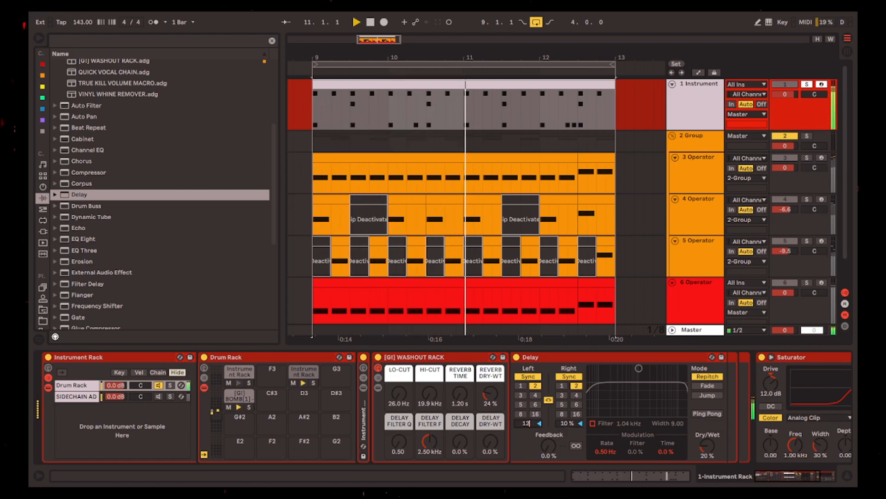
# Set both hi-hat Delay timing offsets to 14%, adjust Dry/Wet to 23% and finally 18%, then unsolo the drum track
pyautogui.moveTo(706, 446); pyautogui.dragTo(707, 444)
pyautogui.click(523, 424)
pyautogui.write('14')
pyautogui.press('Return')
pyautogui.click(563, 425)
pyautogui.write('14')
pyautogui.press('Return')
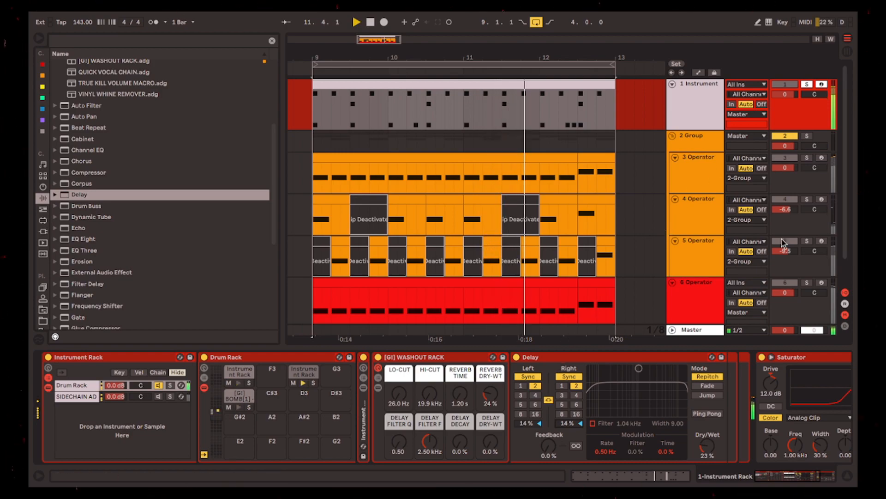
pyautogui.moveTo(707, 447); pyautogui.dragTo(708, 450)
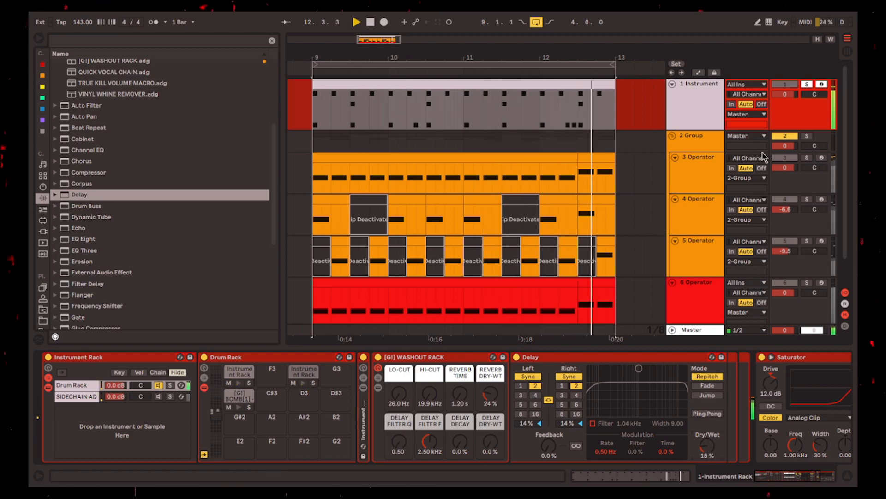
pyautogui.click(807, 85)
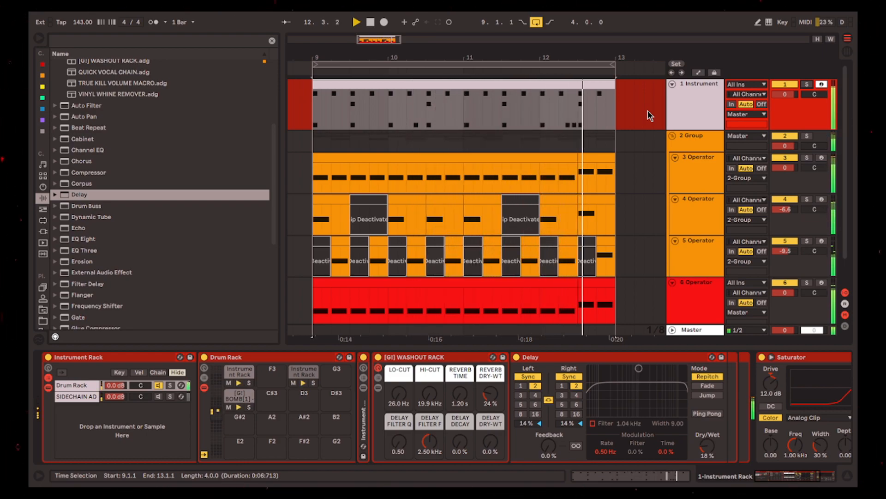
# Play the full loop with the hi-hat Delay's timing offsets at 20%, then set both sides to 30% and listen again
pyautogui.press('space')
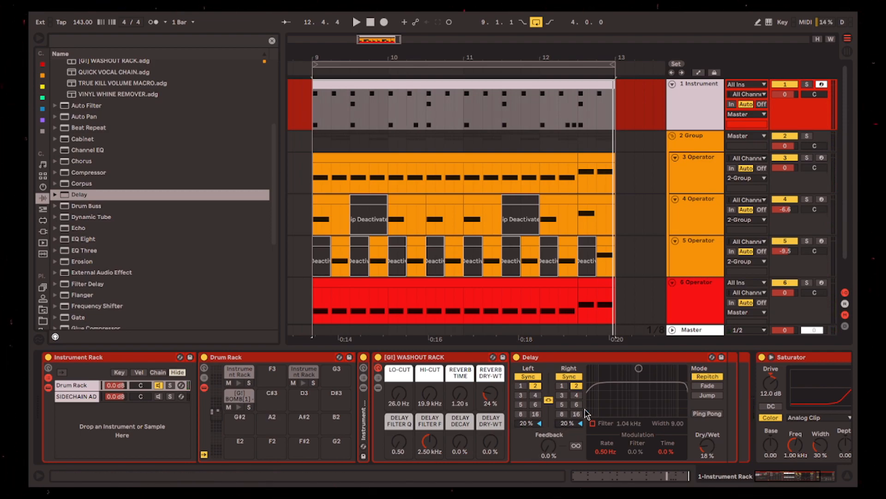
pyautogui.press('space')
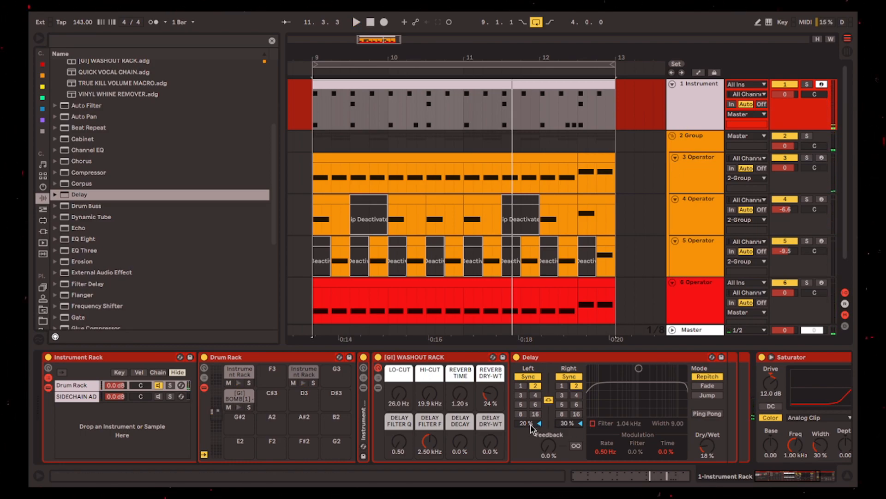
pyautogui.press('space')
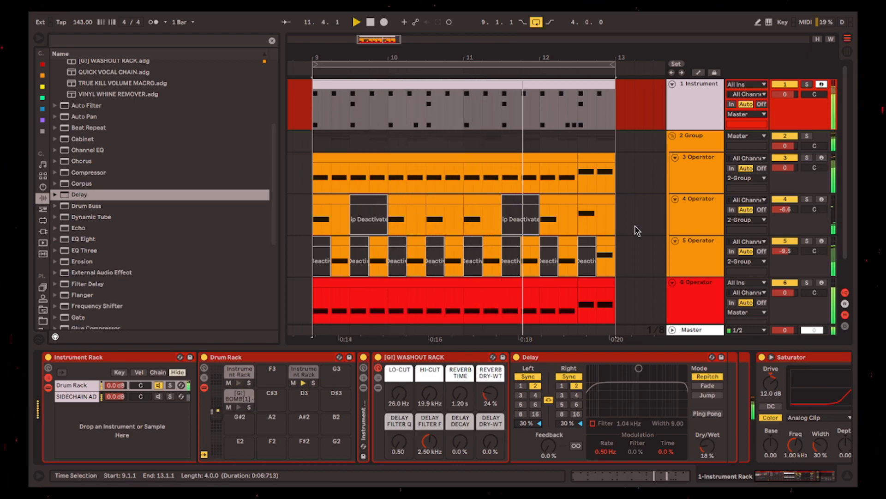
pyautogui.press('space')
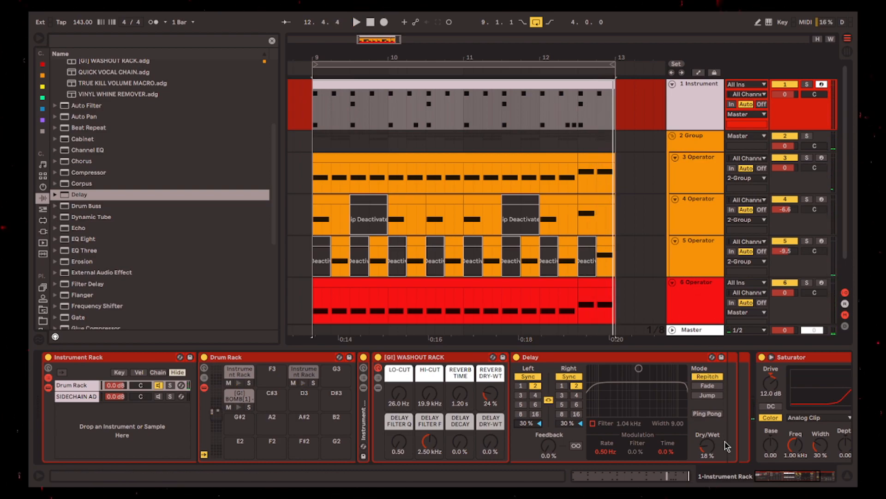
# Copy the hi-hat Delay, then select the 3 Operator track's main clip, solo the track and play it
pyautogui.click(601, 358)
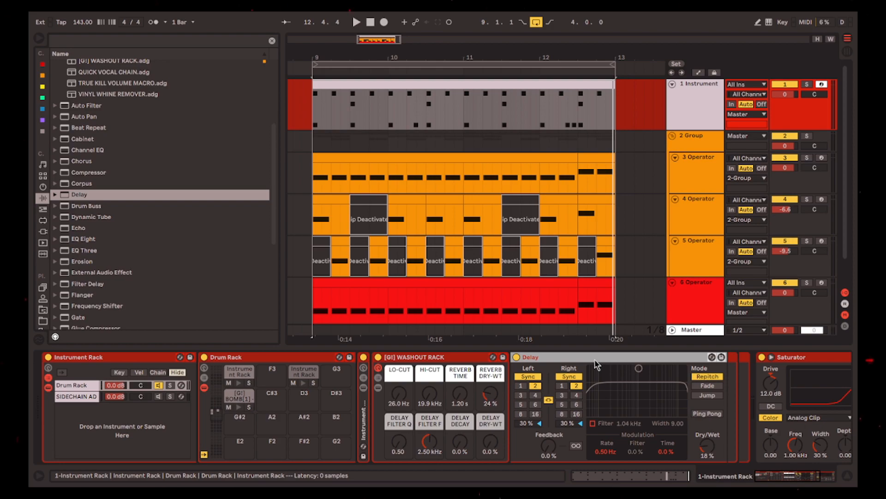
pyautogui.press('Delete')
pyautogui.click(697, 173)
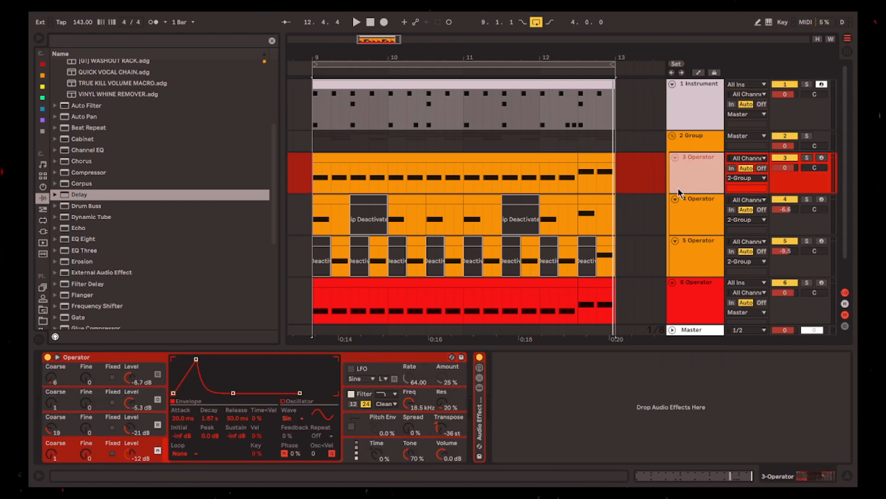
pyautogui.click(496, 179)
pyautogui.press('space')
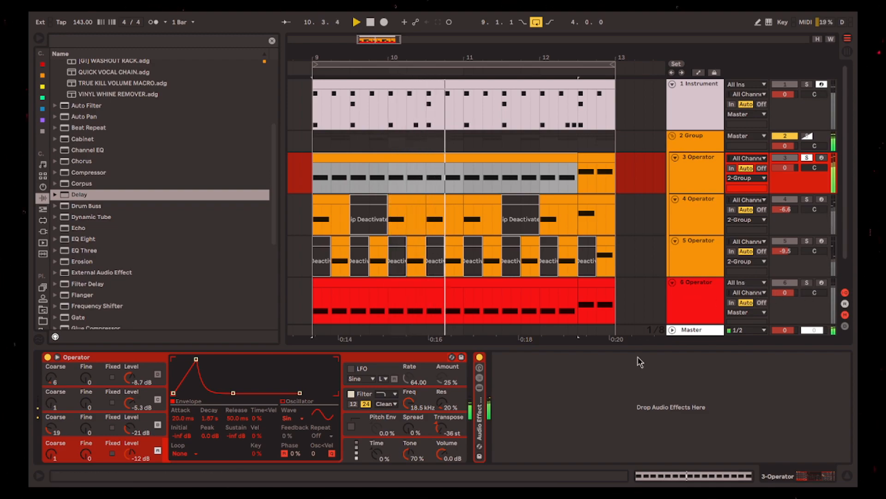
# Paste the copied Delay after the Operator on the 3 Operator track and set its Dry/Wet to 16% during playback
pyautogui.click(625, 423)
pyautogui.press('space')
pyautogui.press('super+v')
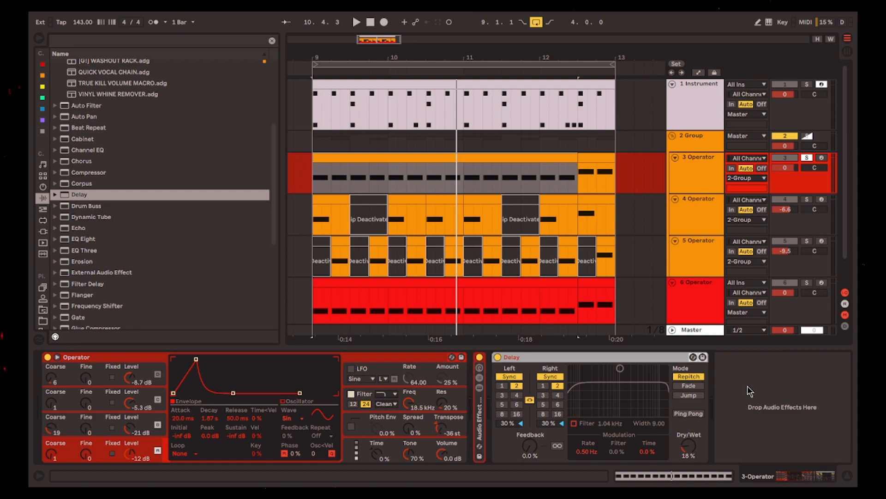
pyautogui.press('space')
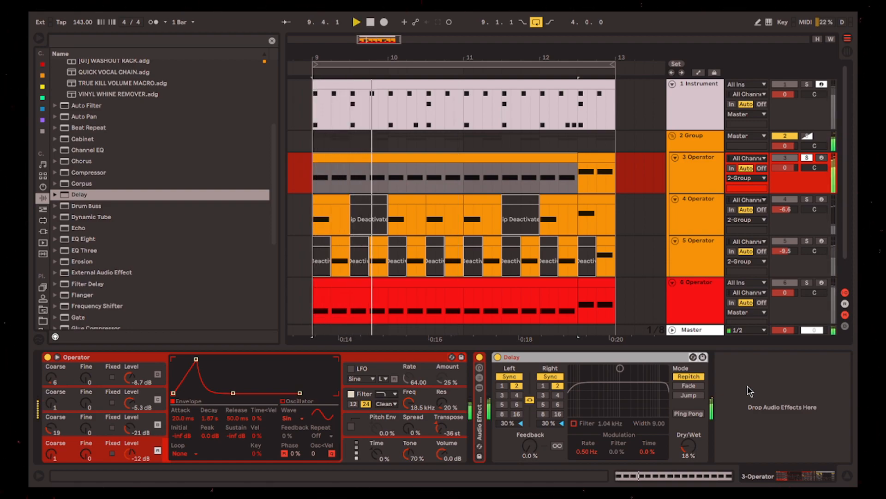
pyautogui.moveTo(690, 449); pyautogui.dragTo(689, 448)
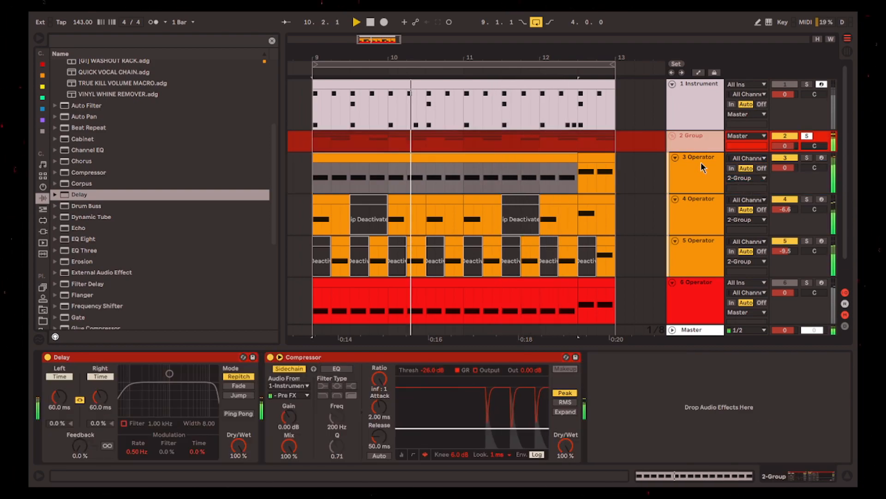
# Unsolo the 2 Group, place a fully wet 60.0 ms Delay before the synced Delay on 3 Operator, and play the loop
pyautogui.press('space')
pyautogui.press('s')
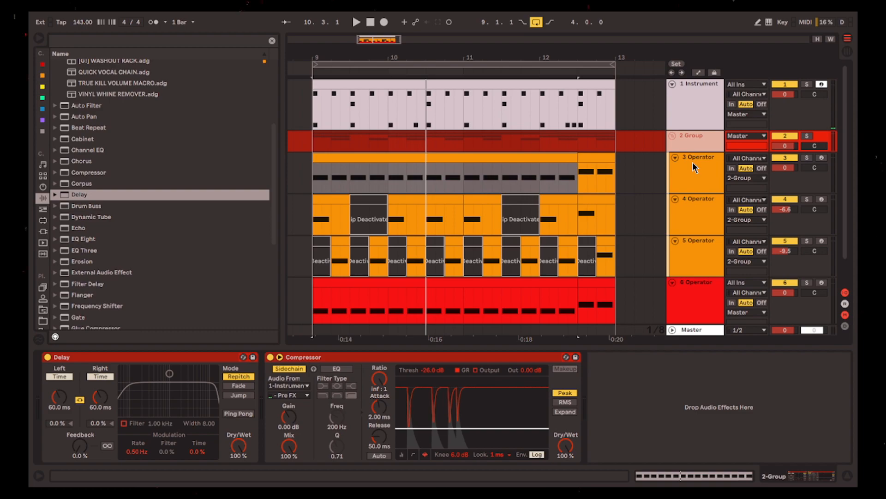
pyautogui.click(696, 183)
pyautogui.press('space')
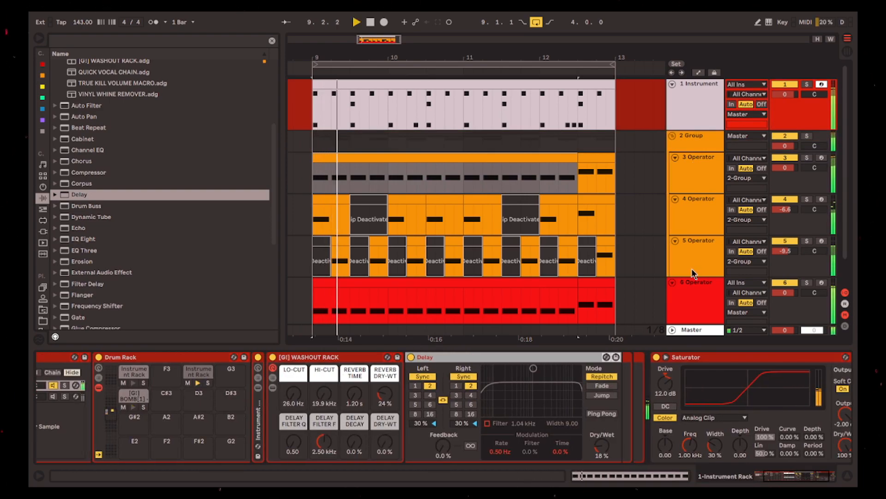
pyautogui.click(641, 423)
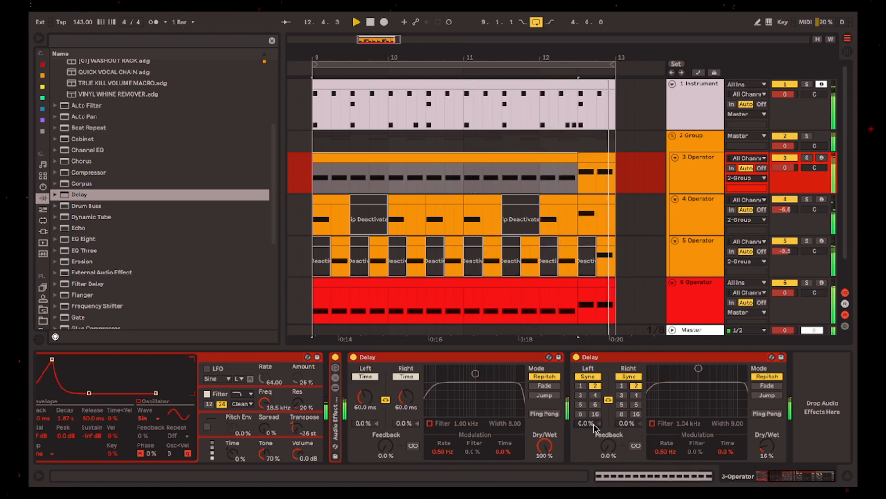
# Try the synced 3 Operator Delay's timing offsets at 10%, 20% and -10% during playback, then reset both sides to 0.0%
pyautogui.moveTo(594, 425); pyautogui.dragTo(631, 423)
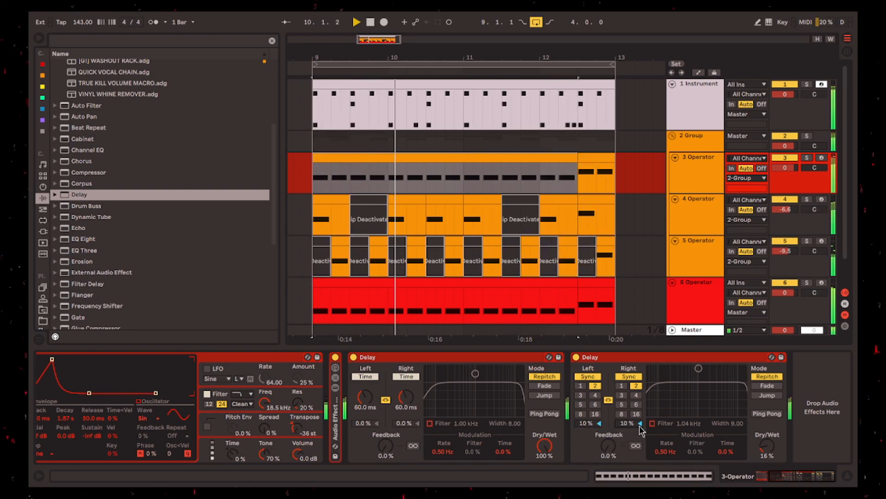
pyautogui.click(593, 425)
pyautogui.write('20')
pyautogui.press('Return')
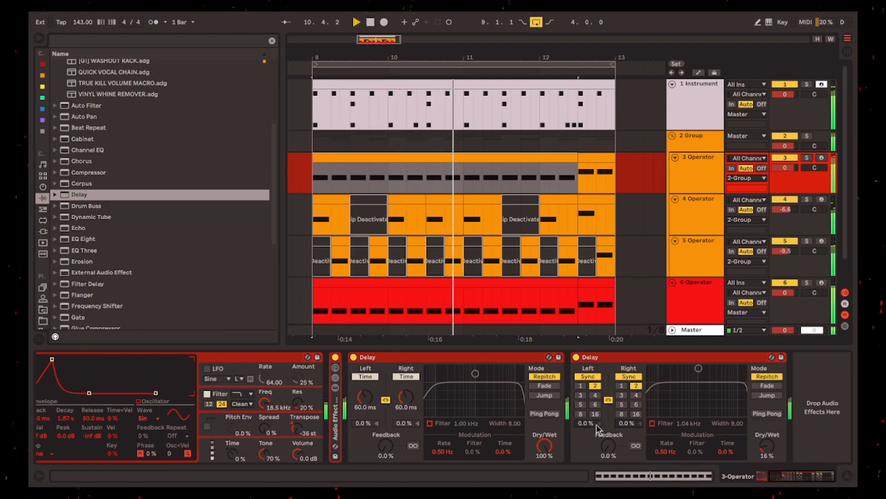
pyautogui.press('Delete')
pyautogui.moveTo(599, 422)
pyautogui.mouseDown()
pyautogui.moveTo(598, 431)
pyautogui.moveTo(621, 429)
pyautogui.mouseUp()
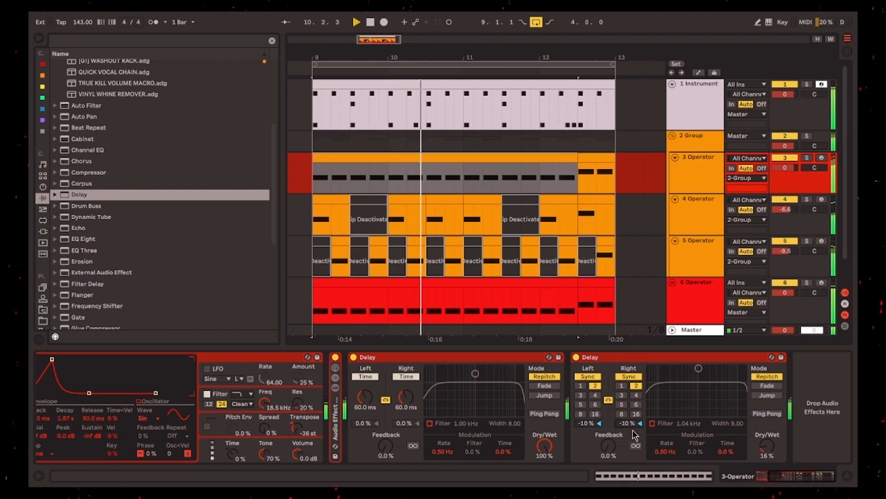
pyautogui.press('space')
pyautogui.doubleClick(628, 424)
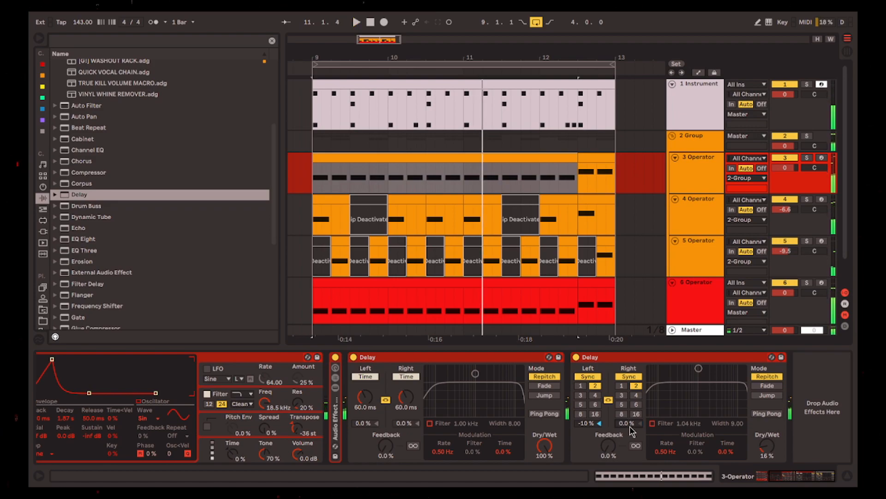
pyautogui.doubleClick(587, 423)
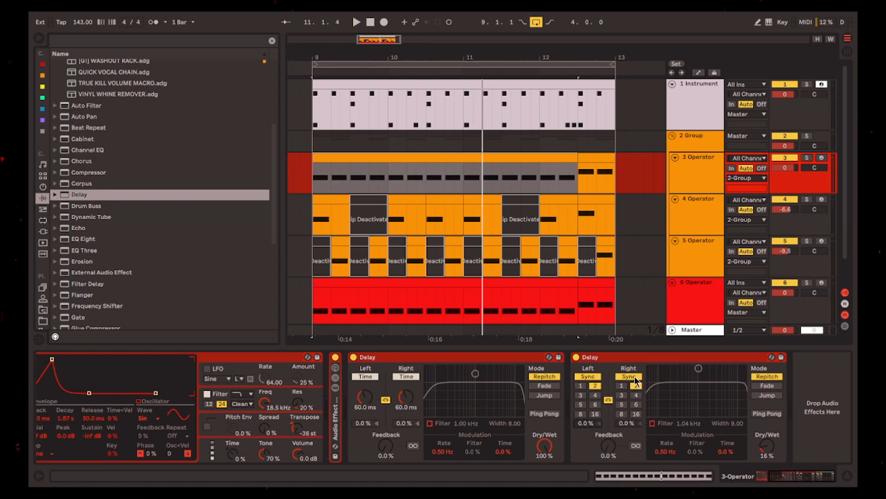
# Solo and play 3 Operator, switch its second Delay from synced to time mode, and set both linked sides to 145 ms
pyautogui.click(696, 167)
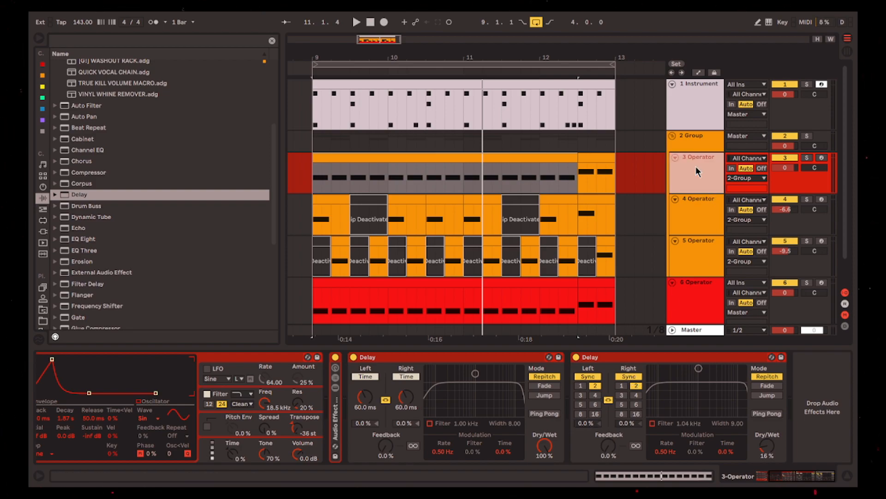
pyautogui.press('s')
pyautogui.press('space')
pyautogui.click(629, 377)
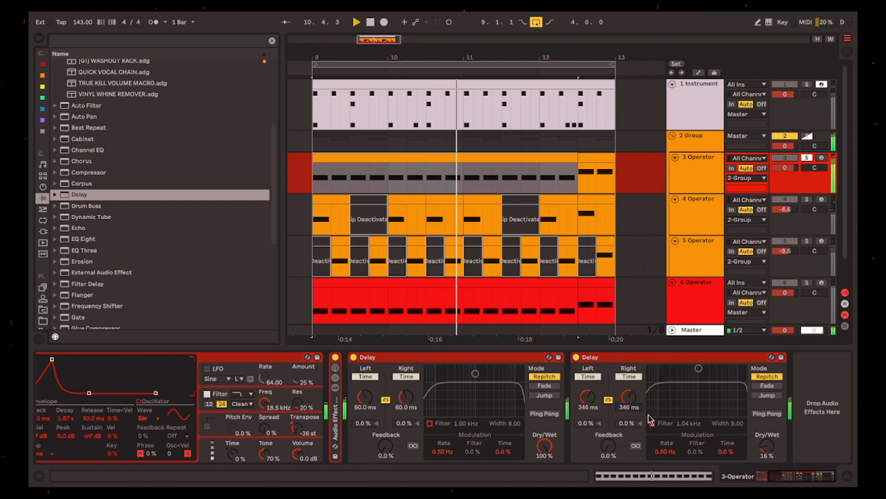
pyautogui.moveTo(629, 407); pyautogui.dragTo(629, 413)
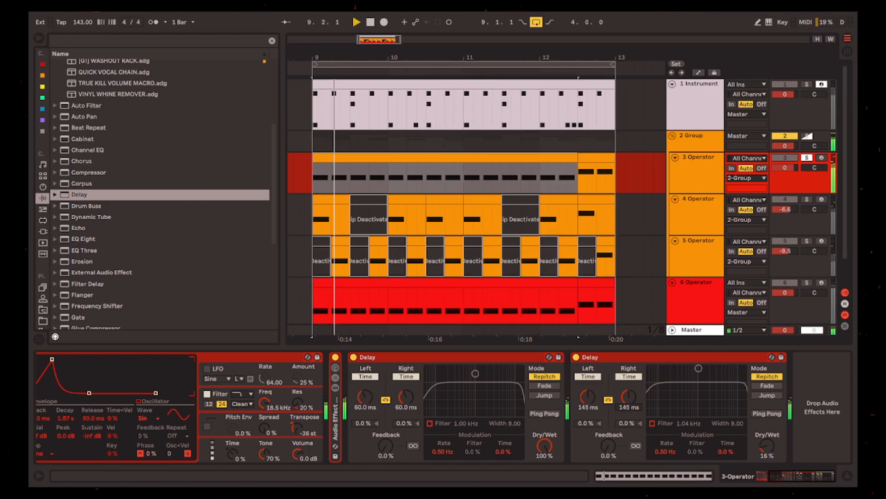
# Set the second 3 Operator Delay's Dry/Wet to 22% and adjust its Feedback to 27%, 22% and finally 20%
pyautogui.moveTo(767, 455); pyautogui.dragTo(767, 476)
pyautogui.moveTo(620, 461); pyautogui.dragTo(620, 439)
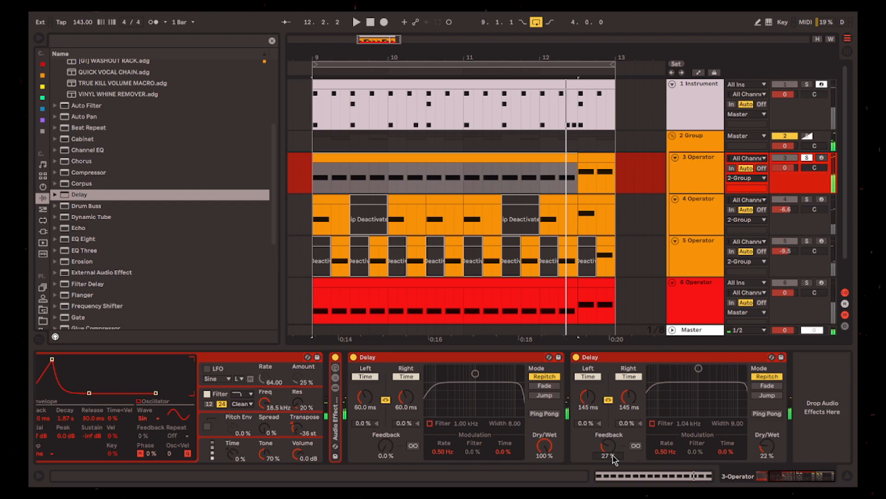
pyautogui.press('space')
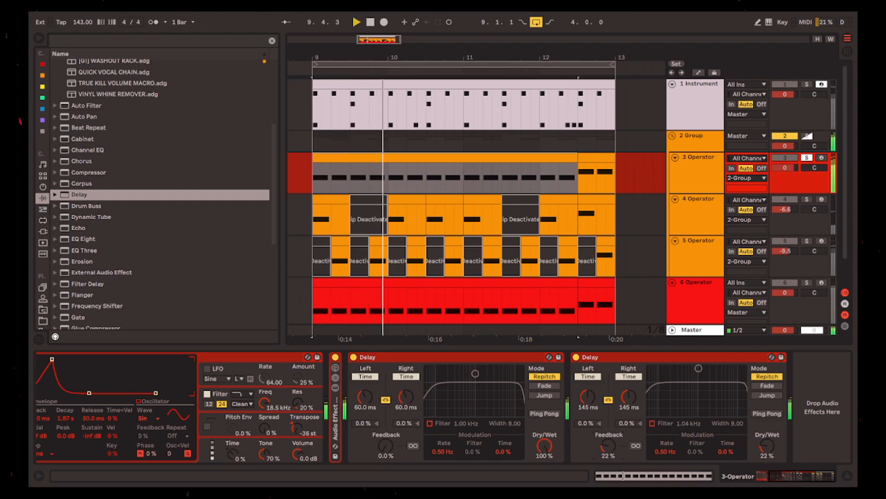
pyautogui.moveTo(613, 450); pyautogui.dragTo(613, 452)
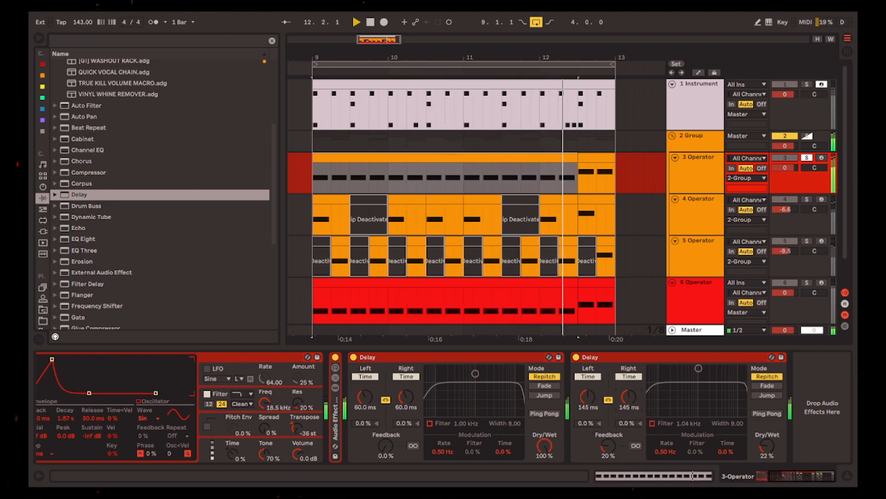
# Fine-tune the second Delay's linked time during playback, leaving it at 145 ms, then unsolo the 3 Operator track
pyautogui.moveTo(629, 397); pyautogui.dragTo(628, 394)
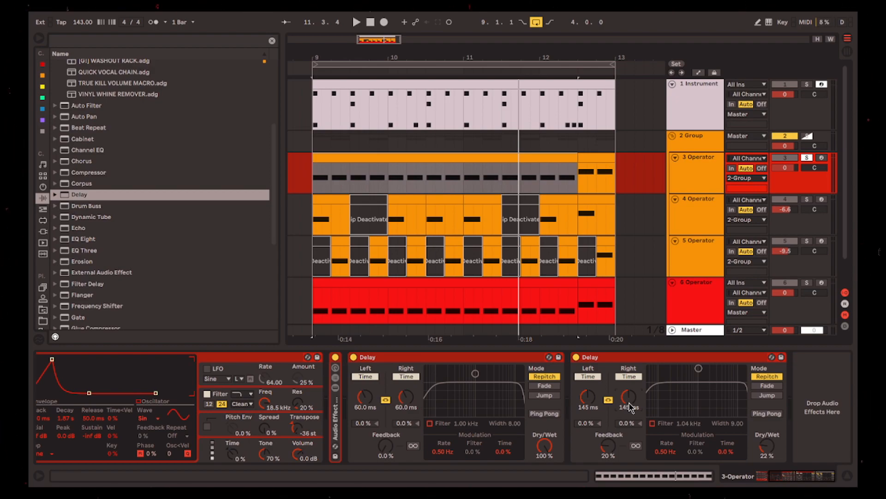
pyautogui.press('space')
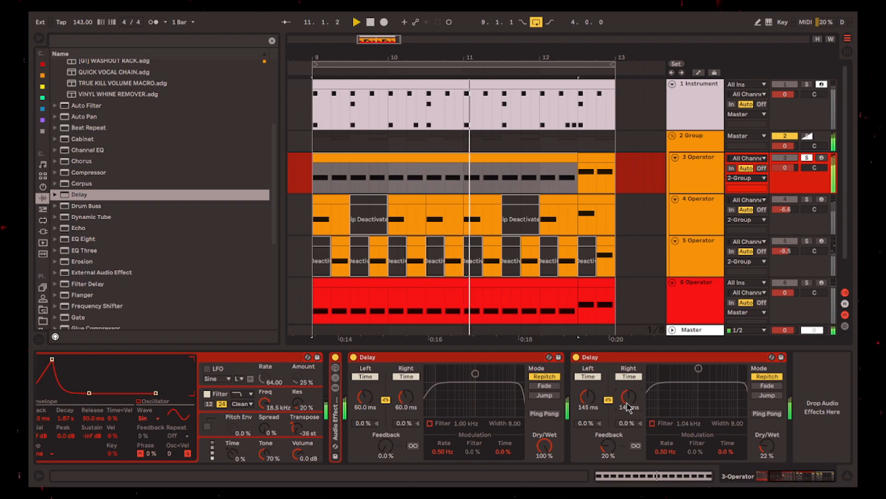
pyautogui.moveTo(629, 400); pyautogui.dragTo(628, 398)
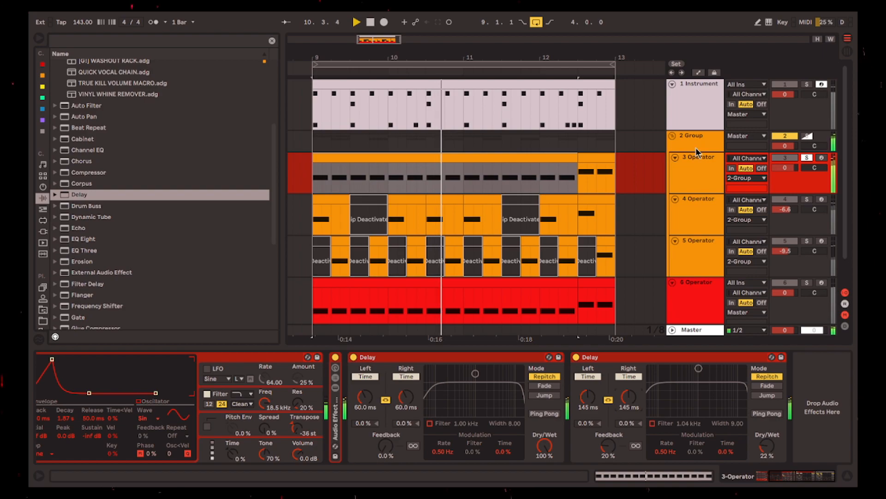
pyautogui.click(708, 179)
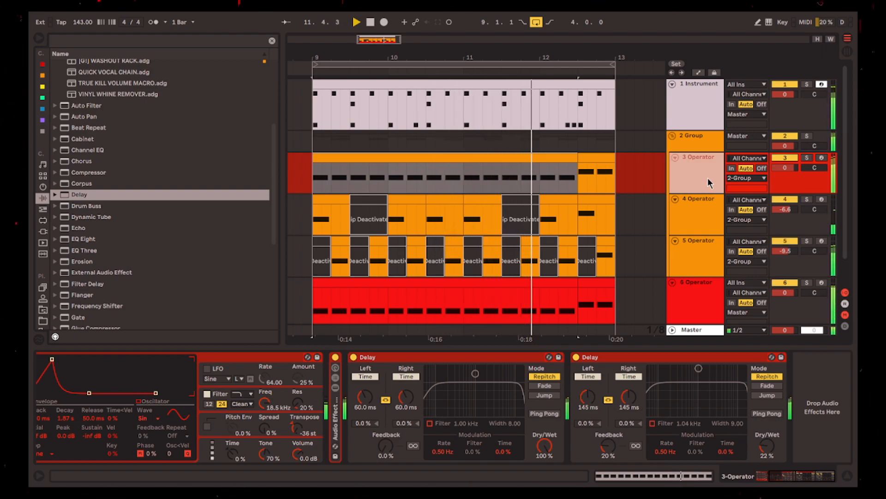
# Lower the second 3 Operator Delay's Feedback to 6.8%, try Dry/Wet at 27%, 18% and 20%, and settle on 38%
pyautogui.moveTo(608, 447); pyautogui.dragTo(613, 454)
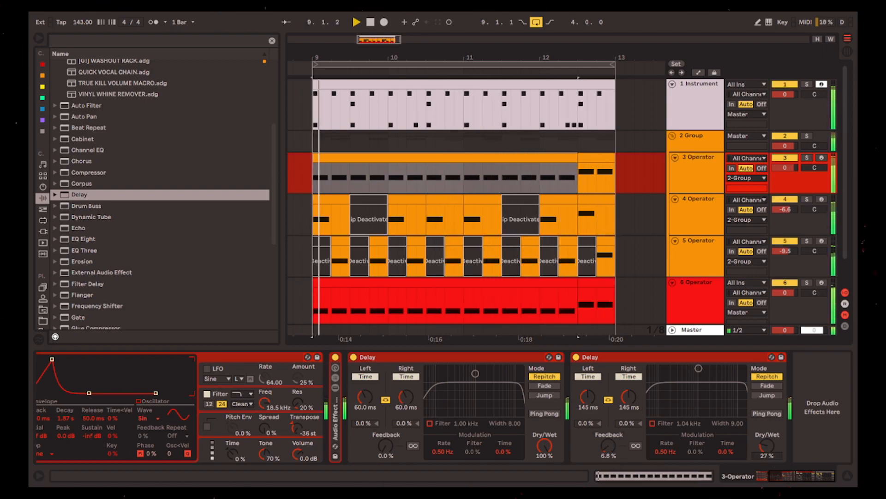
pyautogui.moveTo(766, 446); pyautogui.dragTo(767, 449)
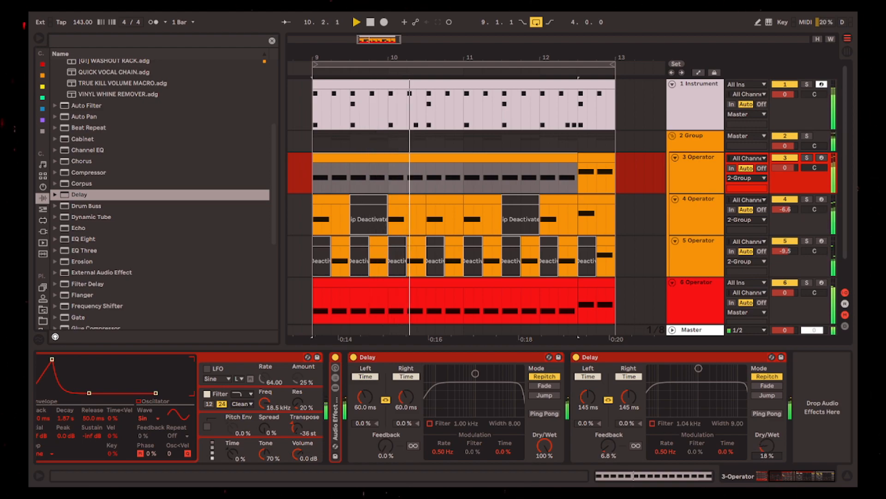
pyautogui.press('space')
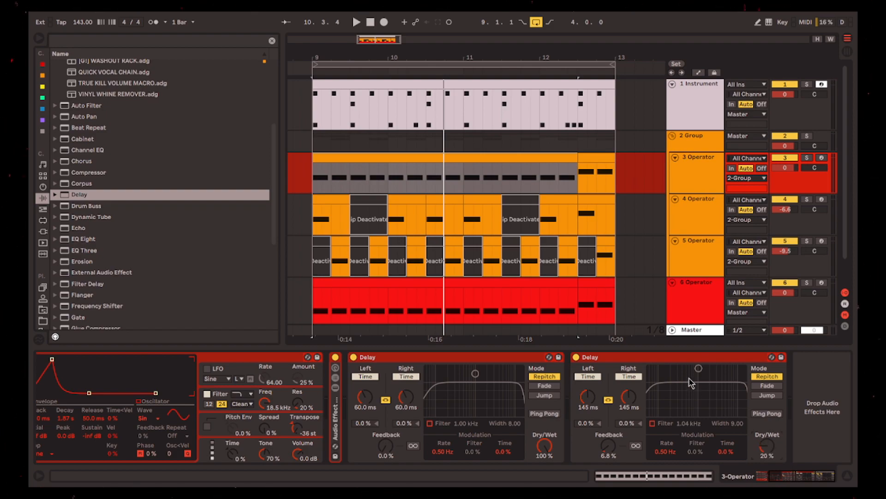
pyautogui.click(687, 358)
pyautogui.moveTo(772, 450); pyautogui.dragTo(772, 443)
pyautogui.press('Up')
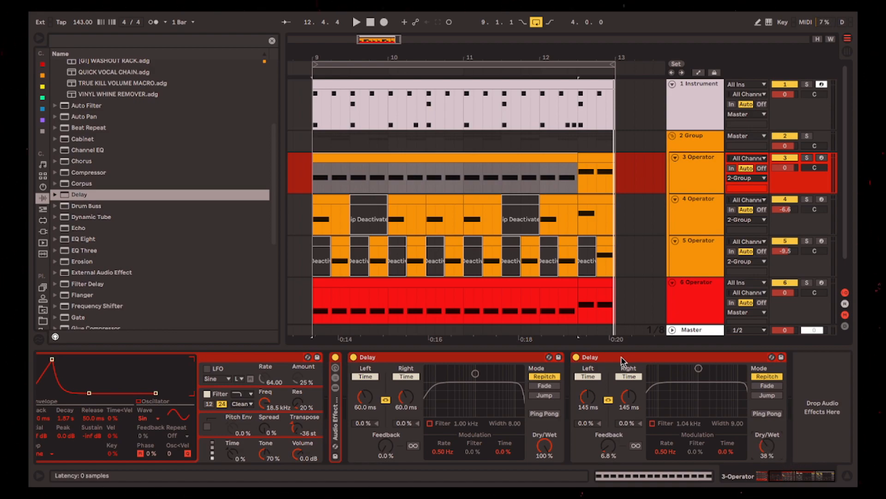
# Play the loop and compare it with the second 3 Operator Delay bypassed and active
pyautogui.click(625, 357)
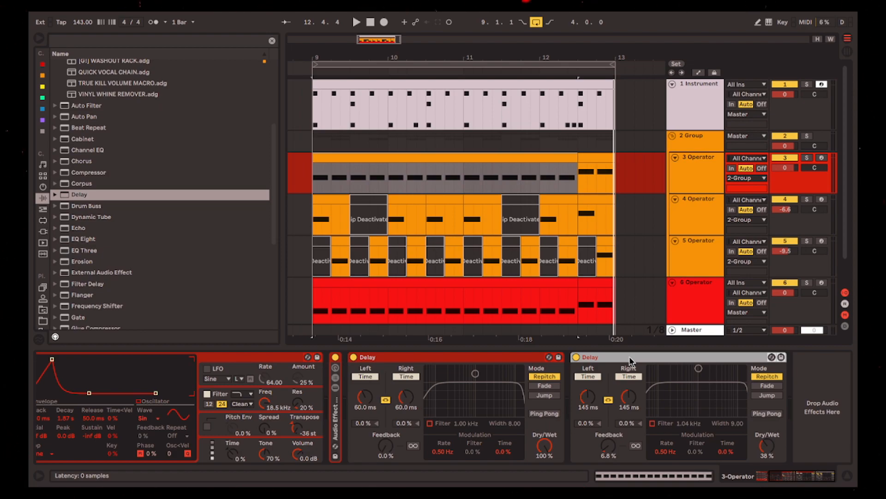
pyautogui.press('space')
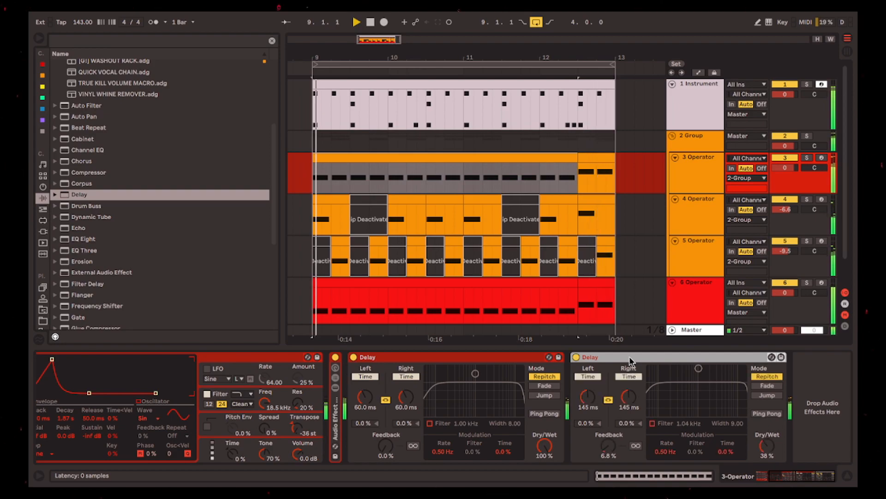
pyautogui.press('0')
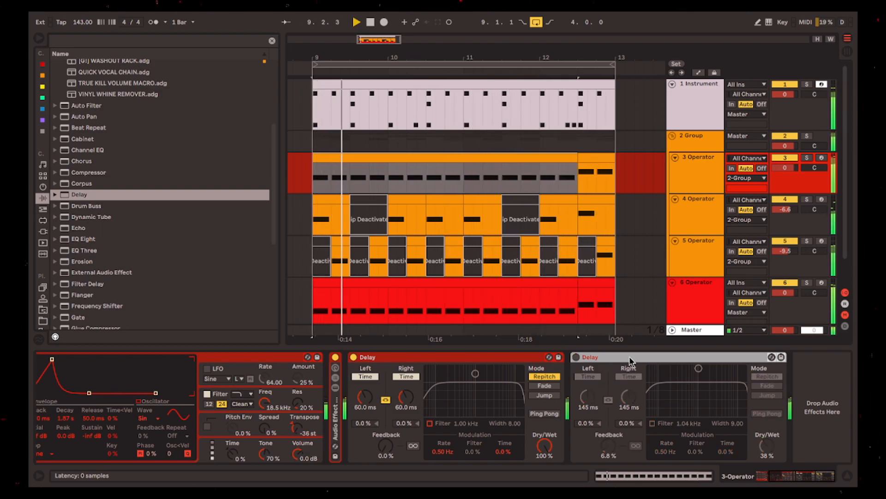
pyautogui.press('0')
pyautogui.press('0')
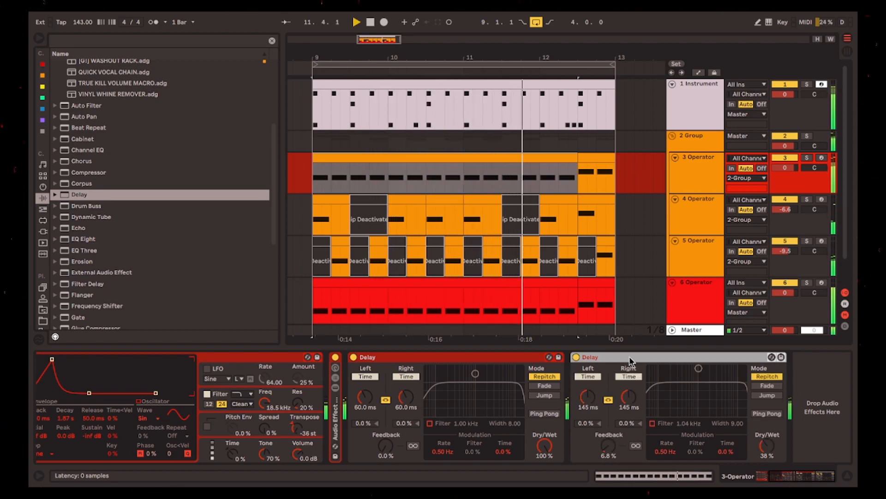
pyautogui.press('space')
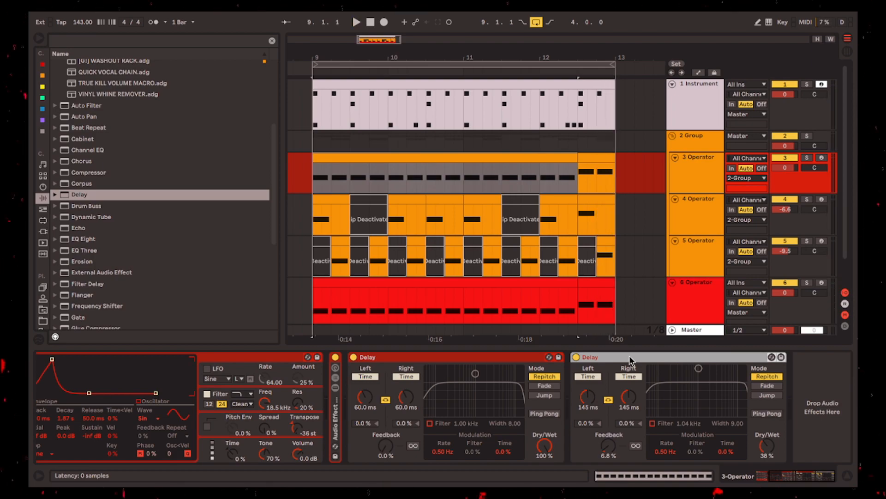
# Enable the second Delay's filter and, with 3 Operator soloed during playback, narrow it to 1.39 kHz with a width of 0.84
pyautogui.click(653, 423)
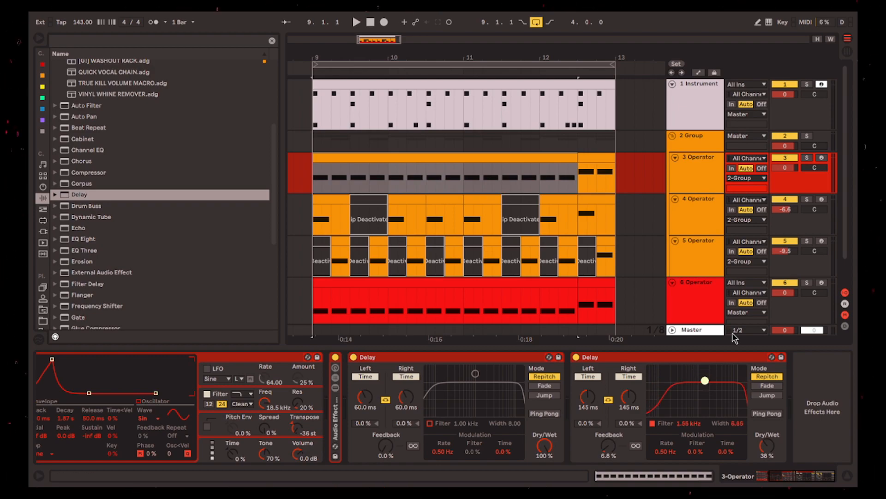
pyautogui.click(807, 158)
pyautogui.press('space')
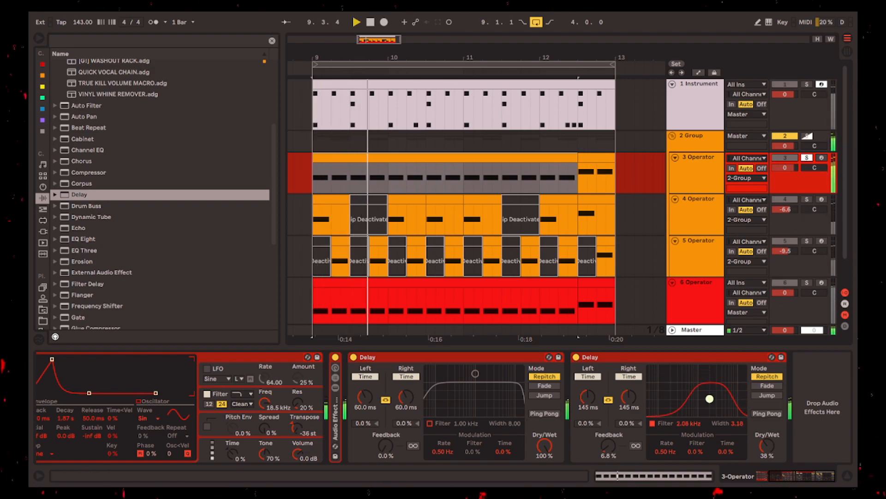
pyautogui.moveTo(706, 400); pyautogui.dragTo(708, 404)
pyautogui.press('space')
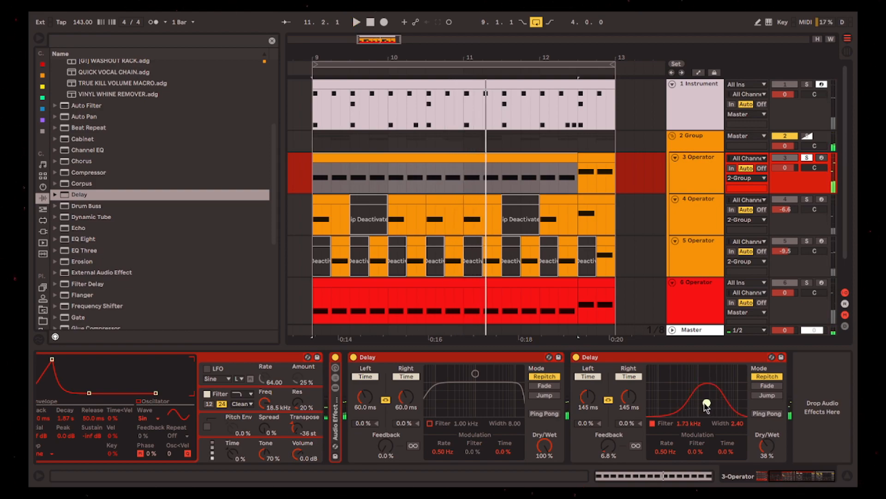
pyautogui.press('space')
pyautogui.moveTo(705, 405); pyautogui.dragTo(703, 411)
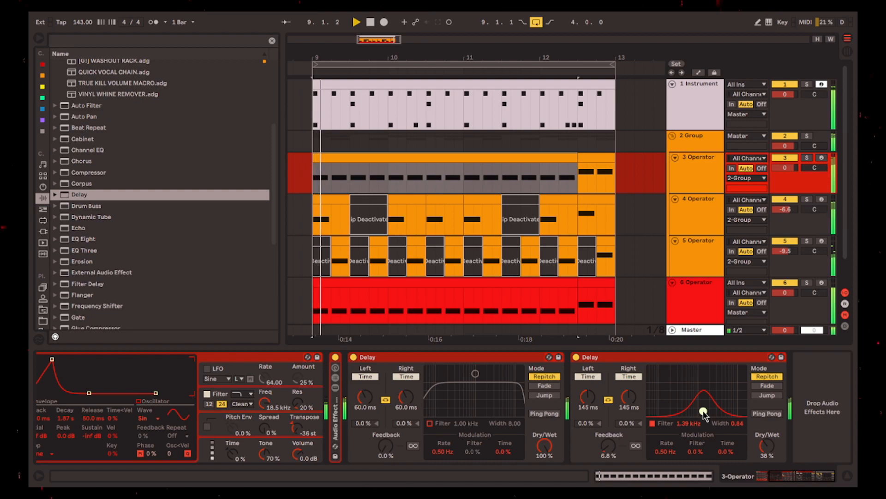
# Compare the full mix with the filtered second Delay switched off and on, leaving the device active
pyautogui.press('0')
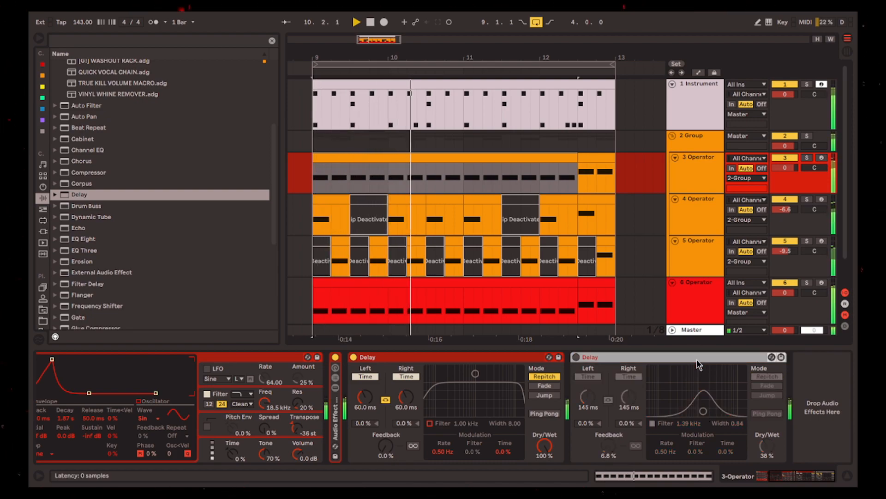
pyautogui.press('0')
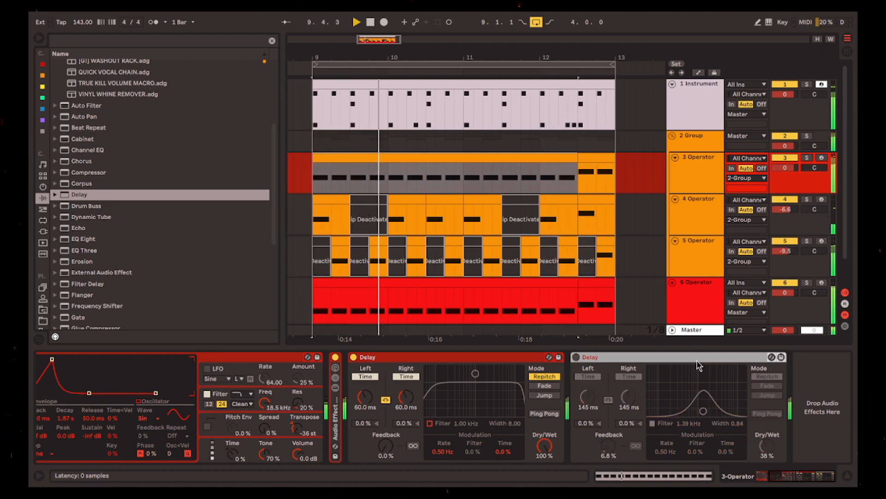
pyautogui.press('0')
pyautogui.press('0')
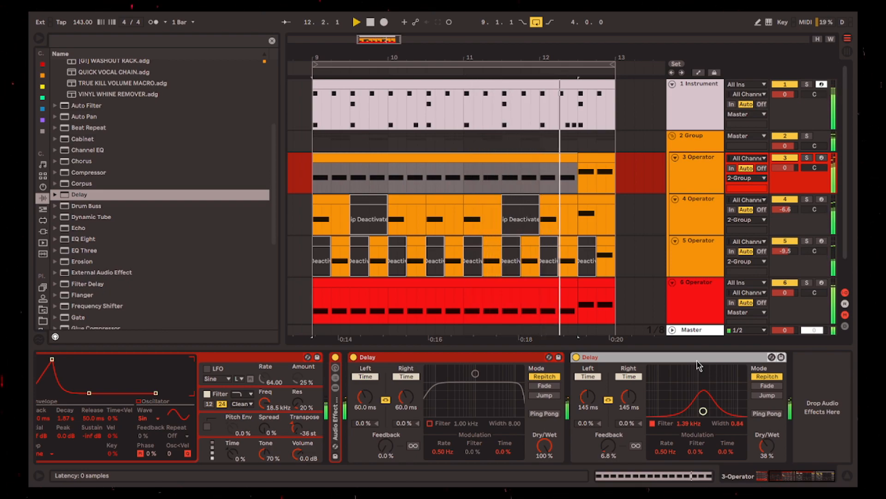
pyautogui.press('0')
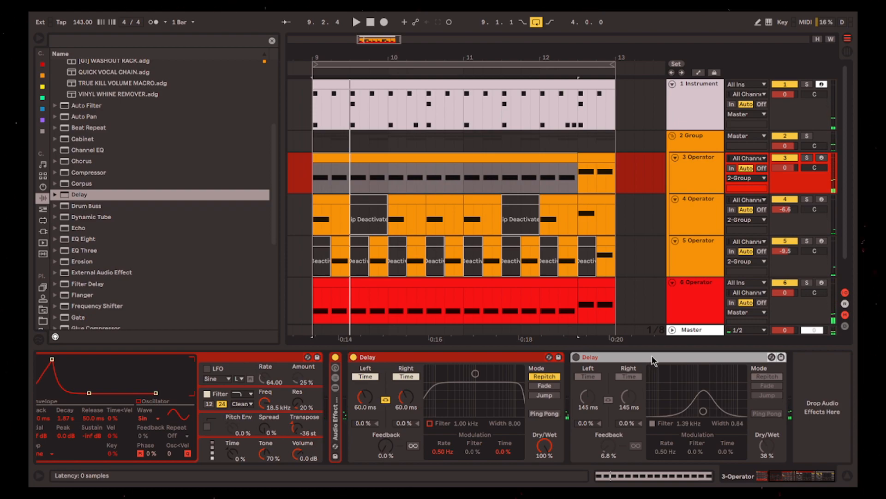
pyautogui.press('0')
# Show automation and draw the second 3 Operator Delay's Device On envelope, off at 9.2, on at 9.3 and off at 9.4
pyautogui.press('a')
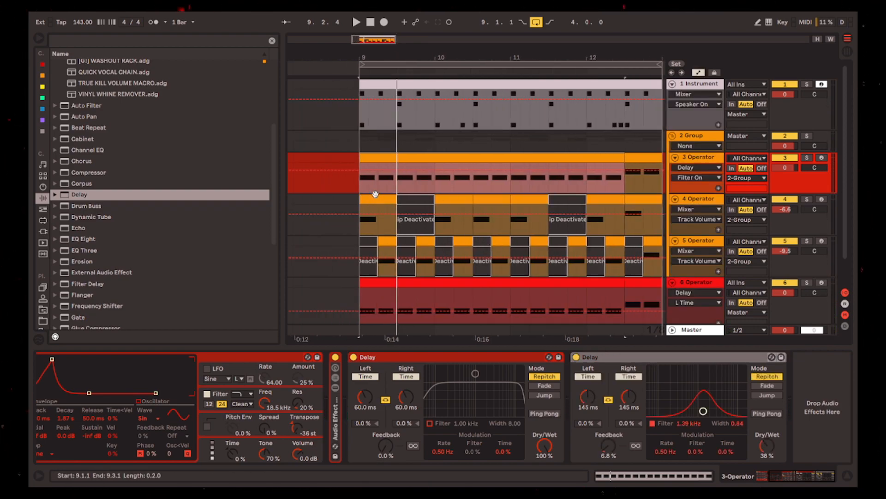
pyautogui.click(357, 174)
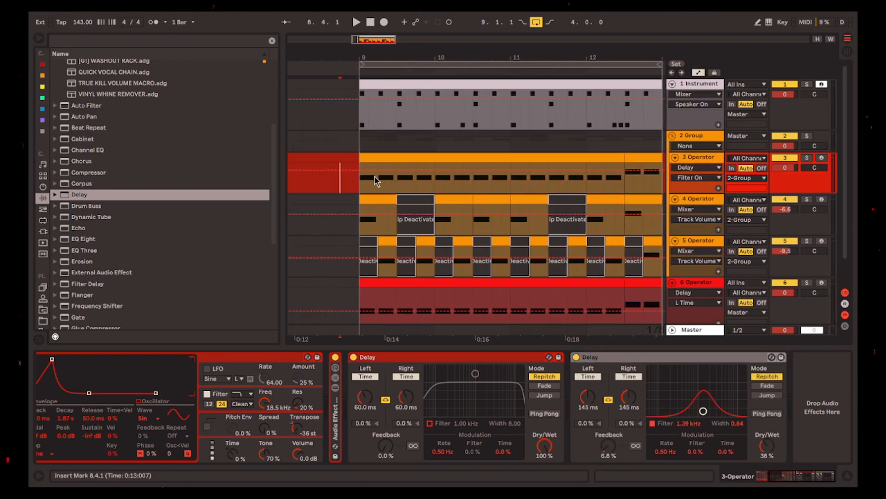
pyautogui.scroll(5, 371, 175)
pyautogui.press('space')
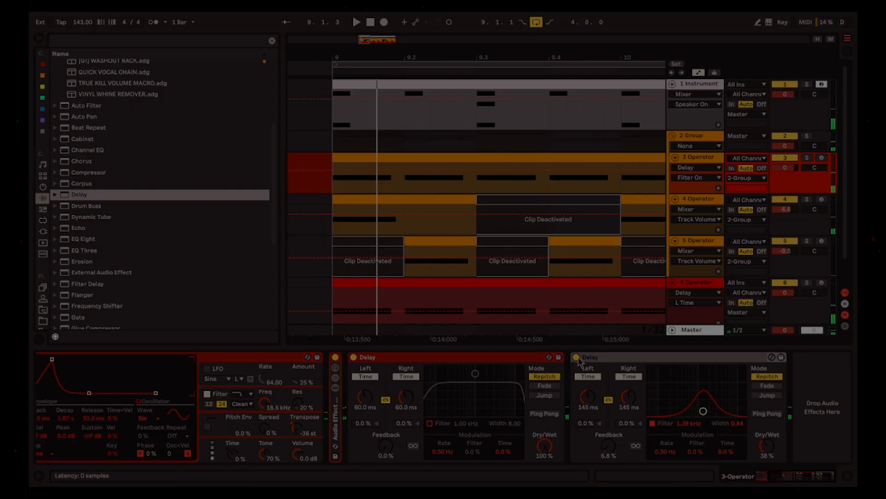
pyautogui.click(576, 357)
pyautogui.moveTo(405, 170); pyautogui.dragTo(404, 185)
pyautogui.moveTo(477, 185); pyautogui.dragTo(477, 170)
pyautogui.moveTo(549, 170); pyautogui.dragTo(550, 186)
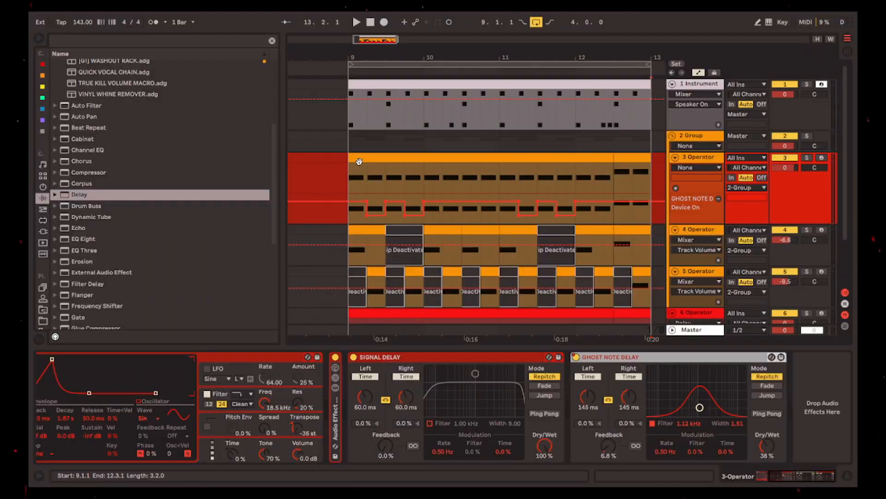
# Play the automated clip and set GHOST NOTE DELAY's filter to 1.55 kHz with width 2.62 and Dry/Wet to 30%
pyautogui.click(359, 161)
pyautogui.press('space')
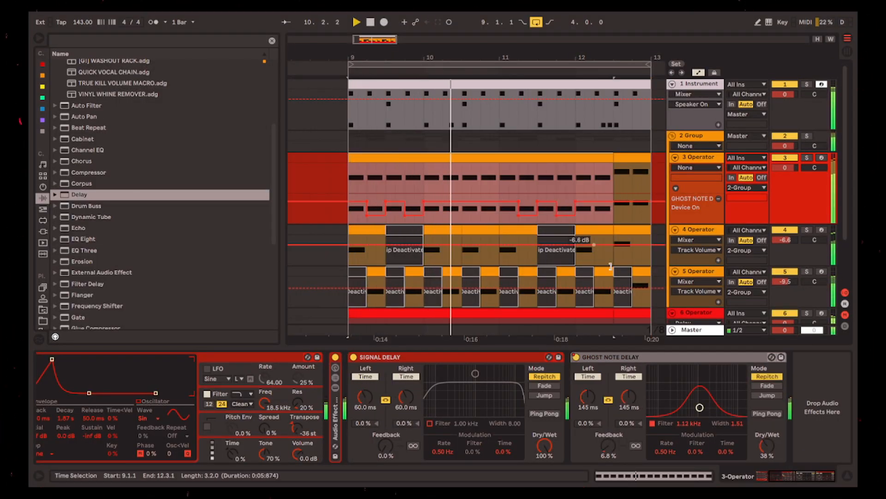
pyautogui.moveTo(700, 408); pyautogui.dragTo(705, 401)
pyautogui.moveTo(764, 448); pyautogui.dragTo(764, 452)
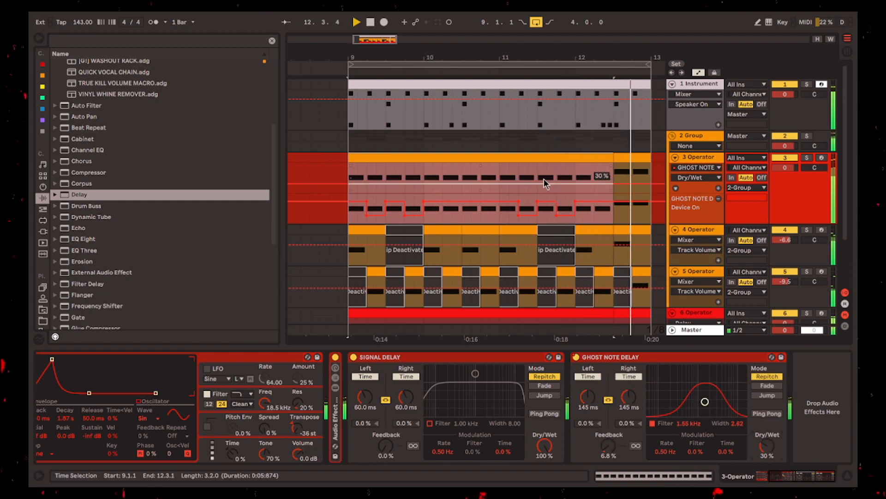
# Hide the automation lanes and listen to the loop with GHOST NOTE DELAY selected, then stop playback
pyautogui.click(606, 358)
pyautogui.scroll(-1, 526, 198)
pyautogui.scroll(1, 525, 180)
pyautogui.press('a')
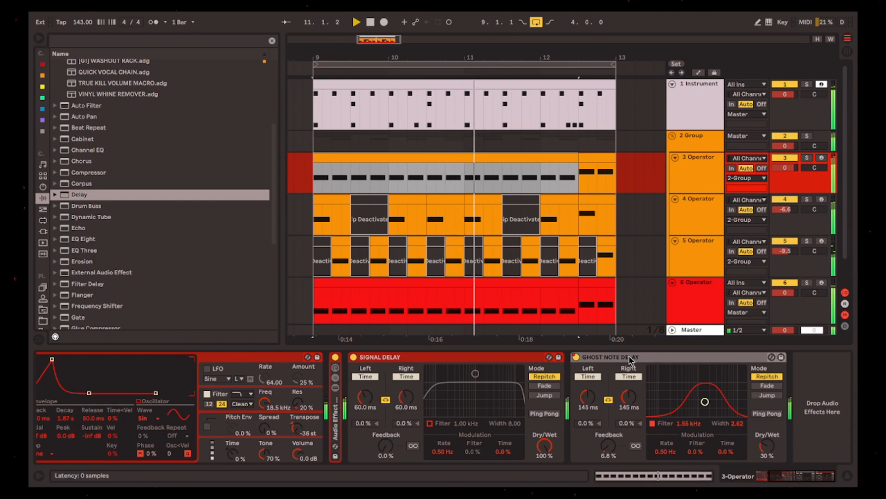
pyautogui.hscroll(-1, 578, 280)
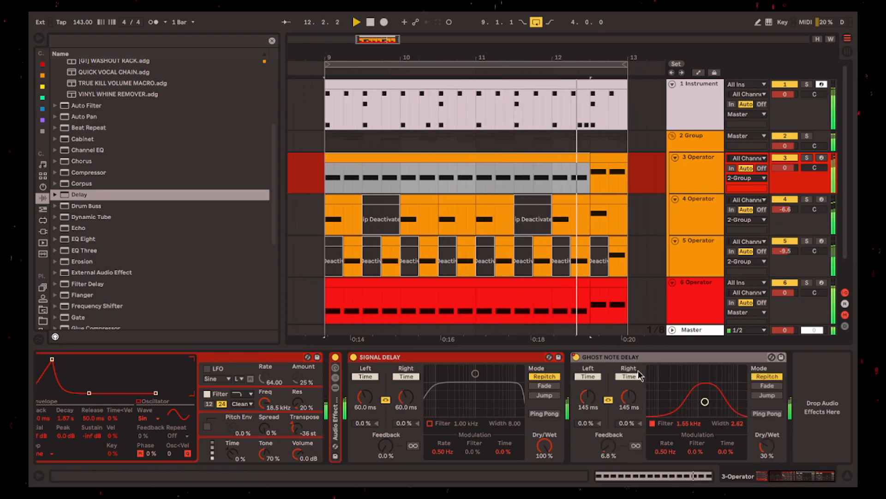
pyautogui.press('space')
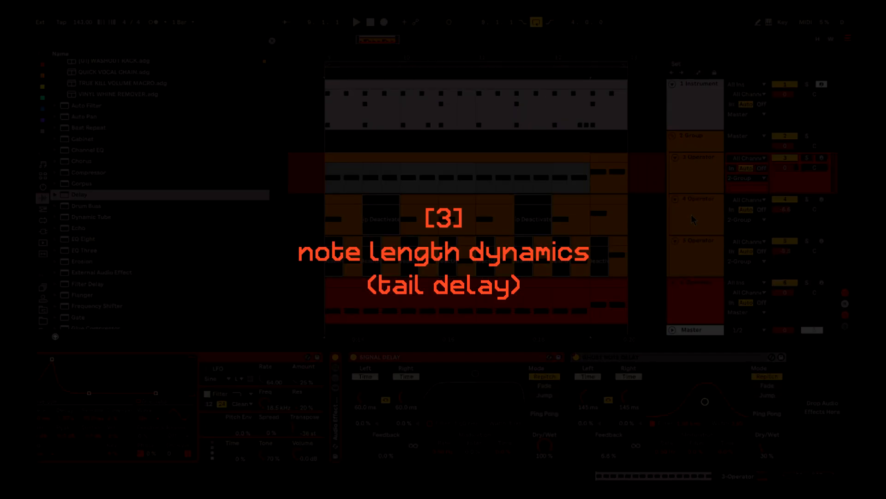
# Check the Delay devices on the Operator tracks, then solo 3 Operator and play it briefly
pyautogui.click(691, 215)
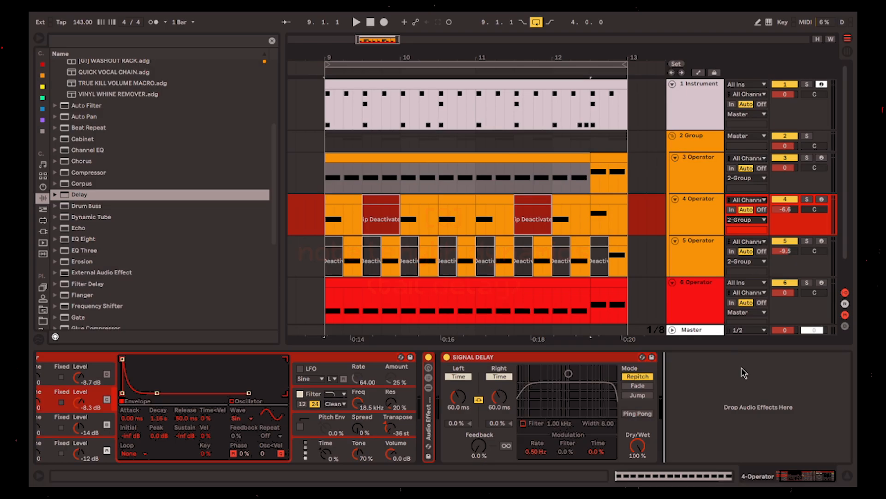
pyautogui.click(708, 260)
pyautogui.click(691, 184)
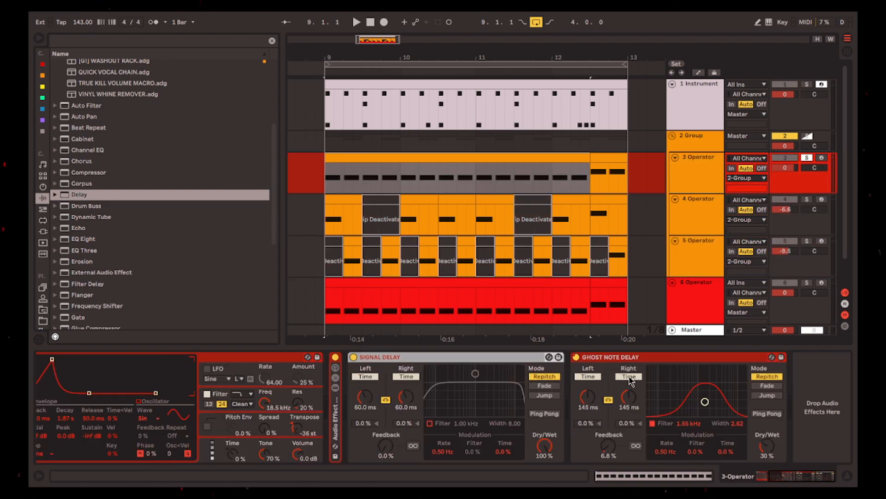
pyautogui.click(656, 369)
pyautogui.press('space')
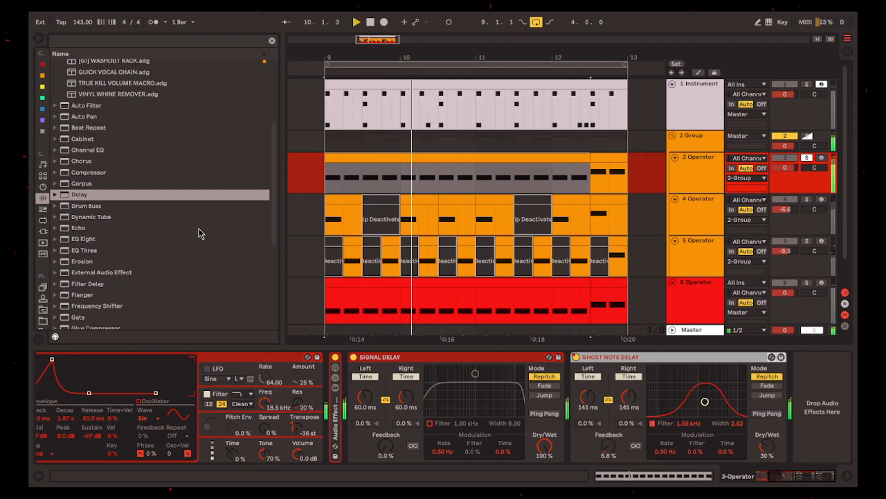
pyautogui.press('space')
# Add a fully wet Delay before SIGNAL DELAY on 3 Operator, with linked times of 134 ms and 24% Feedback
pyautogui.click(78, 196)
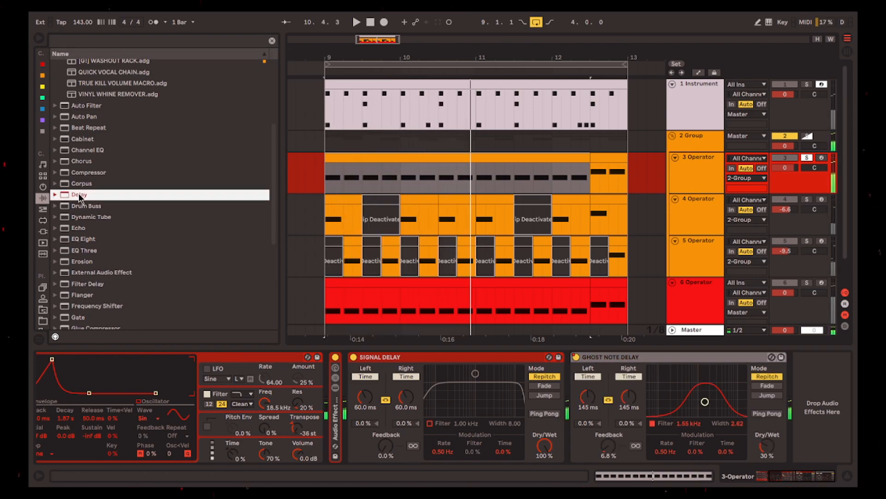
pyautogui.moveTo(76, 198)
pyautogui.mouseDown()
pyautogui.moveTo(316, 430)
pyautogui.moveTo(351, 439)
pyautogui.mouseUp()
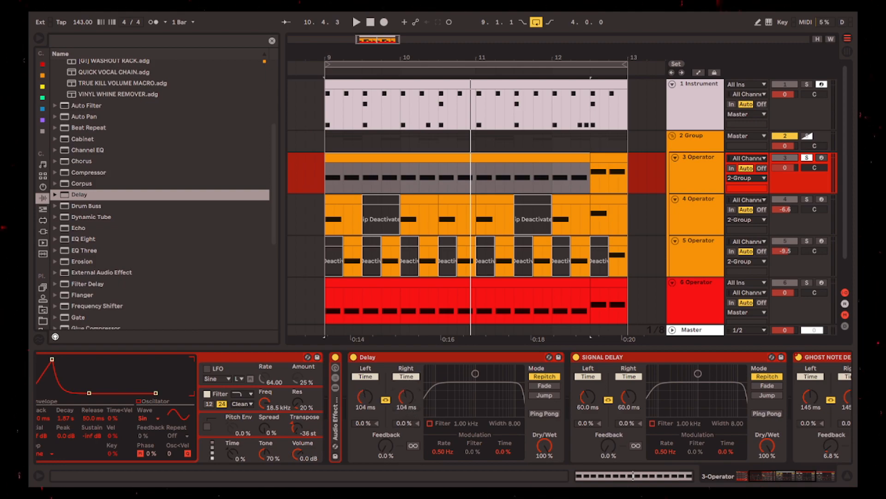
pyautogui.press('space')
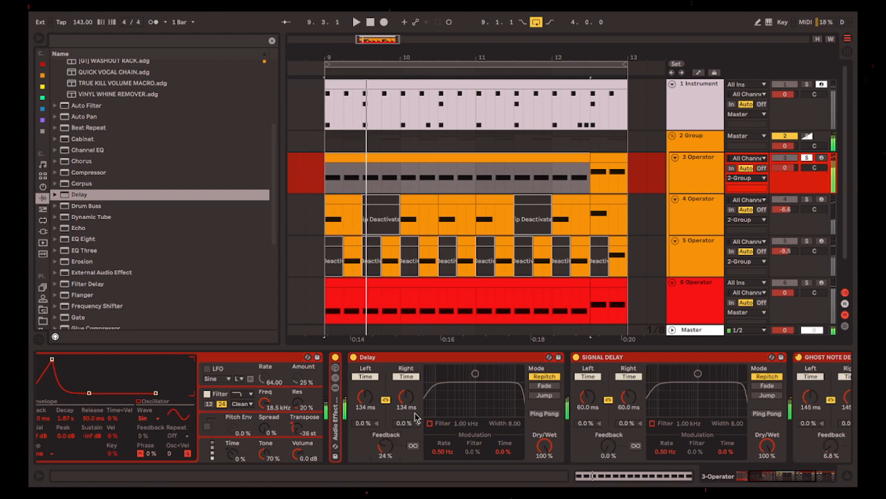
# Try the new Delay's linked time at 60.8 ms during playback, set it to 229 ms, and select the device
pyautogui.moveTo(402, 412); pyautogui.dragTo(403, 419)
pyautogui.press('space')
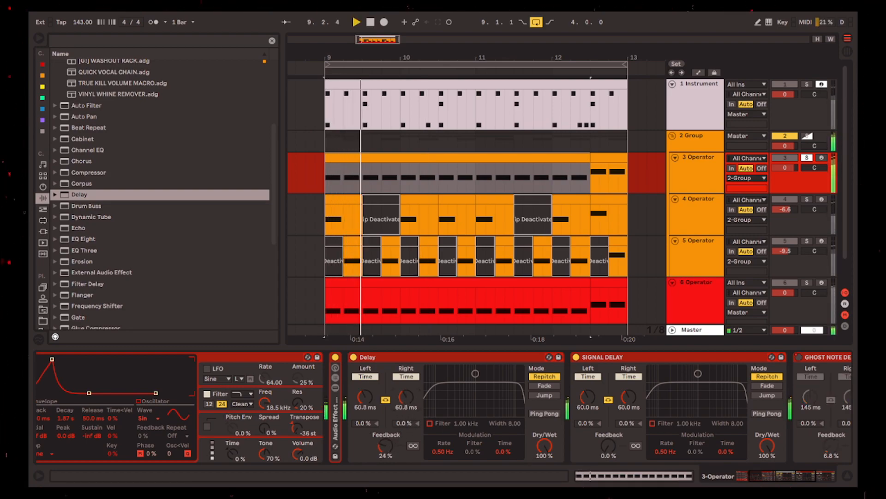
pyautogui.press('space')
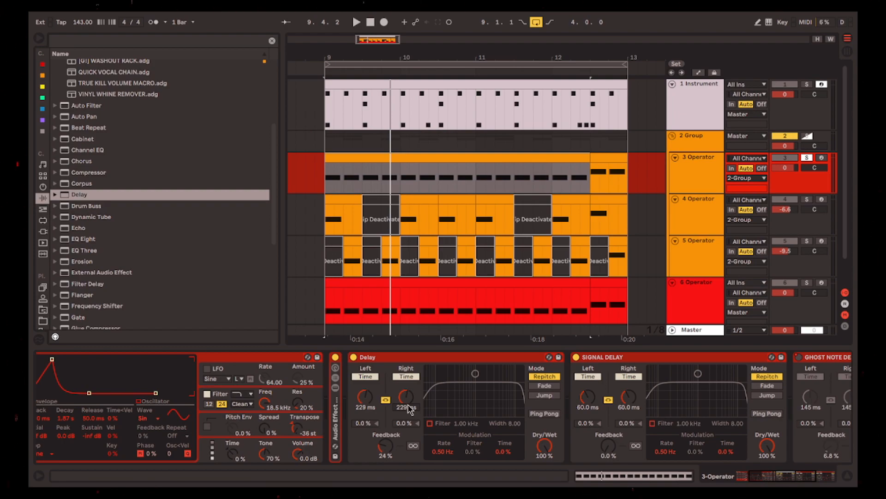
pyautogui.click(465, 356)
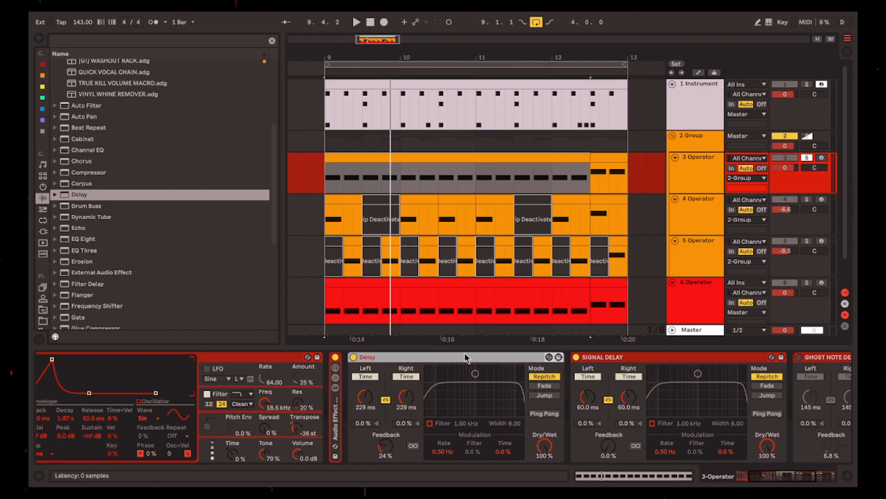
# Group the new Delay on 3 Operator into an Audio Effect Rack and map its linked time to the first macro
pyautogui.press('super+g')
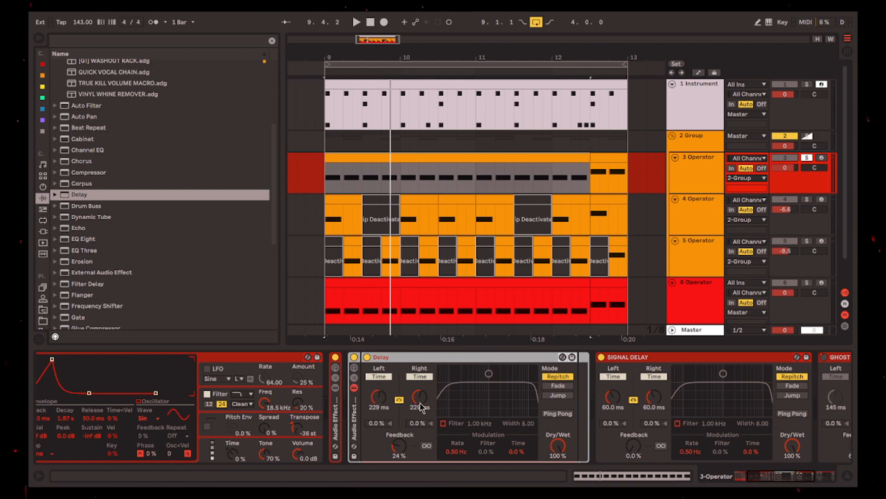
pyautogui.moveTo(419, 405); pyautogui.dragTo(419, 445)
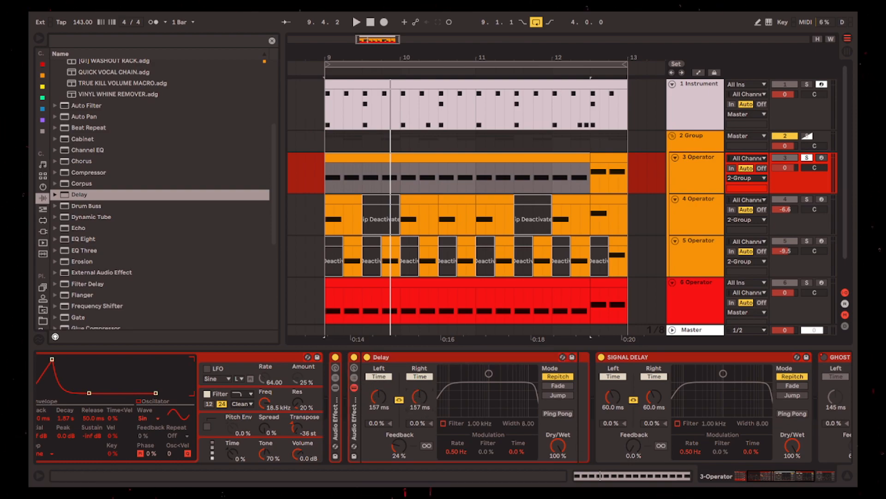
pyautogui.click(356, 368)
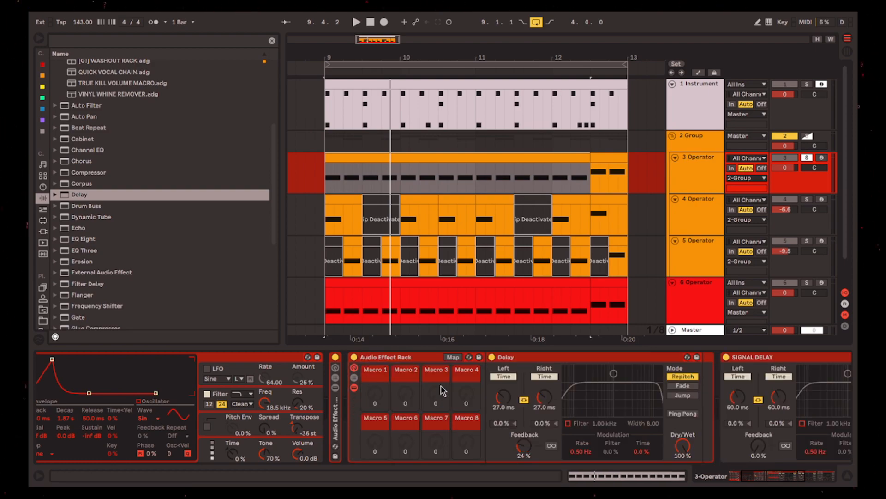
pyautogui.click(453, 356)
pyautogui.click(503, 396)
pyautogui.click(375, 404)
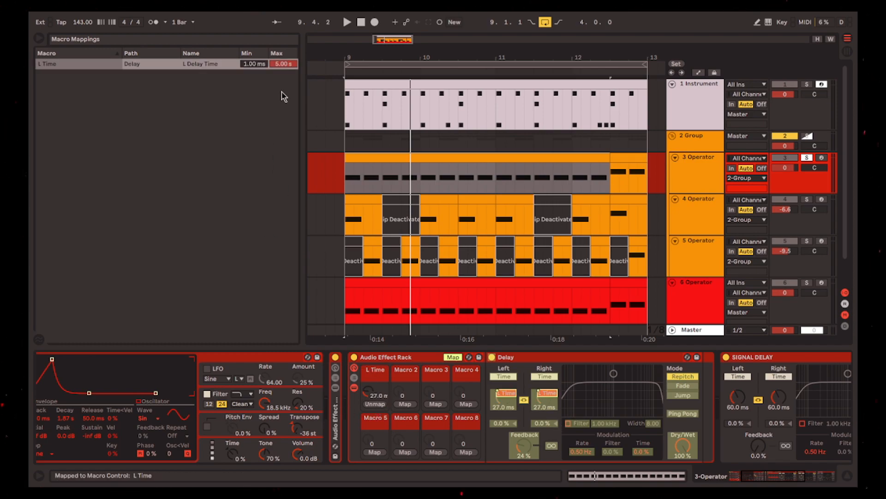
# Limit the L Time macro mapping to a minimum of 48 ms and a maximum of 140 ms
pyautogui.click(261, 67)
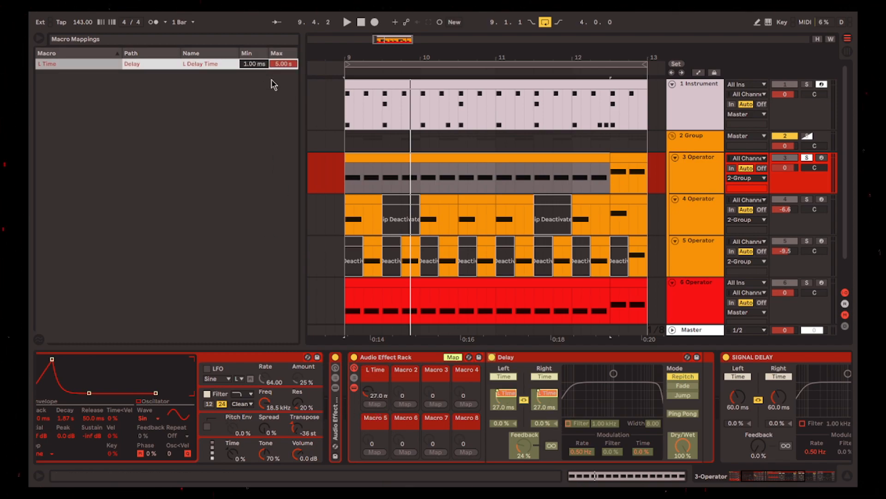
pyautogui.click(284, 59)
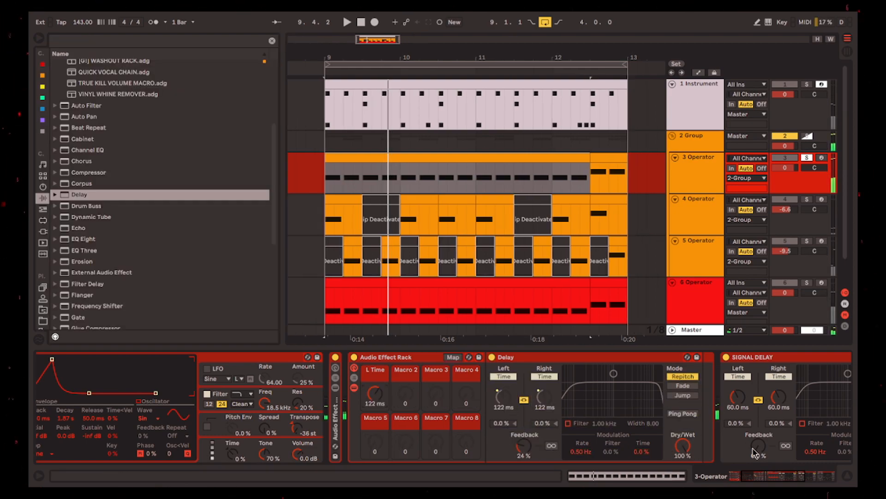
pyautogui.click(454, 357)
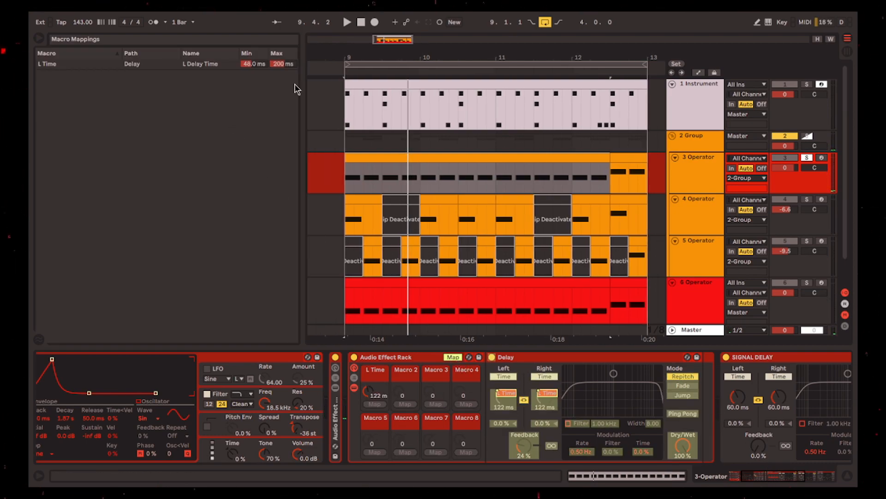
pyautogui.click(286, 65)
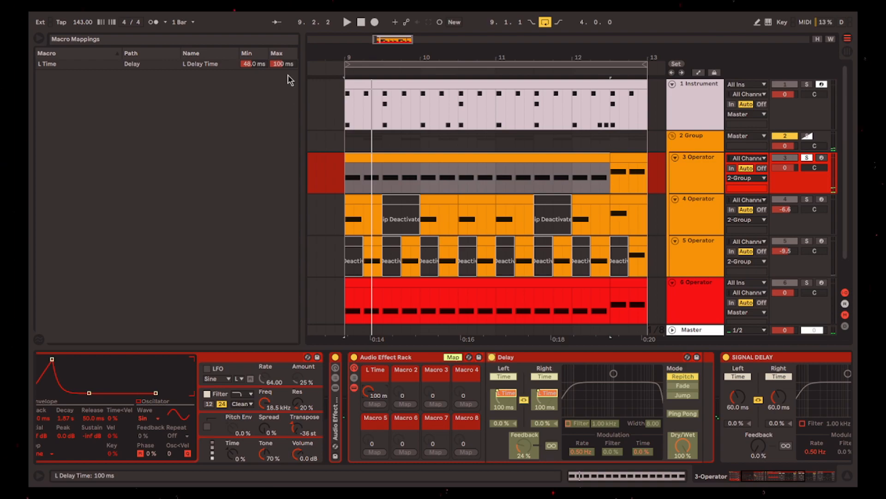
pyautogui.click(288, 65)
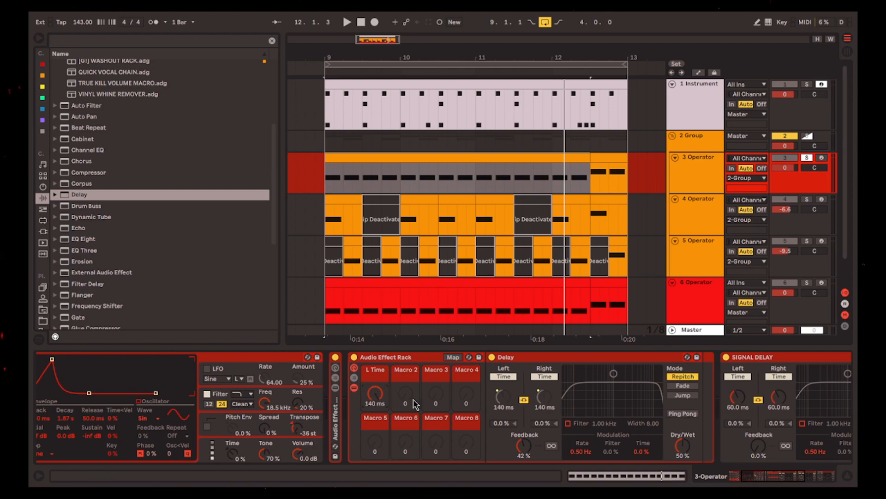
# Try the L Time macro at 85.3 ms during playback and set it to 70.7 ms
pyautogui.press('space')
pyautogui.moveTo(375, 393); pyautogui.dragTo(375, 409)
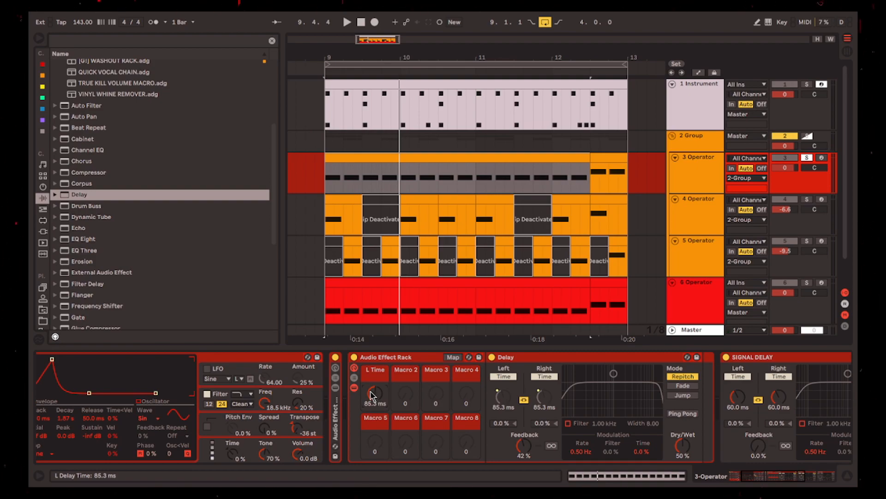
pyautogui.press('space')
pyautogui.moveTo(370, 394)
pyautogui.mouseDown()
pyautogui.moveTo(370, 412)
pyautogui.moveTo(370, 399)
pyautogui.mouseUp()
# Map the Delay's Dry/Wet to the second macro and limit its maximum to 38%
pyautogui.click(453, 357)
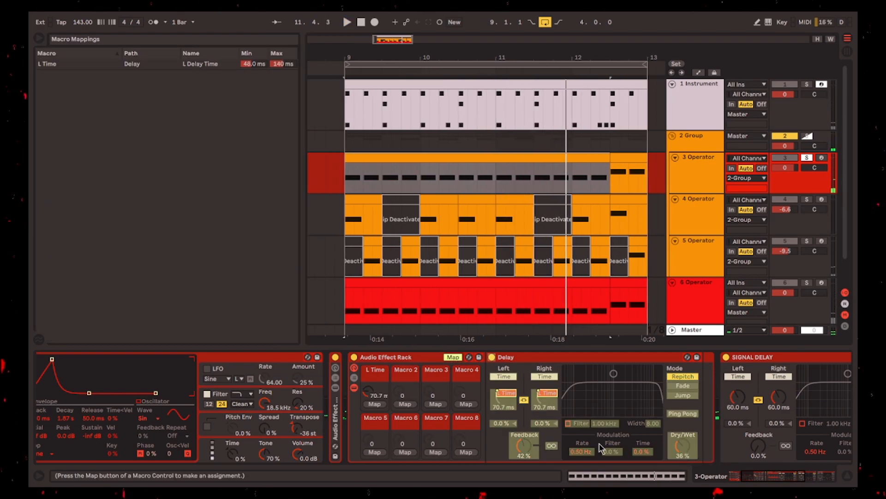
pyautogui.click(414, 404)
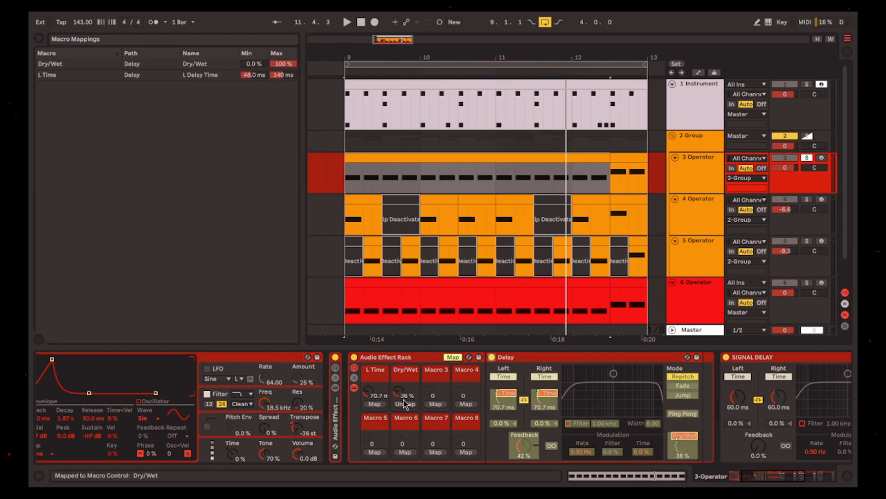
pyautogui.click(283, 65)
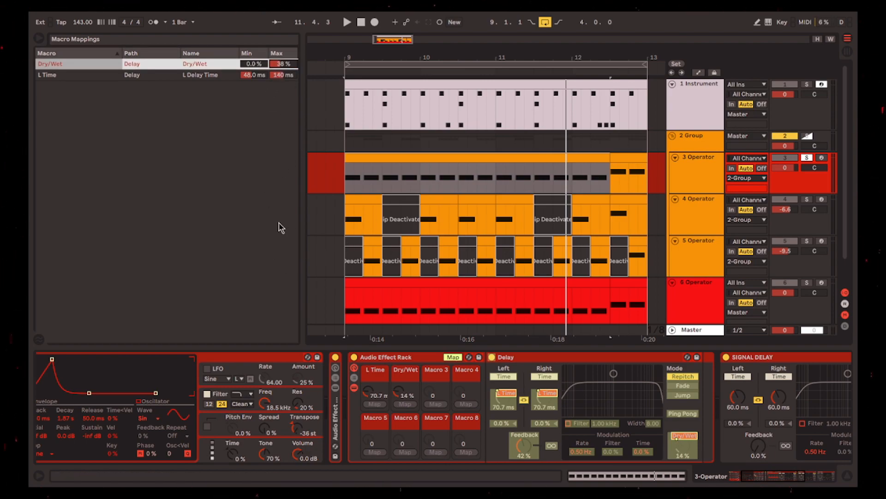
pyautogui.click(453, 357)
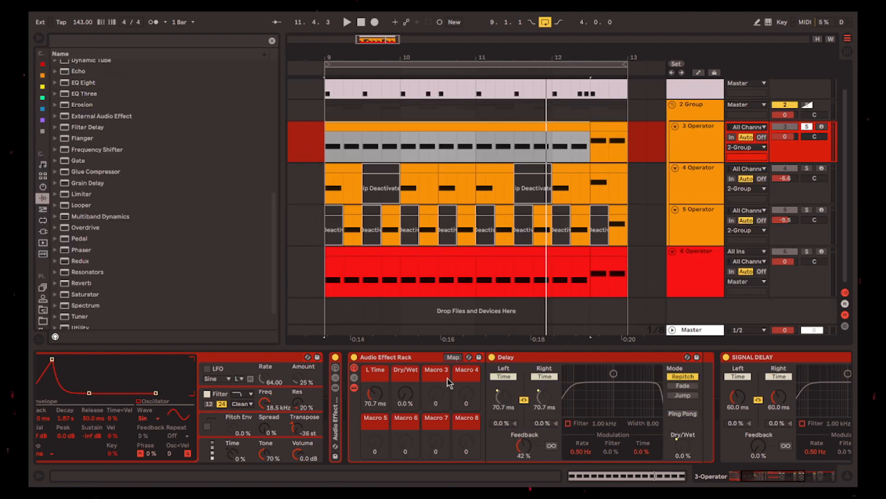
# Try the Dry/Wet macro at 38% against the dry sound during playback, leaving it at 0%
pyautogui.moveTo(405, 393); pyautogui.dragTo(405, 373)
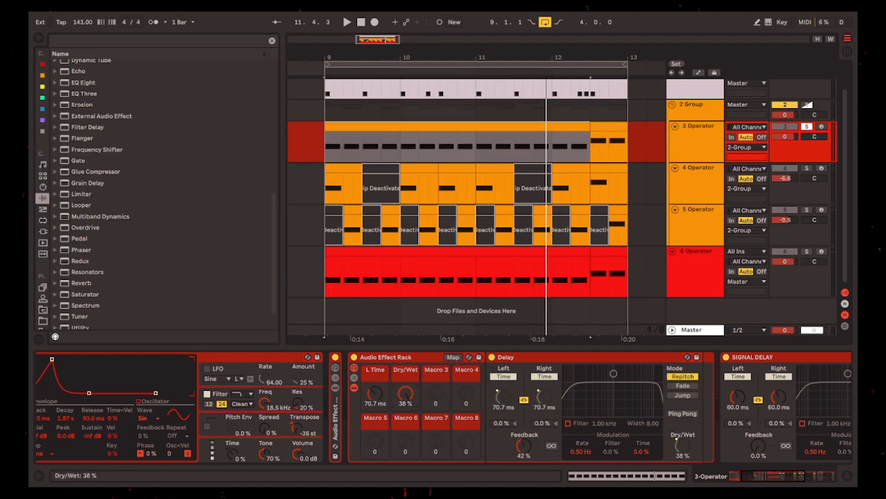
pyautogui.press('space')
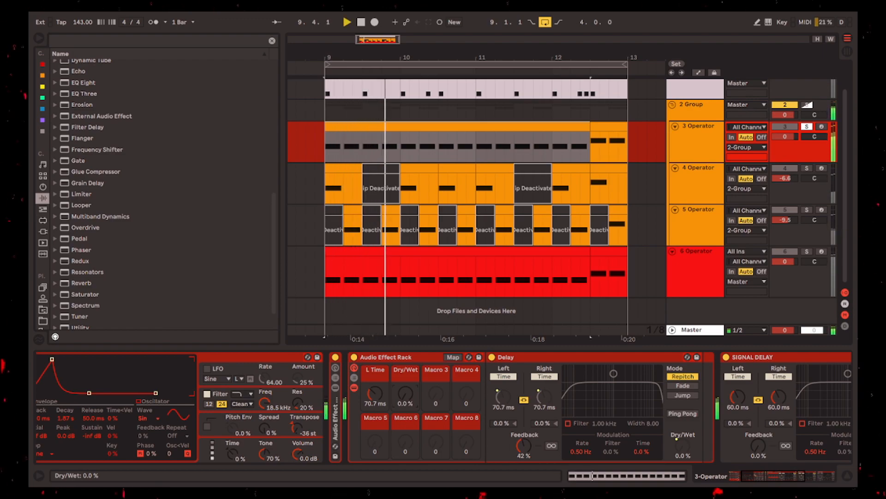
pyautogui.press('space')
pyautogui.moveTo(405, 394)
pyautogui.mouseDown()
pyautogui.moveTo(405, 377)
pyautogui.moveTo(403, 411)
pyautogui.mouseUp()
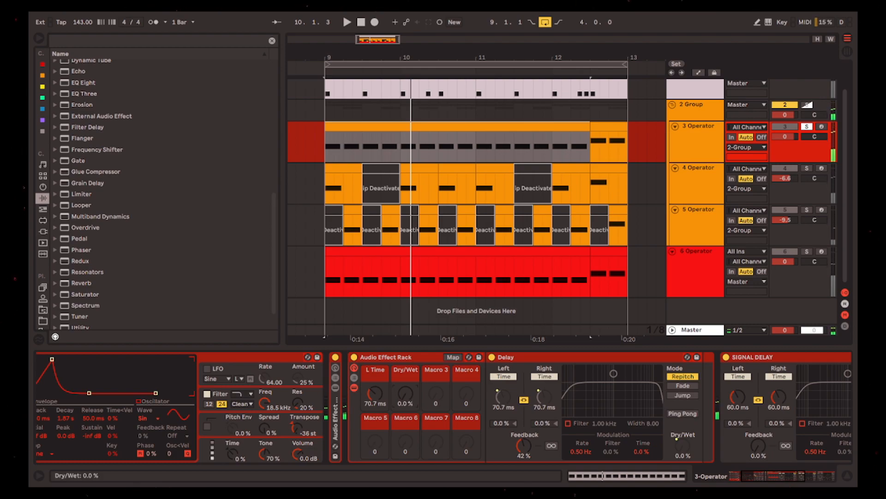
# Show the automation lanes and raise the rack's Dry/Wet automation on 3 Operator to 38% for the first note at bar 9
pyautogui.scroll(2, 517, 236)
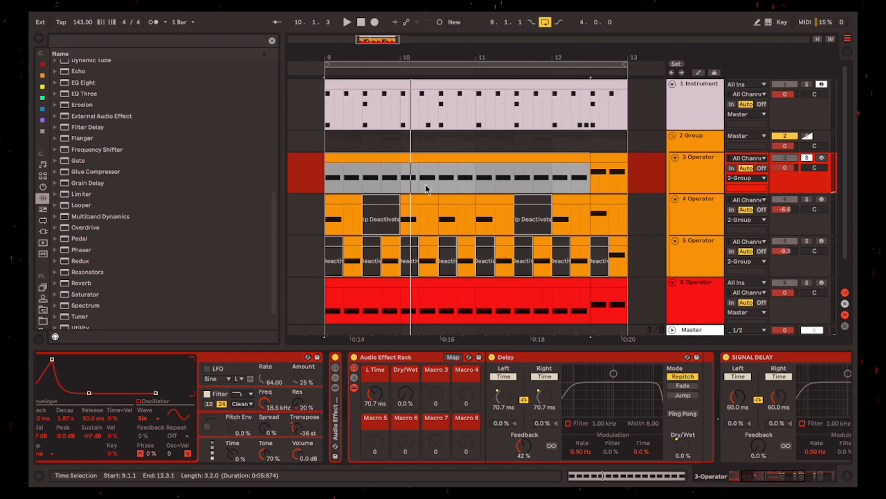
pyautogui.press('a')
pyautogui.click(326, 183)
pyautogui.press('+')
pyautogui.press('+')
pyautogui.press('space')
pyautogui.press('space')
pyautogui.click(324, 193)
pyautogui.moveTo(325, 193); pyautogui.dragTo(326, 164)
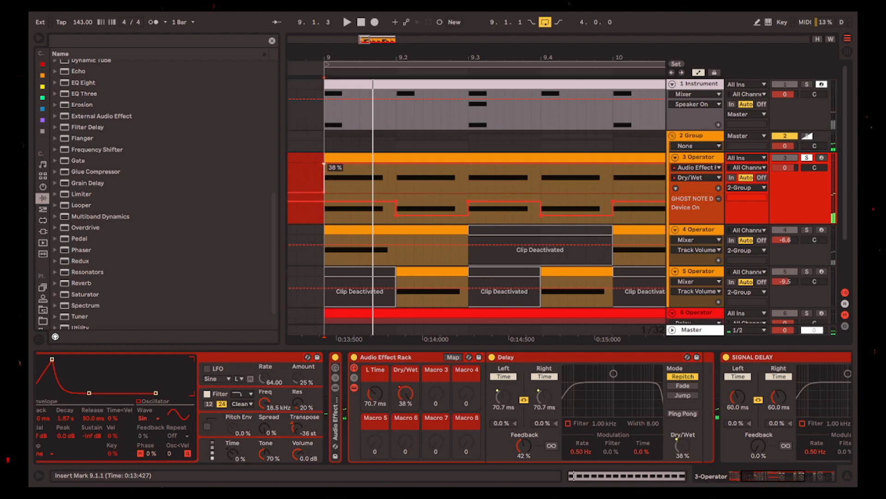
pyautogui.hscroll(1, 393, 190)
pyautogui.press('space')
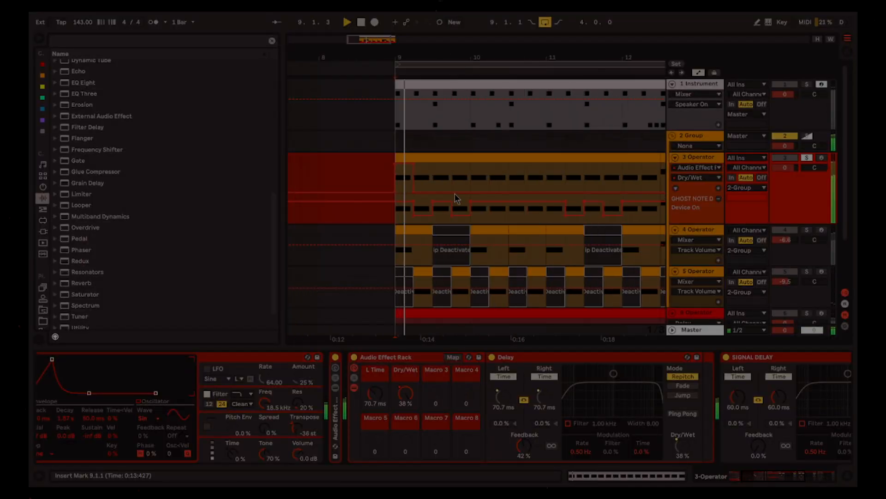
# Raise the Dry/Wet automation on further notes of the 3 Operator loop and shape curved fades back down between bars 9 and 13
pyautogui.click(452, 193)
pyautogui.moveTo(453, 192); pyautogui.dragTo(453, 163)
pyautogui.moveTo(471, 164)
pyautogui.mouseDown()
pyautogui.moveTo(470, 193)
pyautogui.moveTo(471, 164)
pyautogui.moveTo(499, 177)
pyautogui.mouseUp()
pyautogui.click(471, 192)
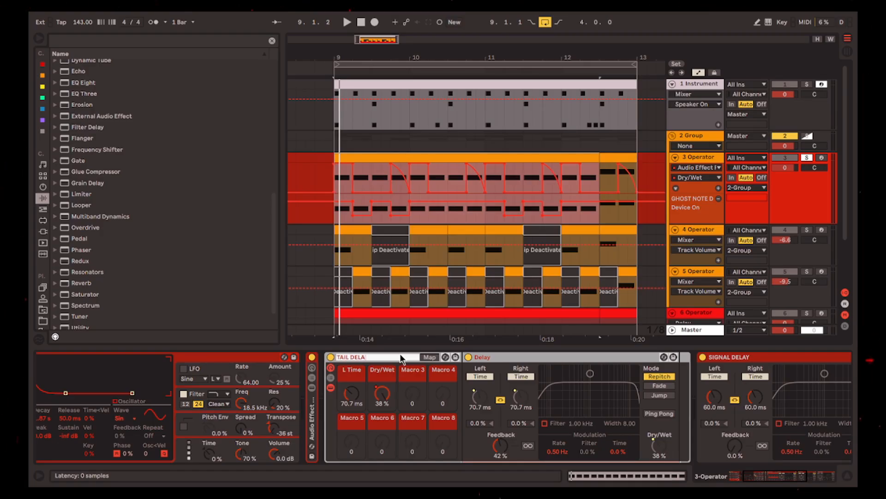
# Rename both the Audio Effect Rack and the Delay inside it as TAIL DELAY
pyautogui.press('Return')
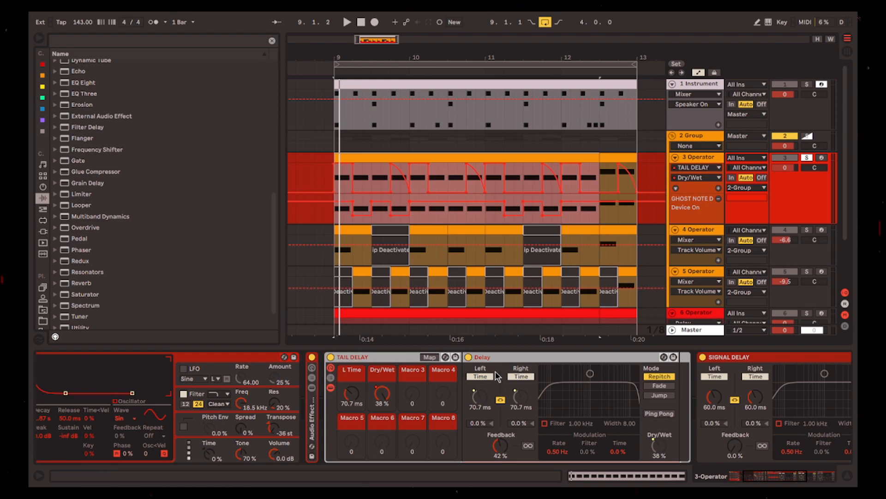
pyautogui.click(502, 357)
pyautogui.hotkey('ctrl', 'r')
pyautogui.write('TAIL DELAY')
pyautogui.press('Return')
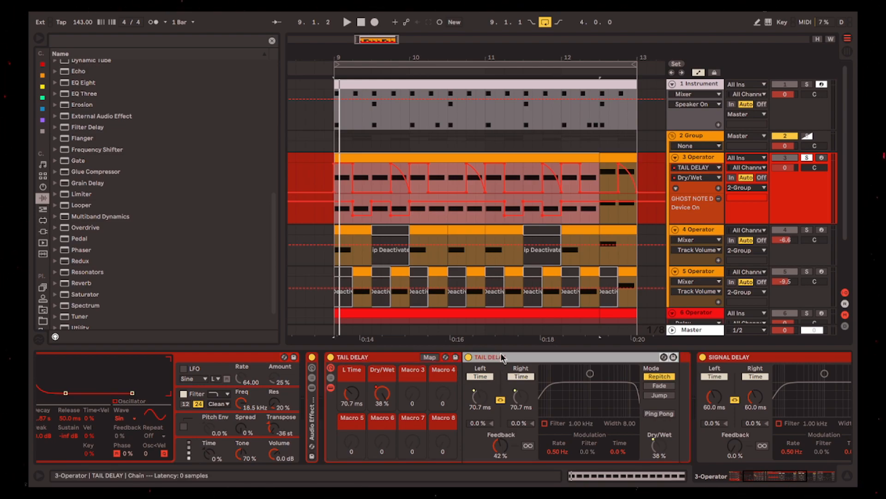
# Review the TAIL DELAY, SIGNAL DELAY and GHOST NOTE DELAY devices in the 3 Operator chain
pyautogui.hscroll(5, 471, 404)
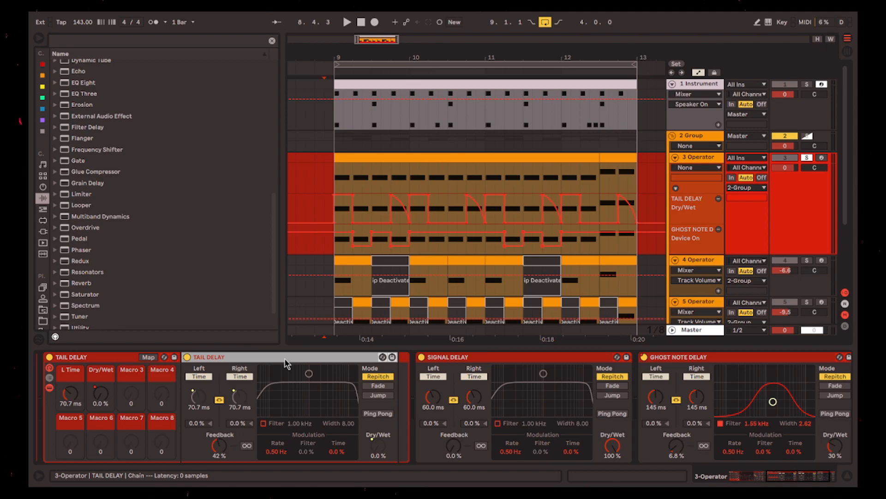
pyautogui.click(512, 360)
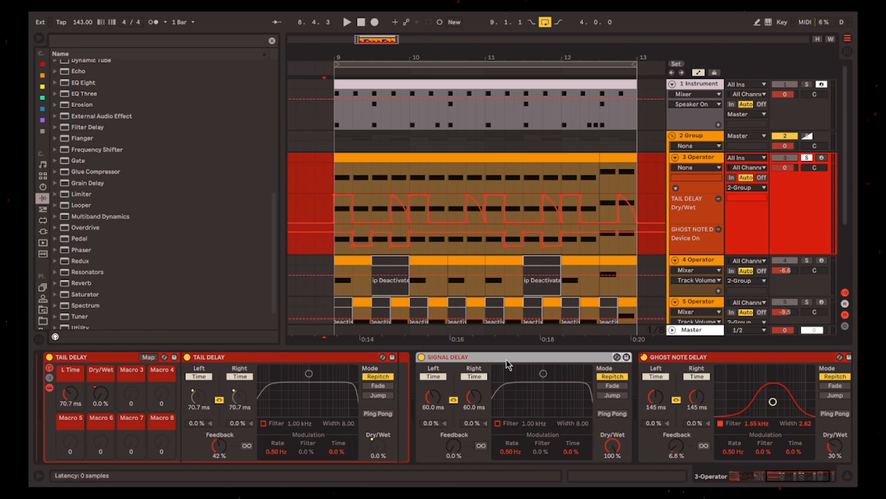
pyautogui.click(802, 418)
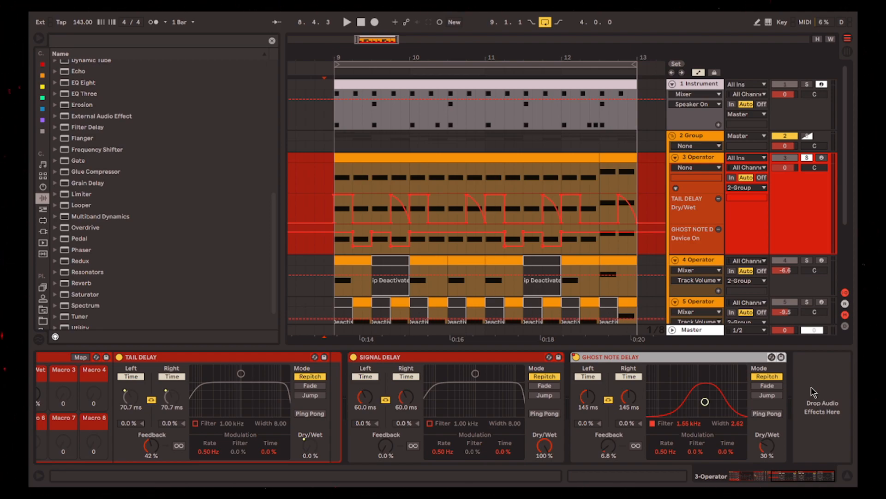
pyautogui.hscroll(-4, 706, 396)
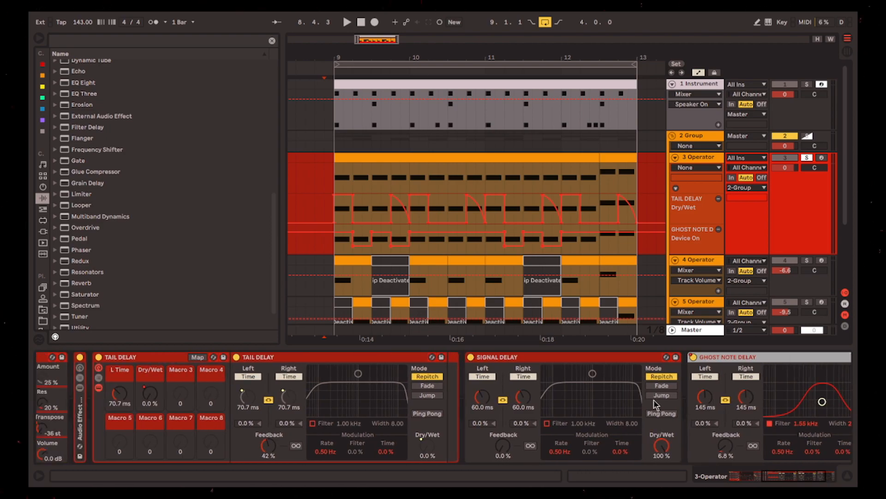
# Play the full loop from bar 9 with the other tracks and follow the automation, stopping afterward
pyautogui.moveTo(336, 179); pyautogui.dragTo(637, 181)
pyautogui.click(339, 182)
pyautogui.press('space')
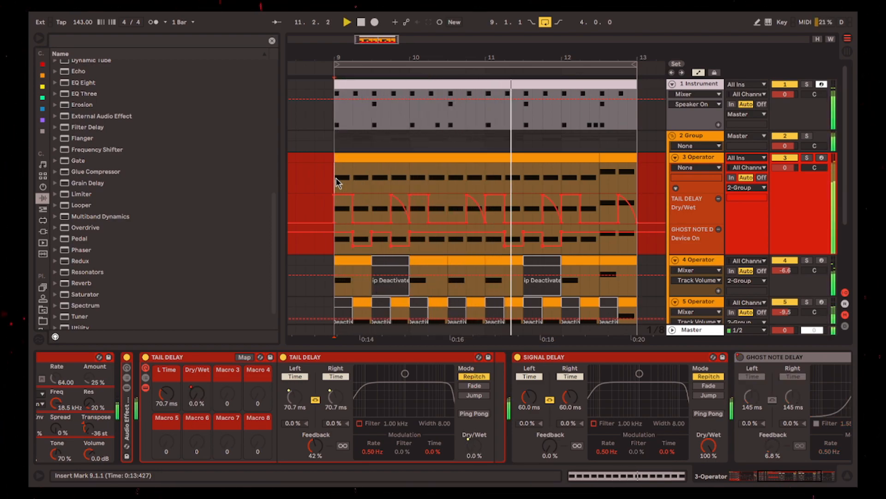
pyautogui.hscroll(2, 338, 178)
pyautogui.scroll(-1, 340, 178)
pyautogui.hscroll(1, 340, 178)
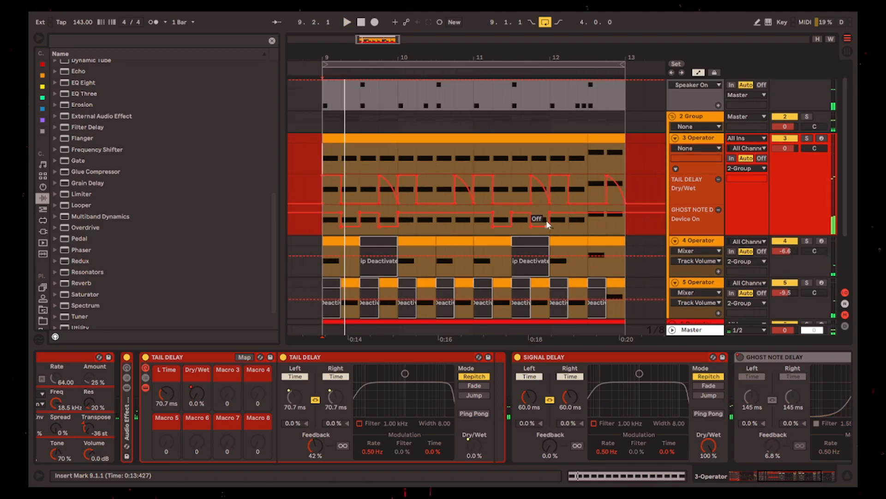
pyautogui.press('space')
# Select the four-bar loop section from bar 9 to bar 13 and duplicate its time three times across all tracks
pyautogui.scroll(-5, 492, 160)
pyautogui.hscroll(1, 450, 158)
pyautogui.moveTo(490, 159); pyautogui.dragTo(419, 159)
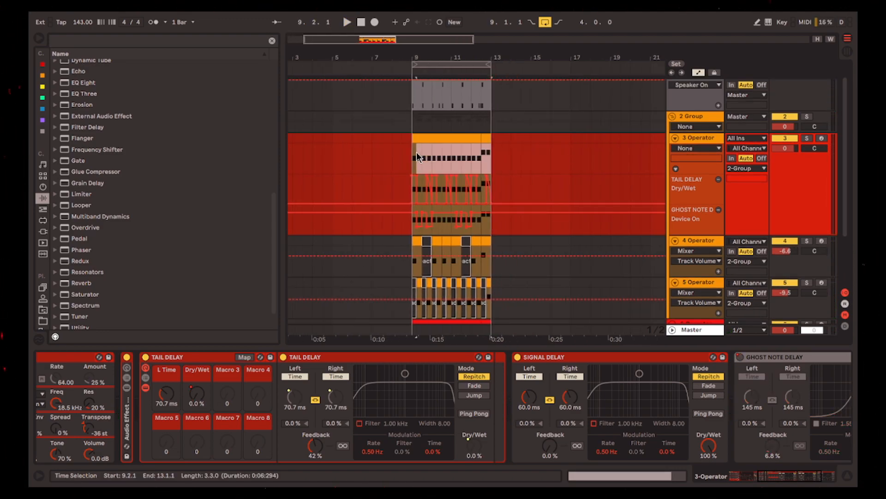
pyautogui.hscroll(3, 421, 161)
pyautogui.hotkey('ctrl', 'shift', 'd')
pyautogui.hotkey('ctrl', 'shift', 'd')
pyautogui.hotkey('ctrl', 'shift', 'd')
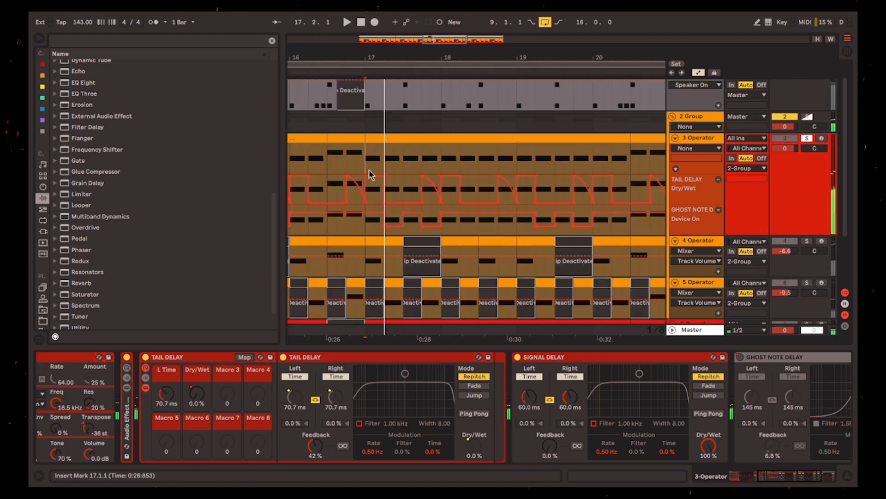
# Lower the TAIL DELAY rack's L Time automation on 3 Operator to 61.9 ms from bar 17 and audition it
pyautogui.press('space')
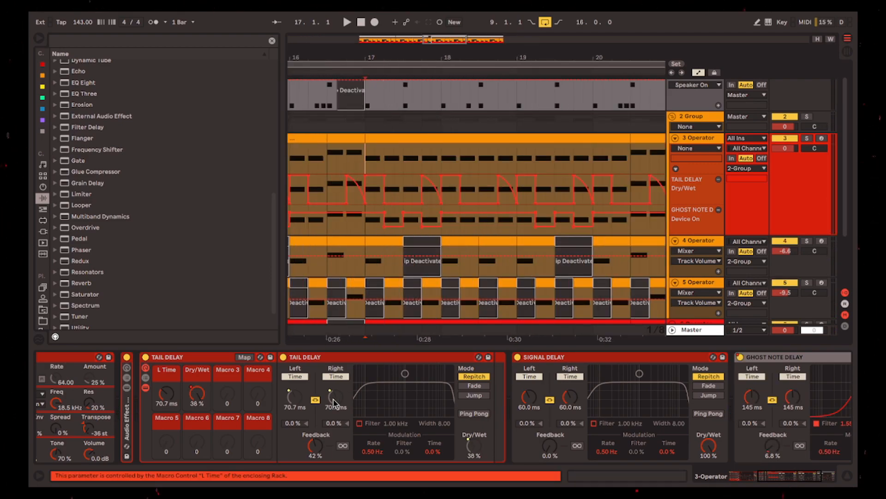
pyautogui.click(167, 395)
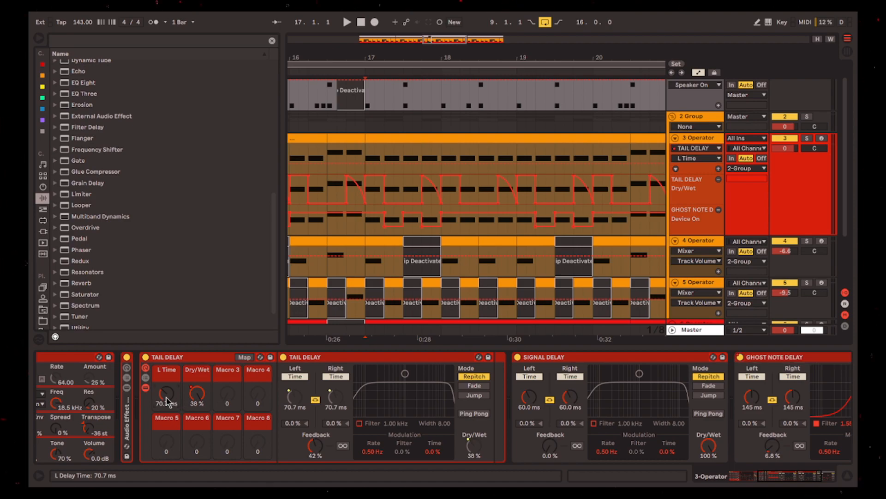
pyautogui.press('space')
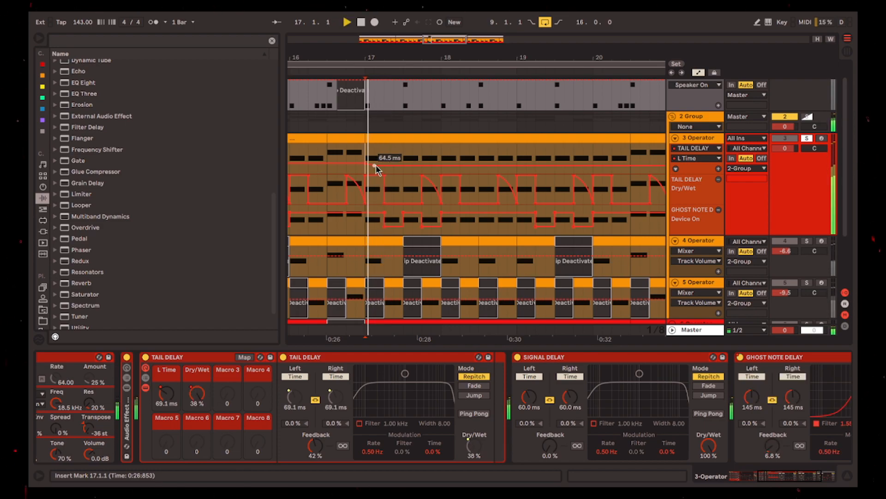
pyautogui.press('space')
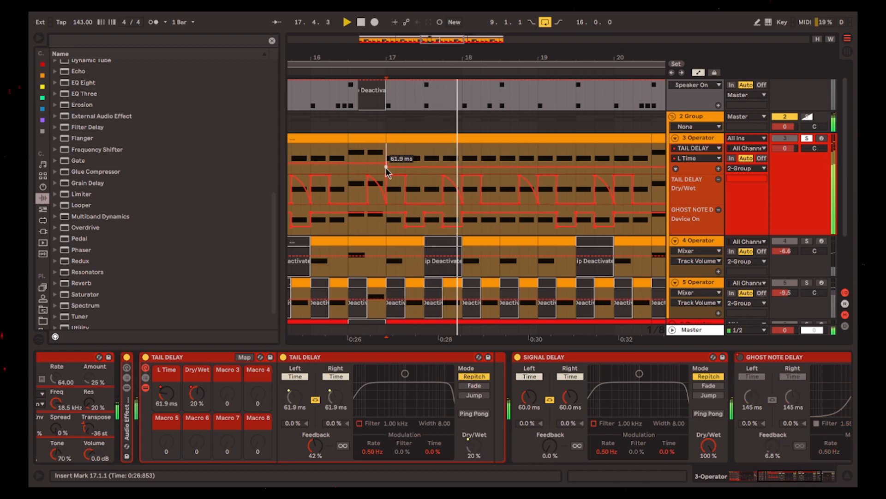
pyautogui.press('space')
pyautogui.press('space')
pyautogui.press('space')
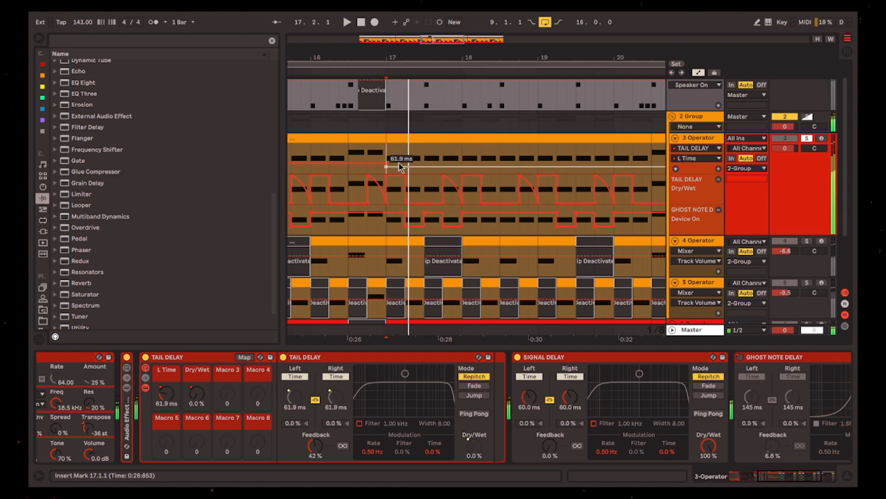
# Try ramping the L Time automation up to 75.1 ms just after the start of bar 17 and audition it
pyautogui.moveTo(405, 165); pyautogui.dragTo(396, 164)
pyautogui.press('space')
pyautogui.press('space')
pyautogui.press('space')
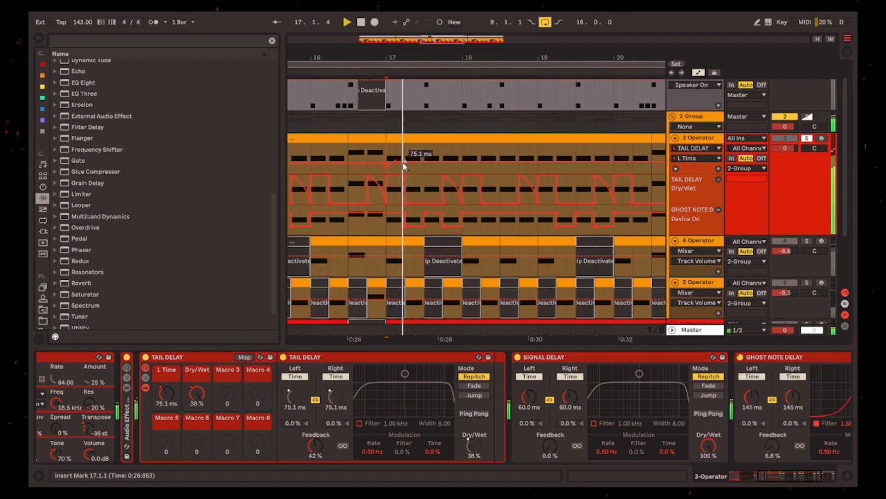
pyautogui.press('space')
pyautogui.press('space')
pyautogui.press('space')
pyautogui.press('space')
pyautogui.press('space')
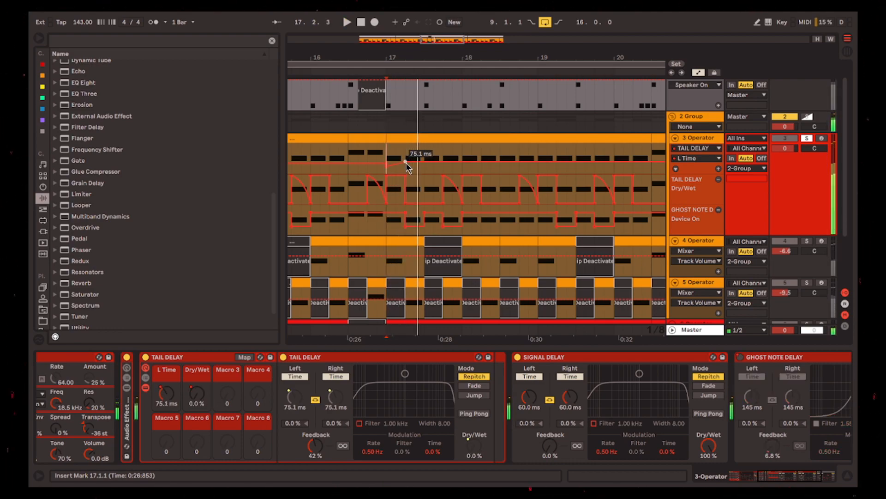
# Bring the L Time automation after bar 17 back down to a flat 61.9 ms and replay it
pyautogui.press('space')
pyautogui.moveTo(406, 162); pyautogui.dragTo(406, 166)
pyautogui.press('space')
pyautogui.press('space')
pyautogui.press('space')
pyautogui.press('space')
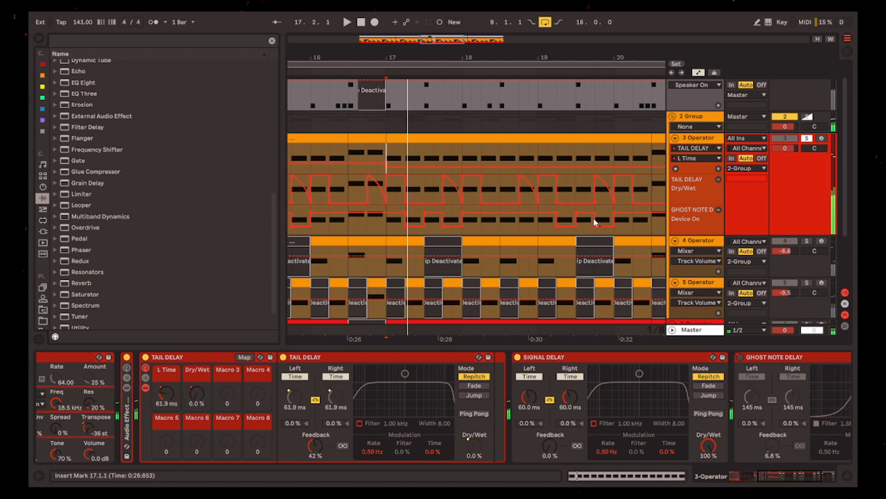
# Give L Time its own automation lane, then raise the TAIL DELAY Feedback automation to 55% from bar 17 and audition it
pyautogui.click(718, 168)
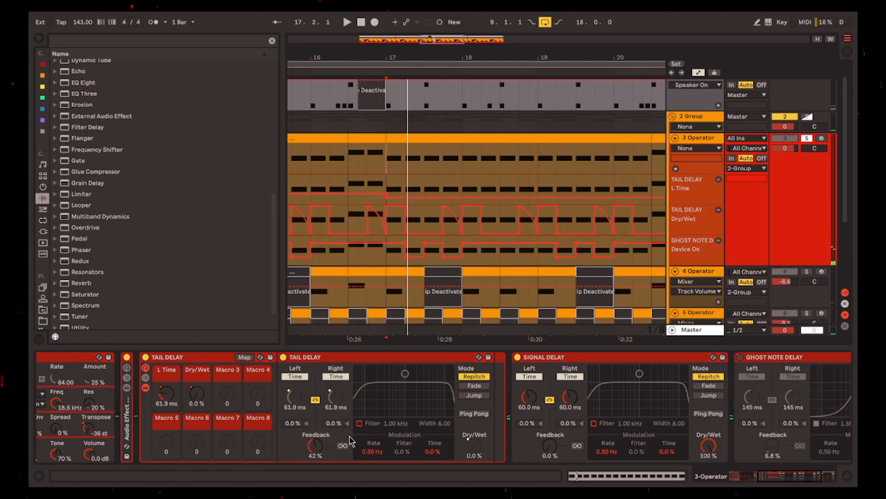
pyautogui.click(316, 448)
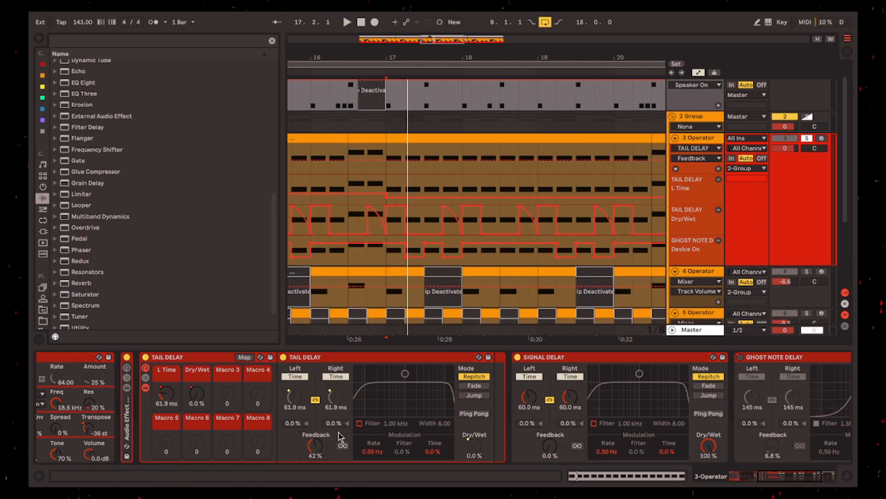
pyautogui.click(394, 160)
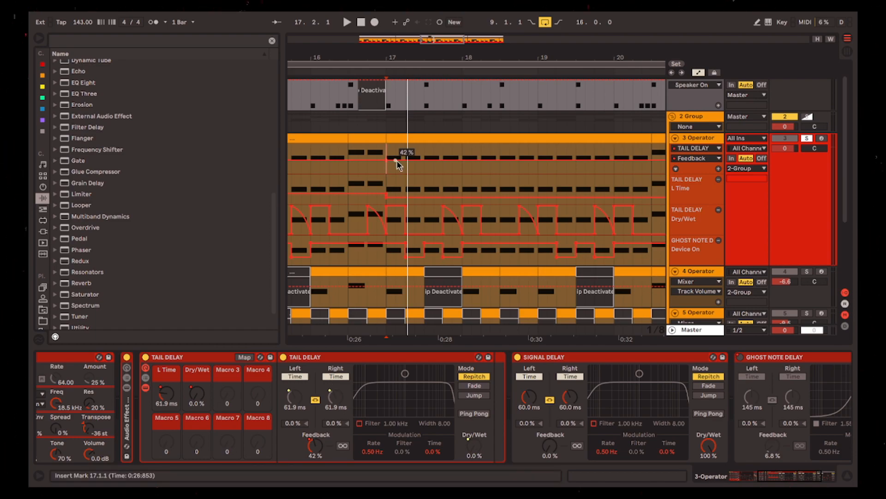
pyautogui.moveTo(397, 161); pyautogui.dragTo(387, 156)
pyautogui.press('space')
pyautogui.press('space')
pyautogui.press('space')
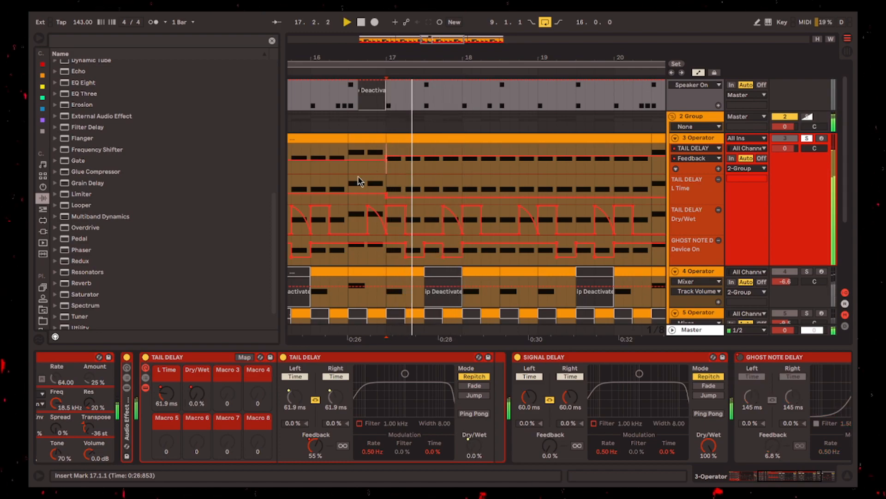
pyautogui.press('space')
# Reshape the L Time automation into a gradual ramp that starts before bar 17 and play through the transition
pyautogui.click(339, 184)
pyautogui.press('space')
pyautogui.moveTo(386, 198); pyautogui.dragTo(358, 194)
pyautogui.press('space')
pyautogui.press('space')
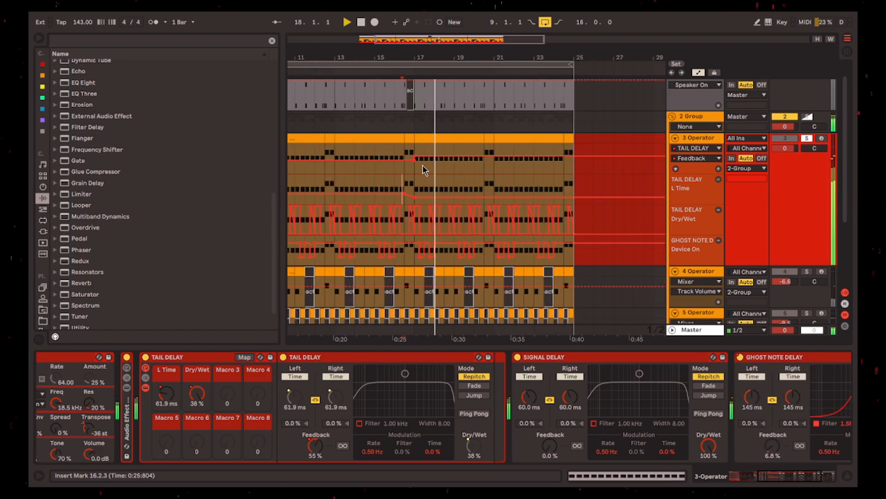
# Fine-tune the L Time automation to 64.8 ms from bar 17 and play the transition to check it
pyautogui.press('space')
pyautogui.click(388, 185)
pyautogui.press('space')
pyautogui.moveTo(405, 197); pyautogui.dragTo(404, 196)
pyautogui.scroll(-5, 409, 193)
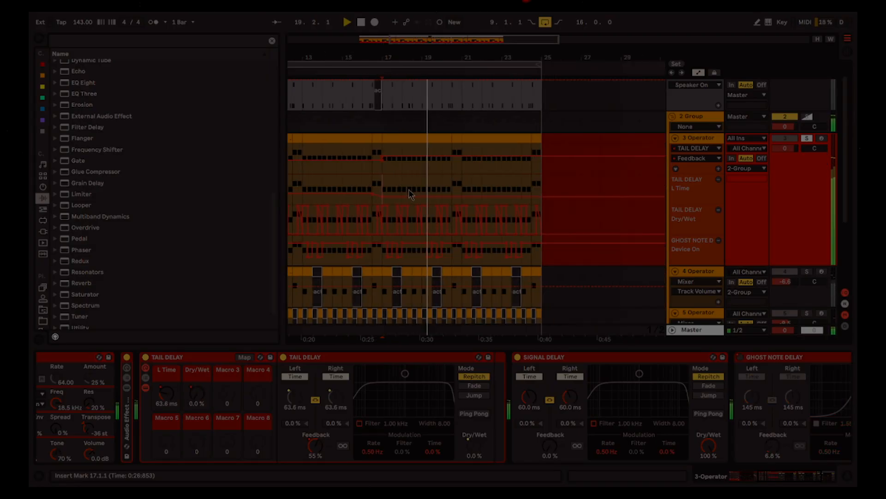
pyautogui.scroll(5, 409, 193)
pyautogui.scroll(-10, 417, 189)
pyautogui.scroll(5, 401, 189)
pyautogui.scroll(5, 369, 194)
pyautogui.hscroll(2, 392, 255)
pyautogui.press('space')
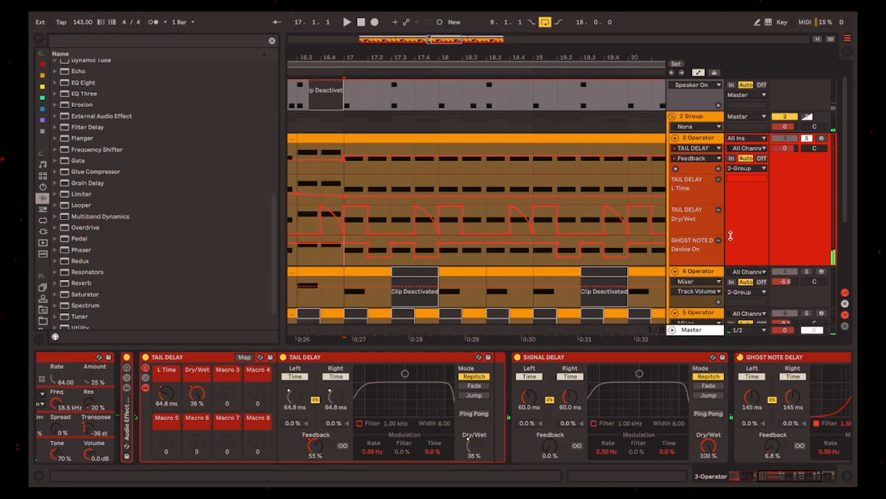
# Give Feedback its own automation lane, then raise the GHOST NOTE DELAY L Time automation to 253 ms from bar 17
pyautogui.click(718, 169)
pyautogui.moveTo(743, 482); pyautogui.dragTo(805, 475)
pyautogui.click(620, 394)
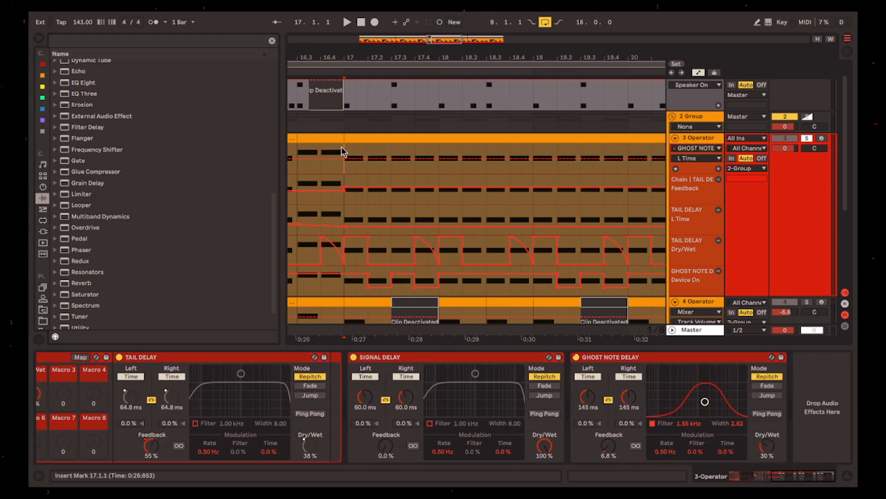
pyautogui.press('space')
pyautogui.click(297, 168)
pyautogui.press('space')
pyautogui.click(344, 158)
pyautogui.press('space')
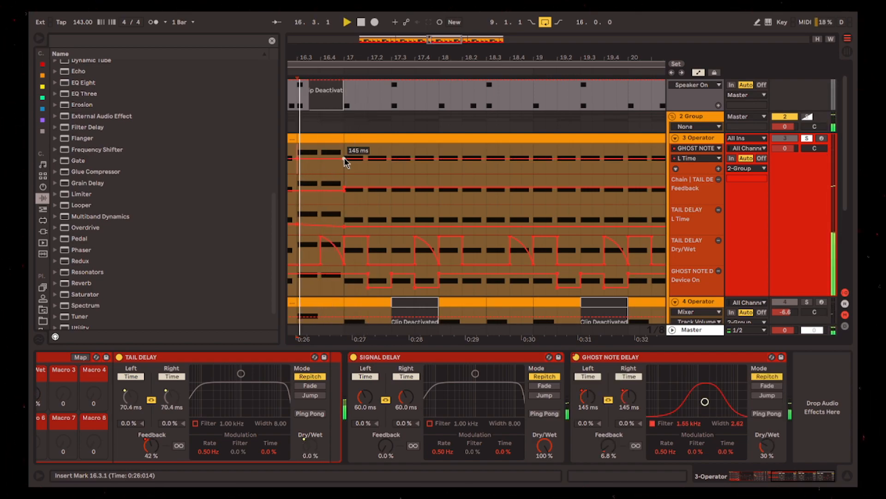
pyautogui.moveTo(344, 159); pyautogui.dragTo(345, 156)
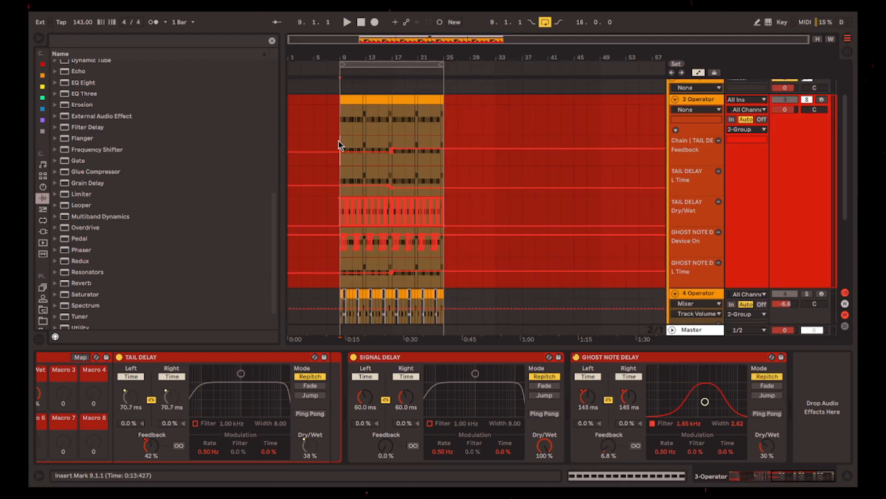
# Hide the device view and zoom the arrangement in on the automated section from bar 9 to bar 25
pyautogui.scroll(2, 387, 182)
pyautogui.click(843, 480)
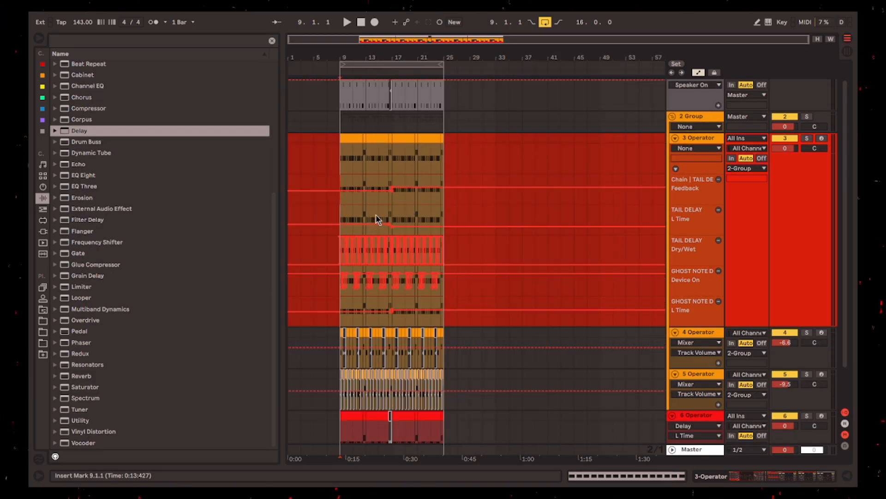
pyautogui.scroll(-2, 378, 221)
pyautogui.scroll(1, 382, 232)
pyautogui.moveTo(339, 277); pyautogui.dragTo(447, 224)
pyautogui.press('z')
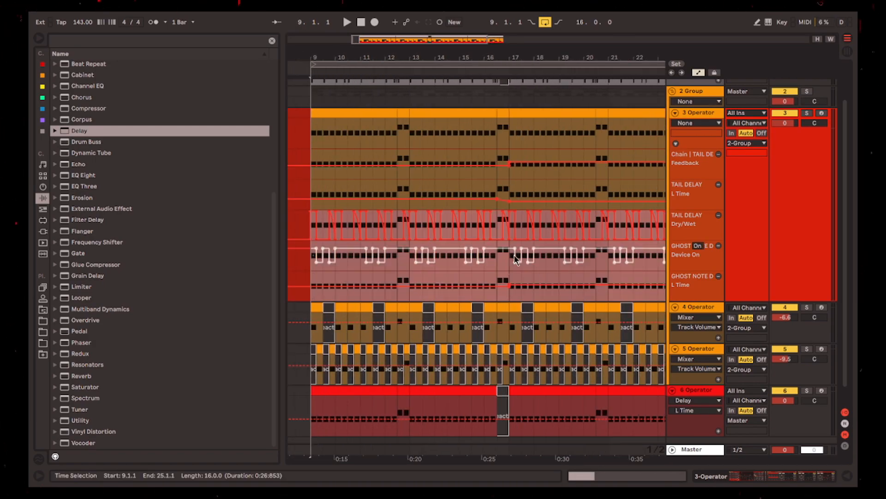
pyautogui.hscroll(-2, 471, 217)
# Play the full arrangement from bar 9 with all tracks, hide the automation lanes and stop playback near bar 25
pyautogui.click(355, 147)
pyautogui.press('space')
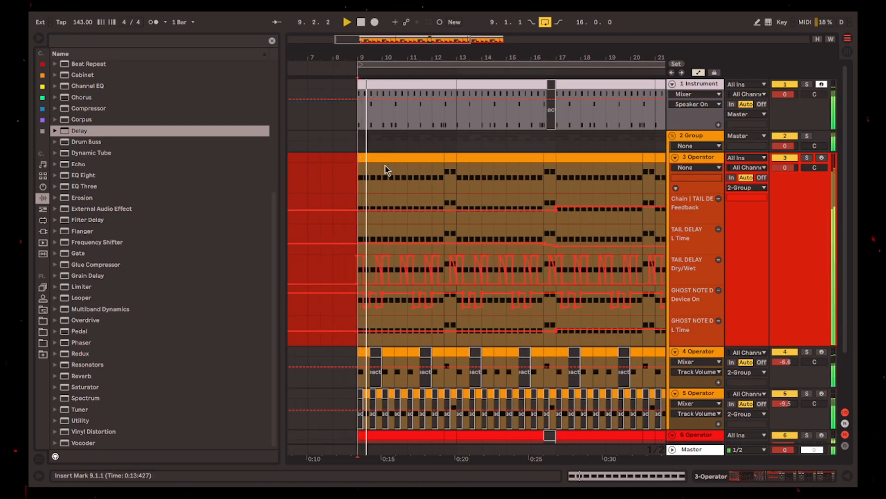
pyautogui.scroll(2, 383, 164)
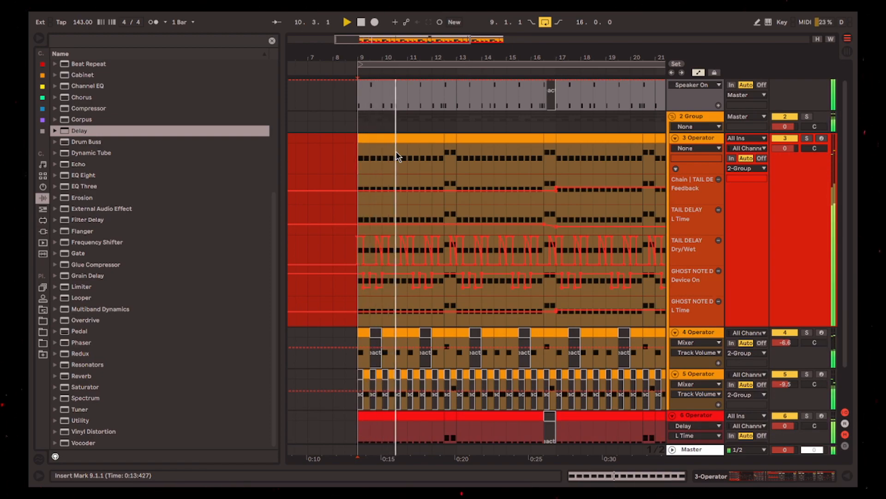
pyautogui.press('a')
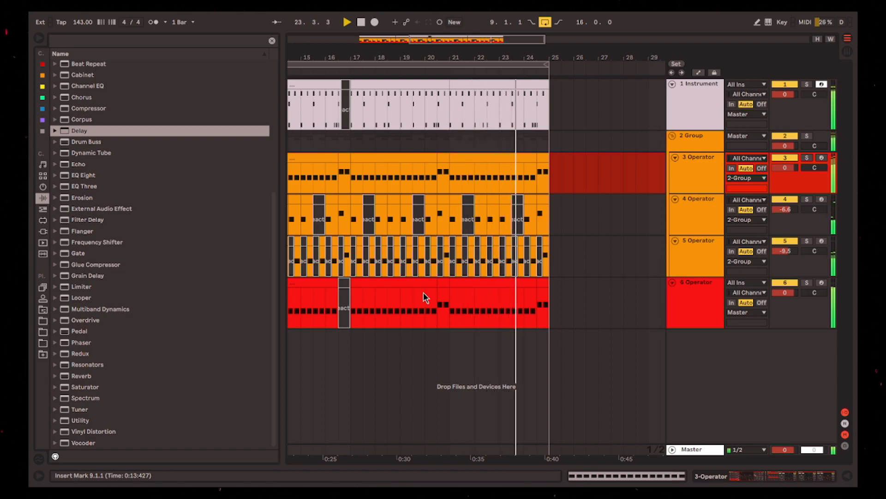
pyautogui.press('space')
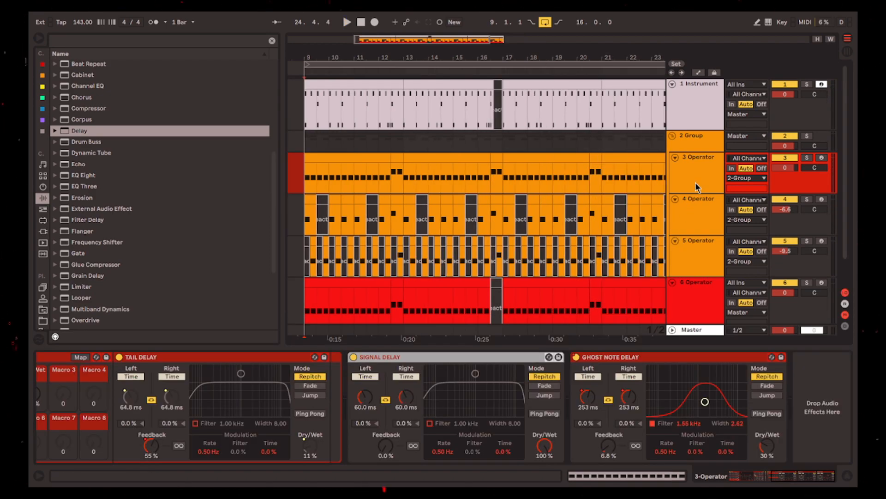
# Add a Delay at the end of the 3 Operator chain and rename it TAPE STOP DELAY
pyautogui.click(696, 182)
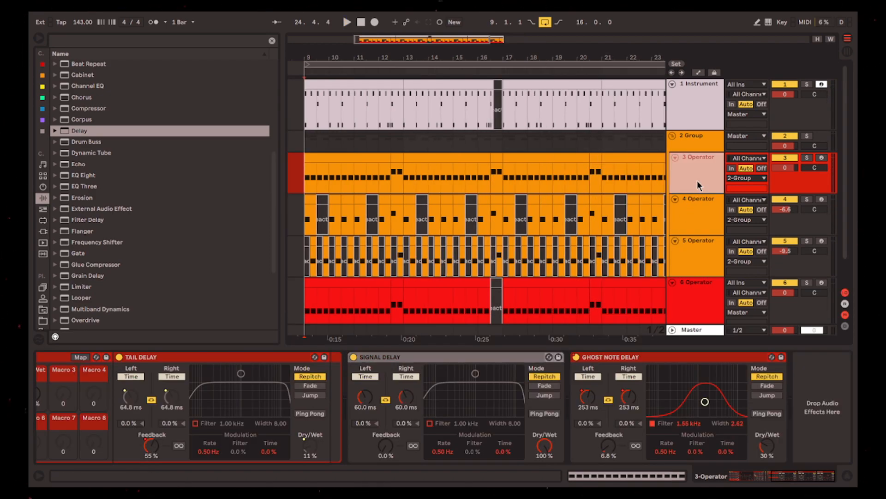
pyautogui.moveTo(797, 473)
pyautogui.mouseDown()
pyautogui.moveTo(785, 471)
pyautogui.moveTo(801, 457)
pyautogui.mouseUp()
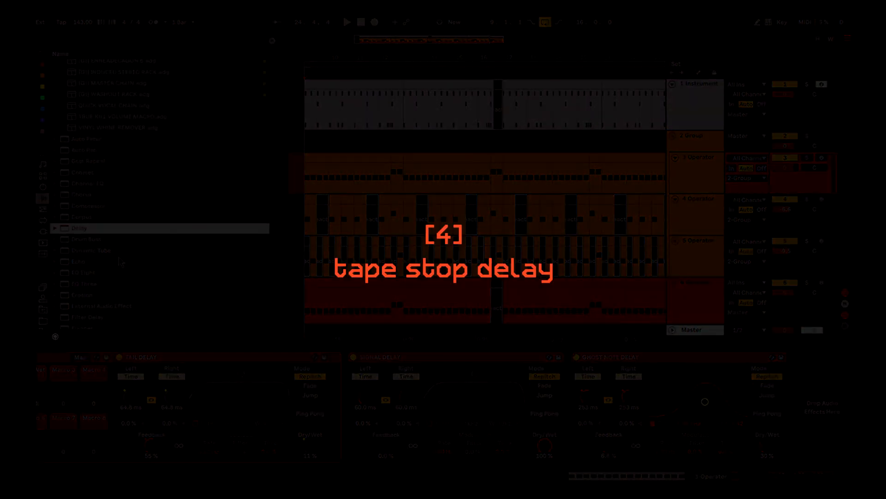
pyautogui.doubleClick(86, 230)
pyautogui.click(672, 358)
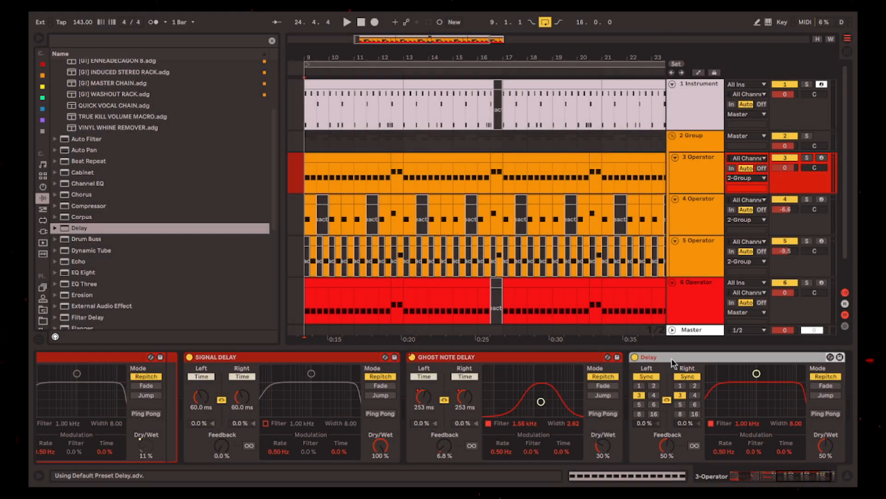
pyautogui.hotkey('ctrl', 'r')
pyautogui.write('T')
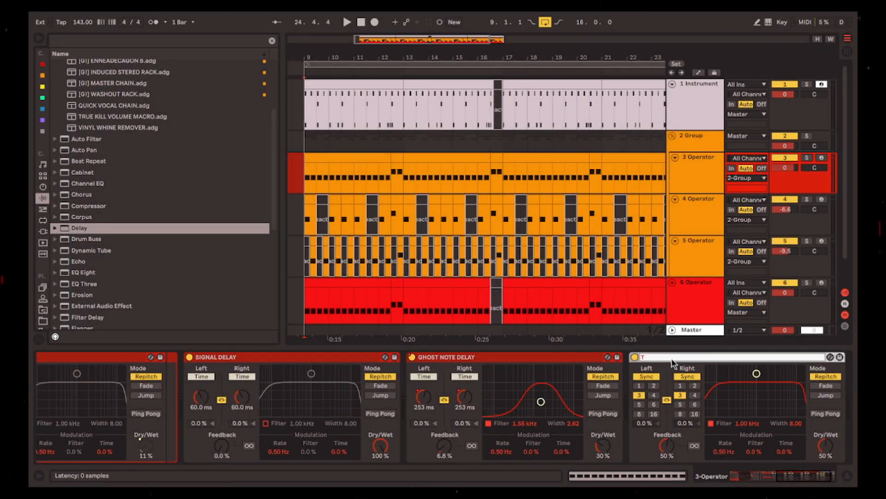
pyautogui.write('APE STOP DELAY')
pyautogui.press('Return')
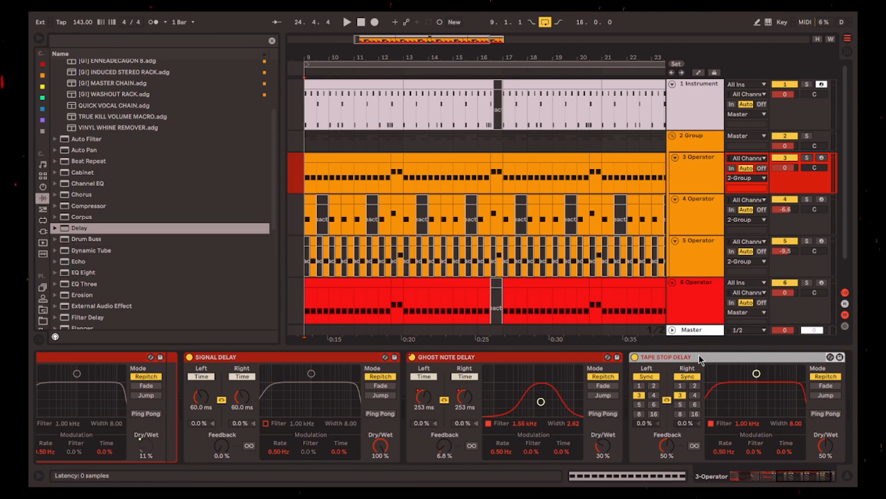
# Move the TAPE STOP DELAY to the Master track ahead of the master chain rack and use Repitch mode
pyautogui.click(698, 330)
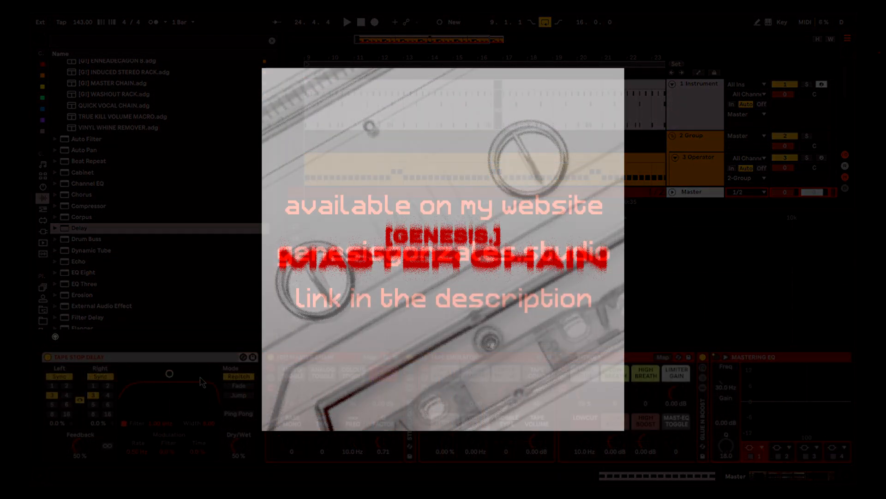
pyautogui.scroll(-4, 482, 147)
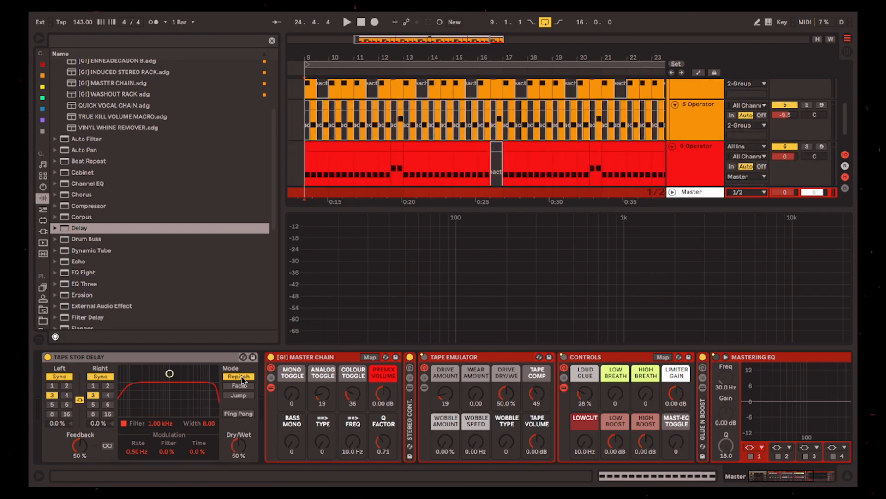
pyautogui.click(240, 378)
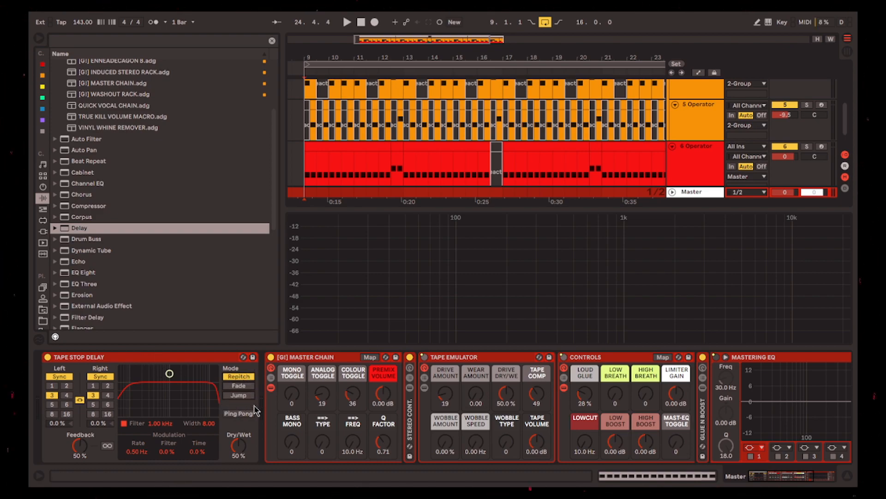
# Set the TAPE STOP DELAY to unsynced 1.00 ms times with the filter off, 0% feedback and 100% dry/wet
pyautogui.click(106, 377)
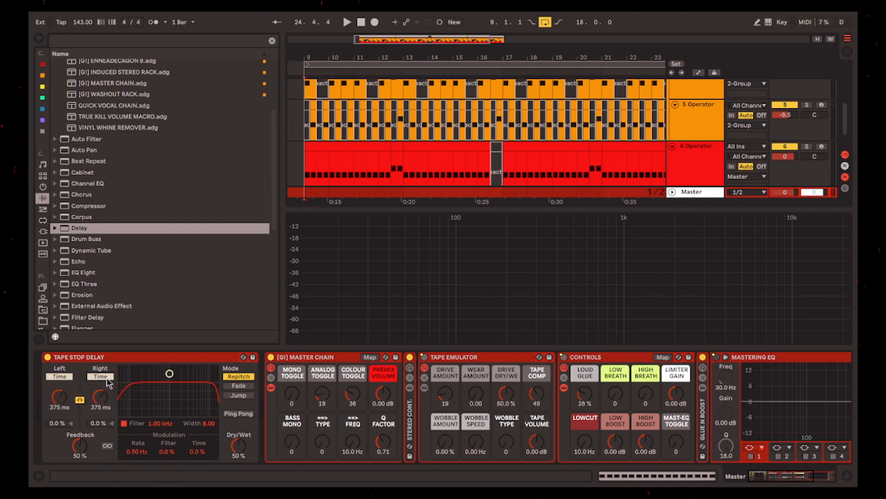
pyautogui.click(124, 423)
pyautogui.click(124, 423)
pyautogui.click(124, 423)
pyautogui.moveTo(81, 451); pyautogui.dragTo(80, 485)
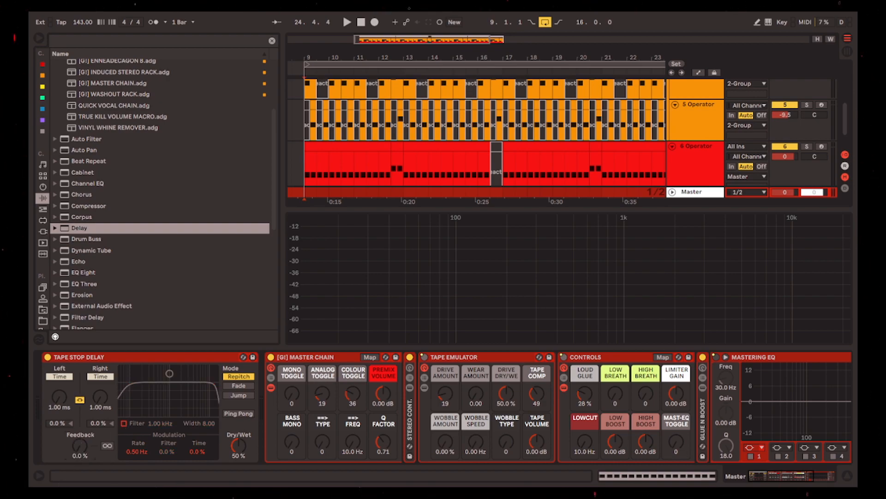
pyautogui.moveTo(234, 464); pyautogui.dragTo(242, 443)
# Automate the TAPE STOP DELAY's L Time on the Master: ramp up from just after 16.3 to bar 17, drop back to 1.00 ms, in its own lane
pyautogui.scroll(-1, 672, 198)
pyautogui.click(672, 192)
pyautogui.scroll(-2, 509, 124)
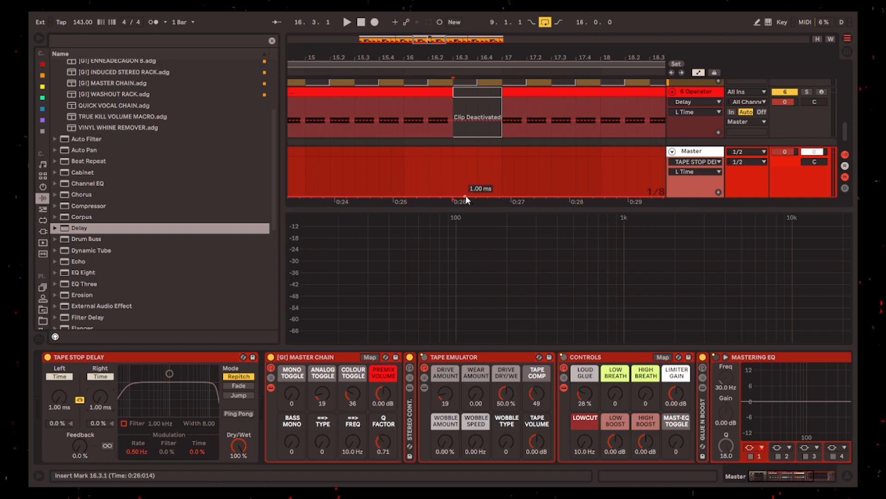
pyautogui.click(467, 197)
pyautogui.moveTo(503, 196); pyautogui.dragTo(500, 222)
pyautogui.click(718, 192)
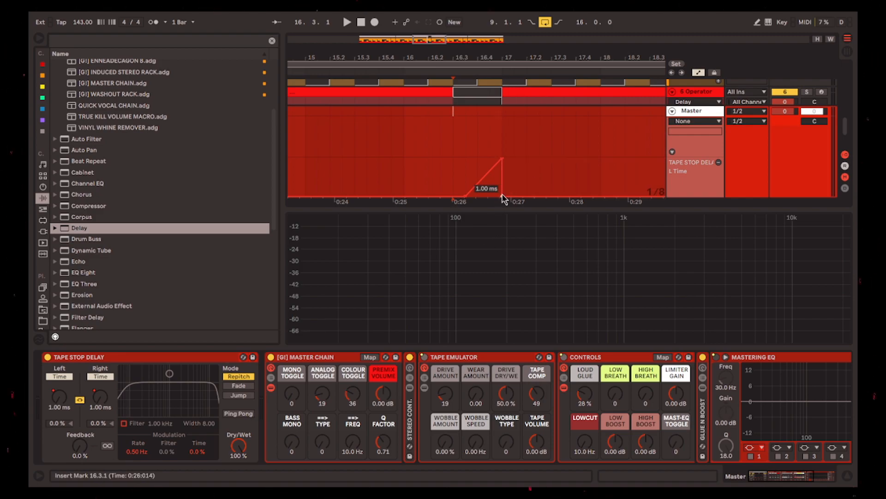
# Automate the TAPE STOP DELAY's Device On so that it is enabled only from 16.3 to bar 17
pyautogui.hscroll(2, 513, 166)
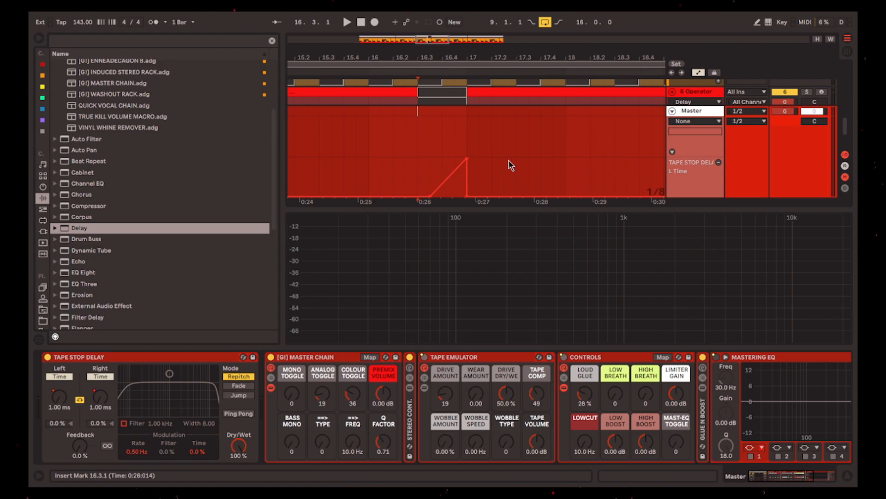
pyautogui.doubleClick(112, 377)
pyautogui.doubleClick(47, 358)
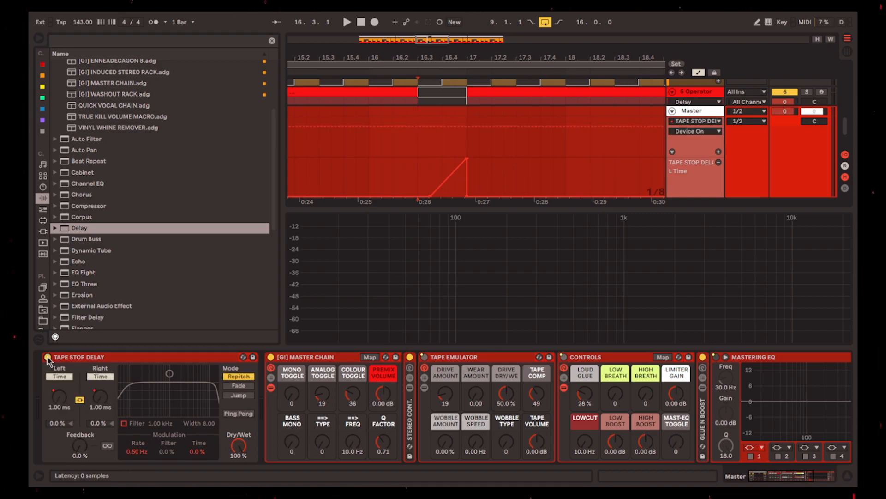
pyautogui.moveTo(418, 126); pyautogui.dragTo(406, 146)
pyautogui.moveTo(481, 126); pyautogui.dragTo(467, 146)
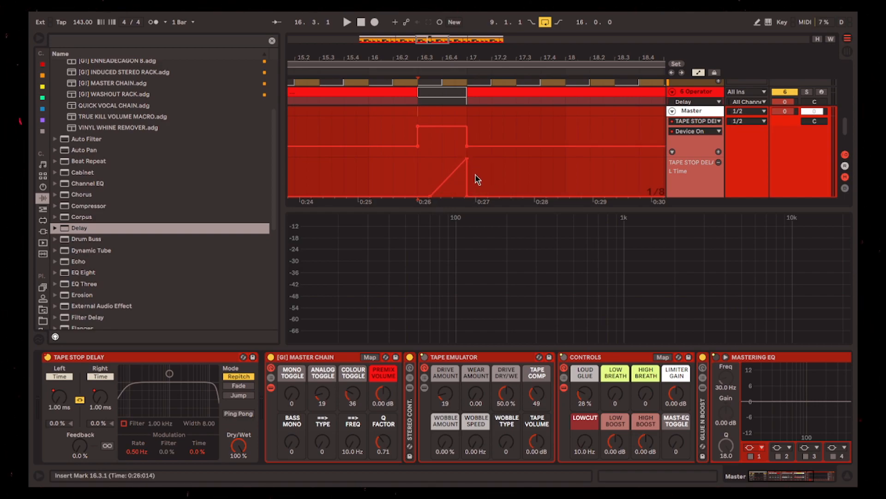
# Hide the automation lanes, show the whole arrangement and play it from bar 15 to hear the tape stop
pyautogui.scroll(3, 471, 111)
pyautogui.scroll(-3, 469, 93)
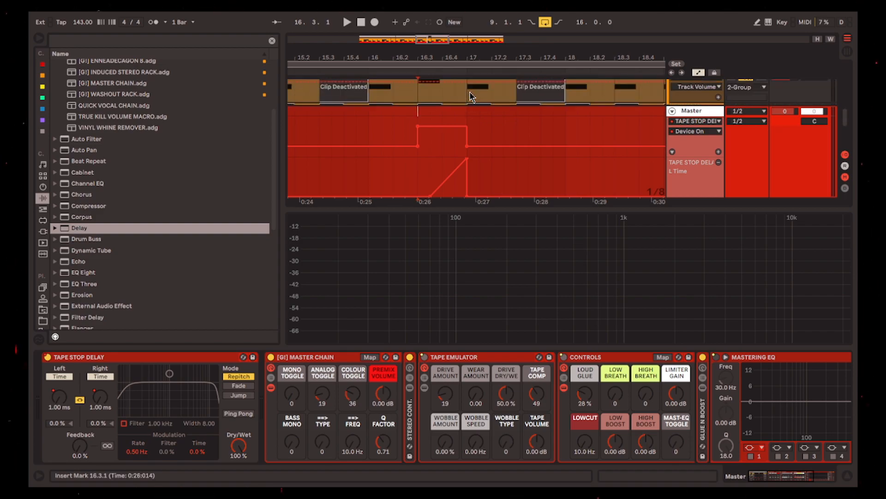
pyautogui.press('a')
pyautogui.press('w')
pyautogui.click(379, 167)
pyautogui.press('+')
pyautogui.press('+')
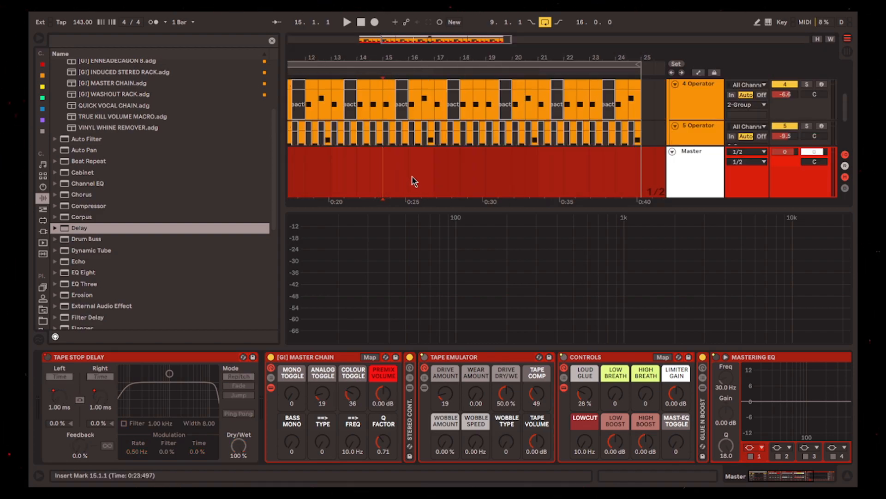
pyautogui.press('space')
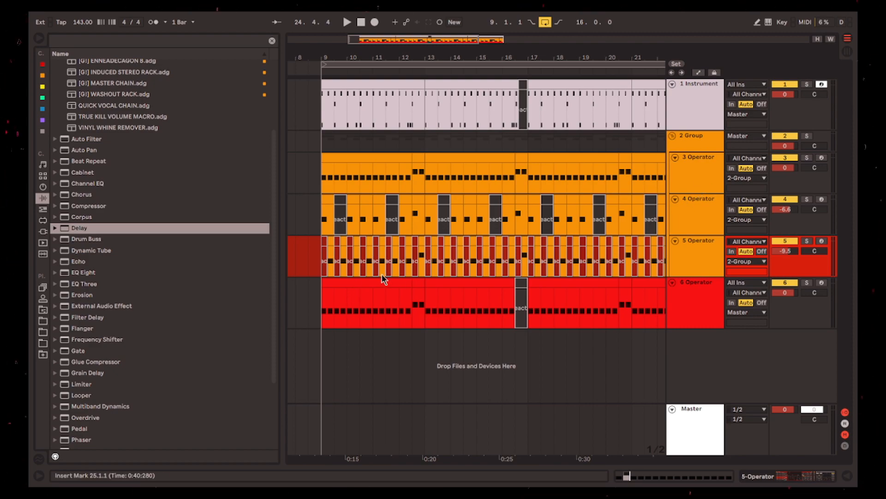
# Review the deactivated clips before bar 17 and the SIGNAL DELAY in the 5 Operator device chain
pyautogui.moveTo(327, 311); pyautogui.dragTo(496, 208)
pyautogui.doubleClick(523, 112)
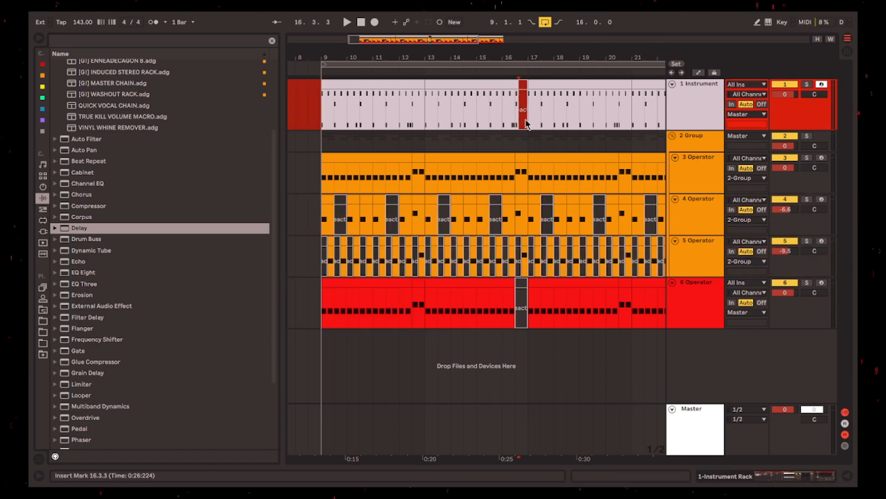
pyautogui.click(523, 305)
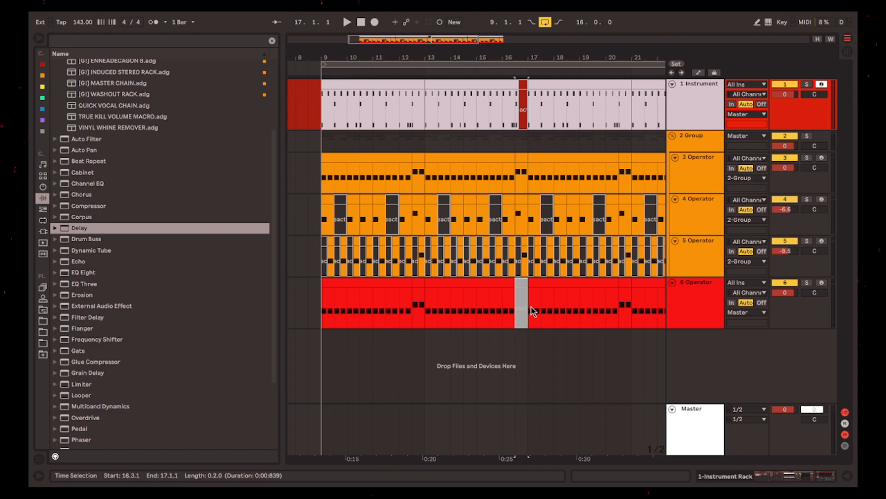
pyautogui.click(709, 242)
pyautogui.click(703, 201)
pyautogui.click(701, 172)
pyautogui.click(703, 214)
pyautogui.click(698, 262)
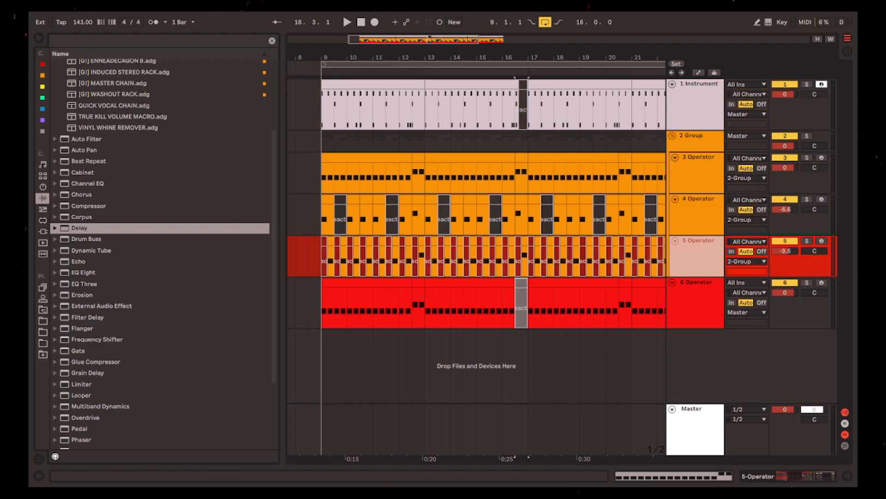
pyautogui.click(801, 476)
pyautogui.hscroll(-1, 520, 442)
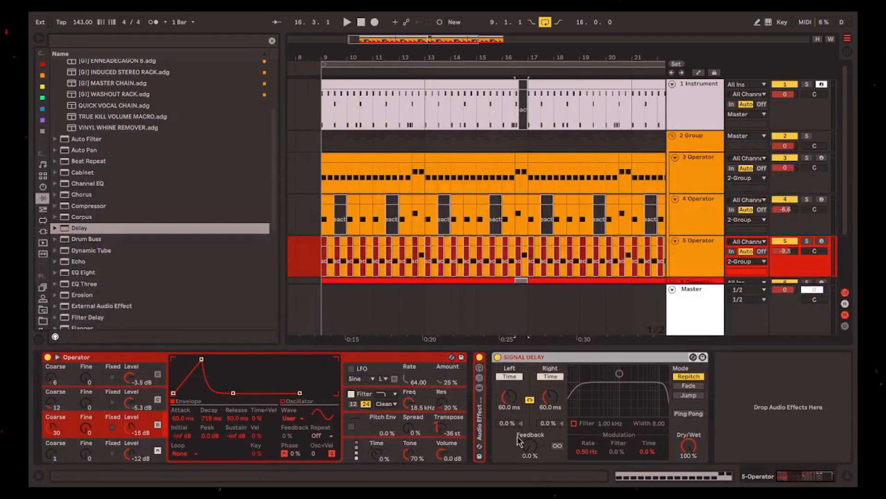
pyautogui.click(686, 166)
pyautogui.moveTo(820, 478)
pyautogui.mouseDown()
pyautogui.moveTo(760, 476)
pyautogui.moveTo(813, 477)
pyautogui.mouseUp()
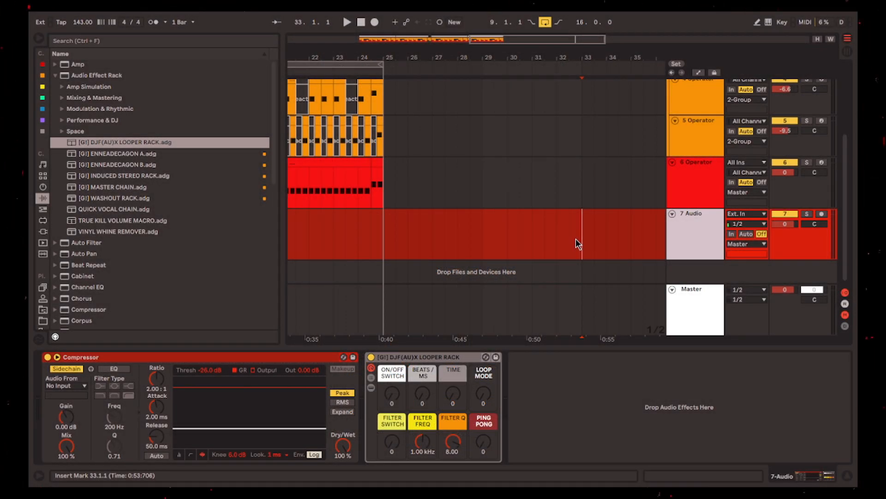
# Delete the Compressor ahead of the DJF(AU)X LOOPER RACK on the 7 Audio track and place the insert marker at bar 29
pyautogui.click(307, 356)
pyautogui.press('Delete')
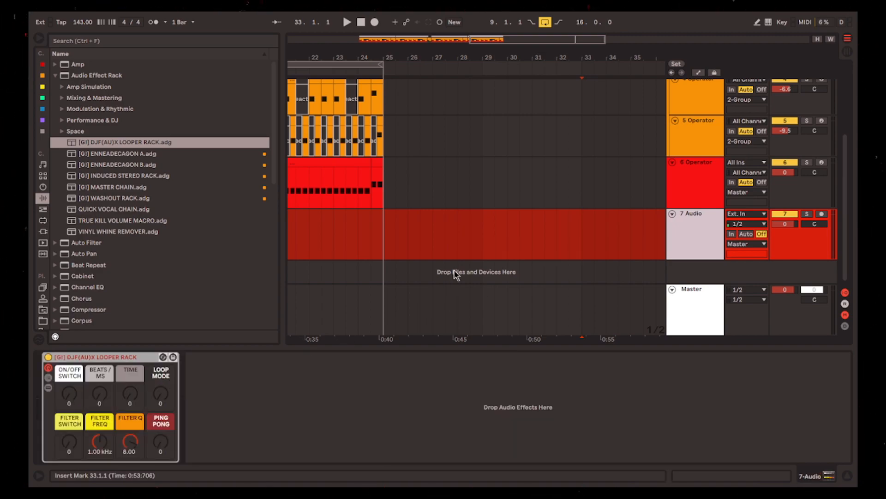
pyautogui.click(481, 235)
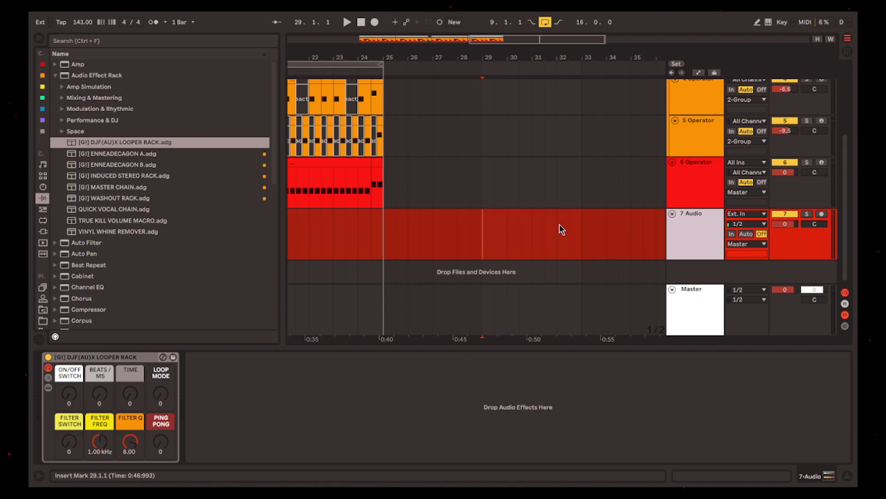
pyautogui.click(392, 390)
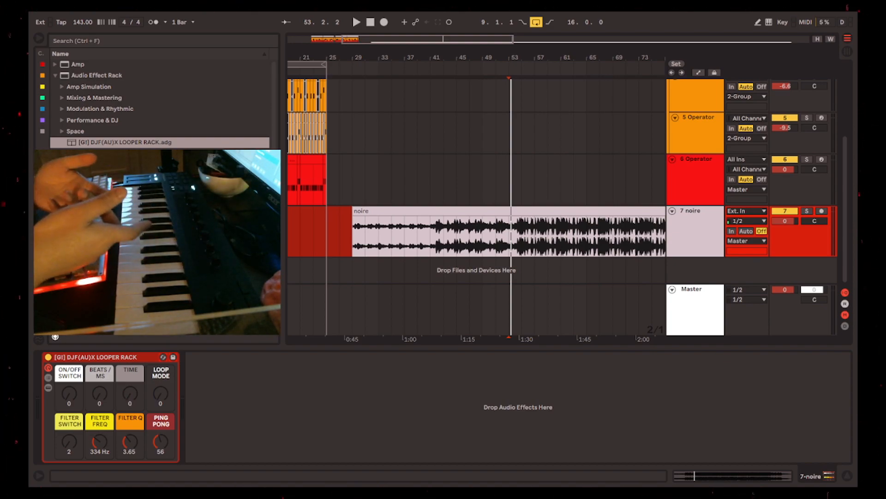
# Play the noire clip from bar 53 with Follow on to audition the DJF(AU)X LOOPER RACK
pyautogui.click(391, 242)
pyautogui.press('space')
pyautogui.scroll(3, 561, 246)
pyautogui.scroll(5, 436, 233)
pyautogui.scroll(-4, 430, 210)
pyautogui.click(288, 22)
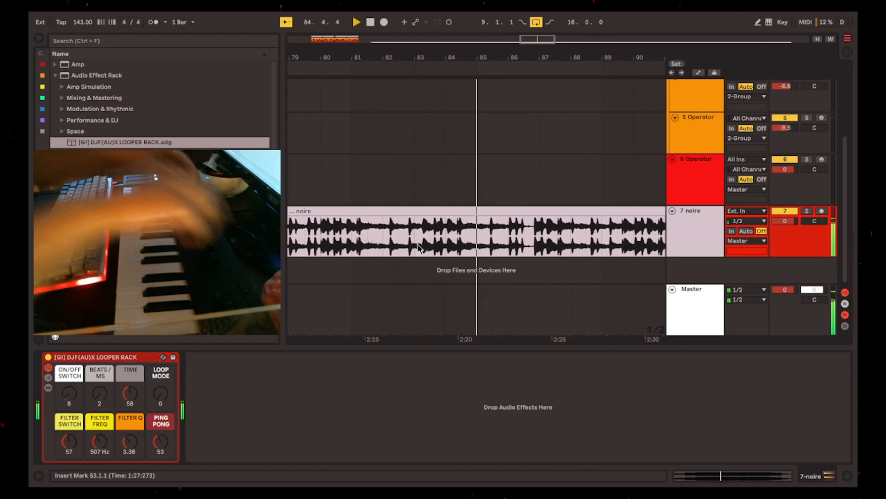
pyautogui.click(154, 357)
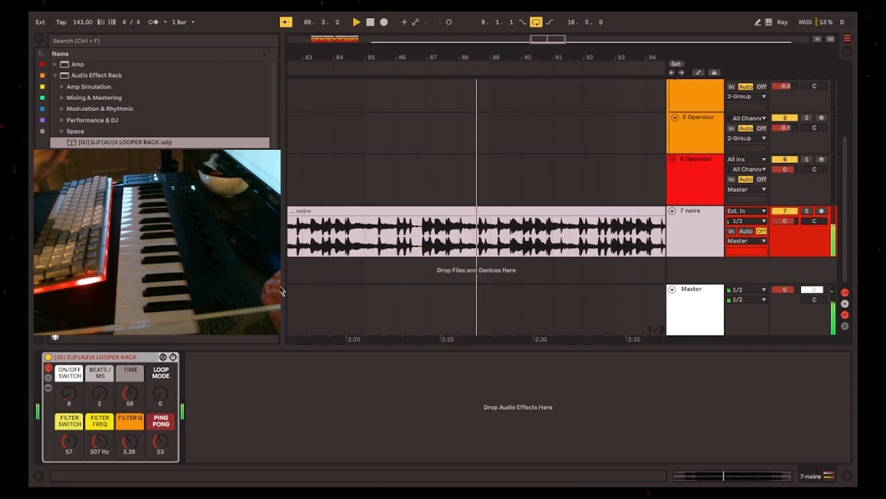
# Stop playback and delete the noire clip from track 7
pyautogui.press('space')
pyautogui.press('w')
pyautogui.click(450, 210)
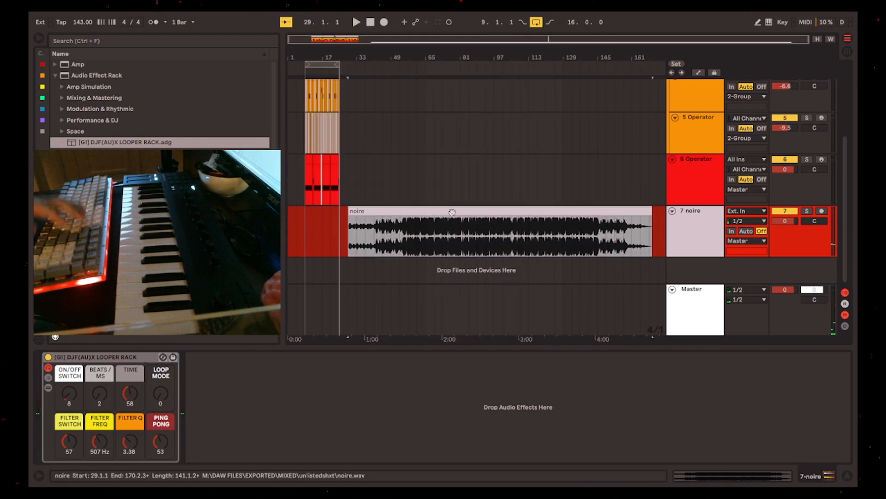
pyautogui.press('Delete')
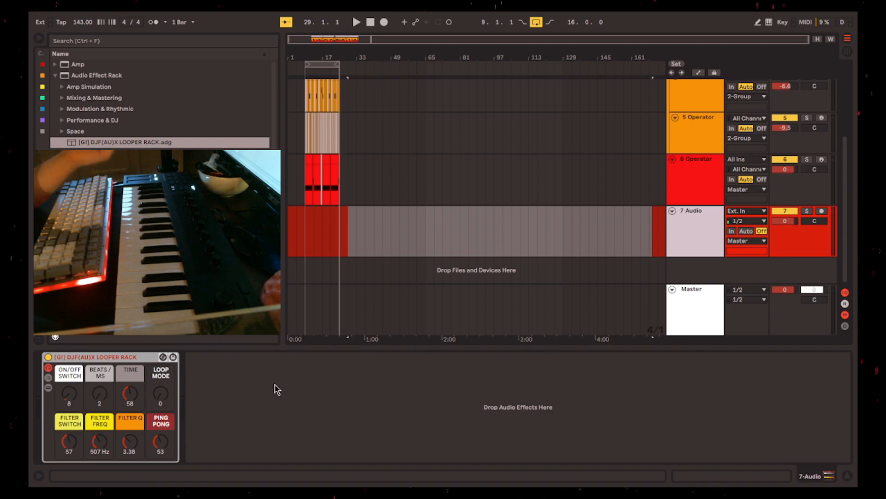